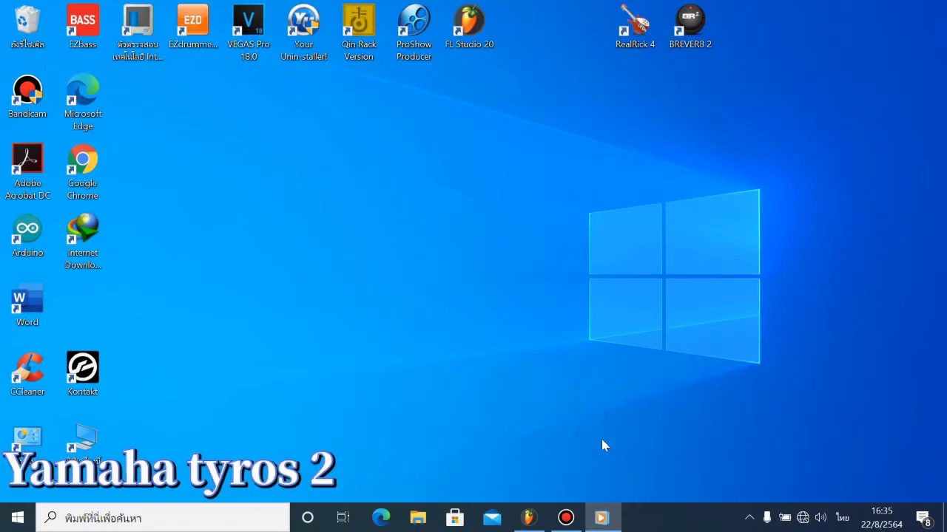
# - Switch to FL Studio and open the Kontakt instrument on channel 5 from the channel rack
pyautogui.click(529, 521)
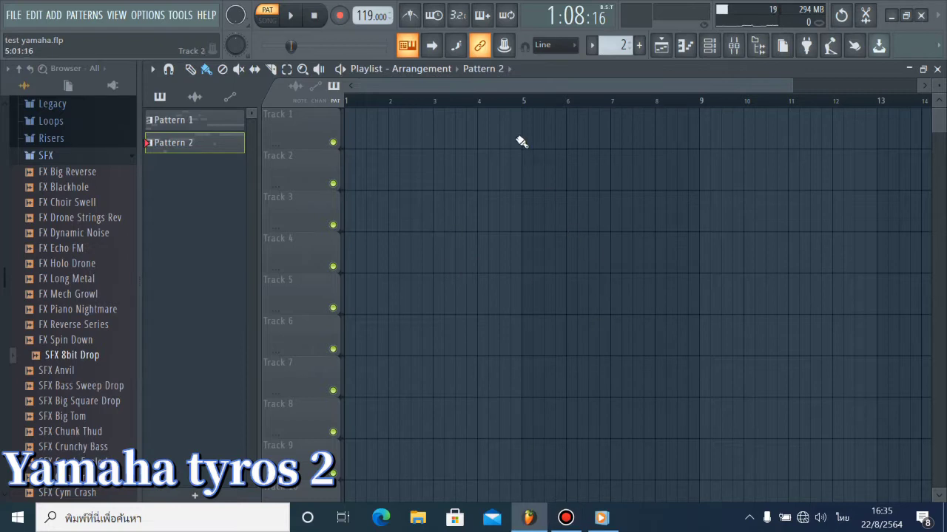
pyautogui.click(710, 46)
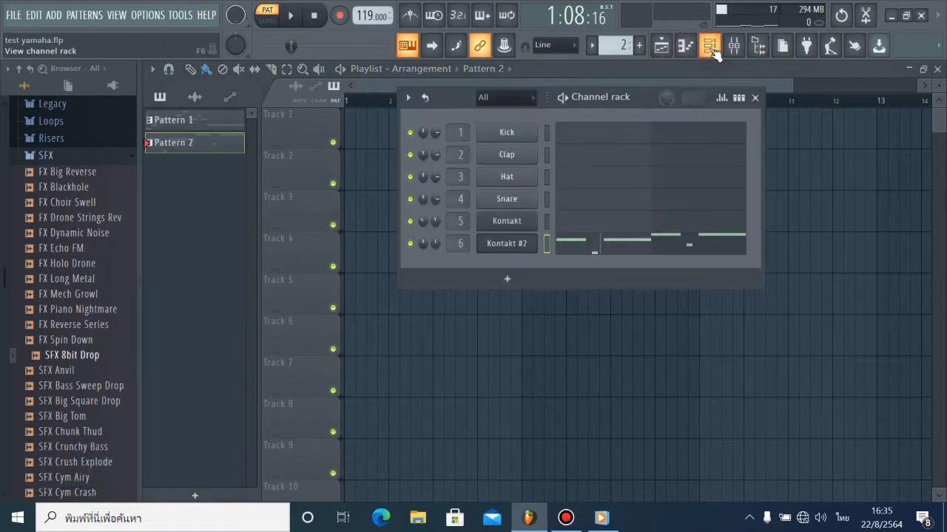
pyautogui.click(506, 224)
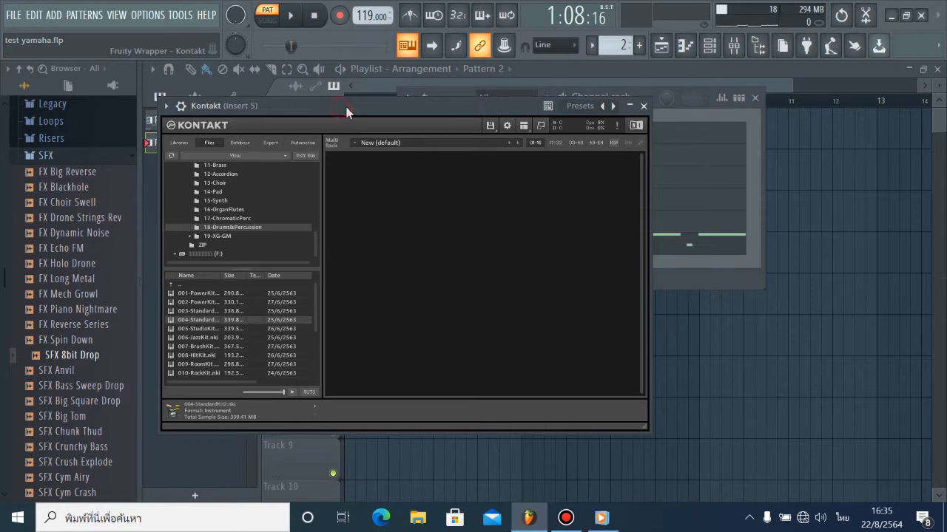
pyautogui.moveTo(347, 111); pyautogui.dragTo(414, 115)
# - Select Pattern 1, reopen its channel 5 Kontakt instrument and reset the playback position to the start
pyautogui.click(181, 120)
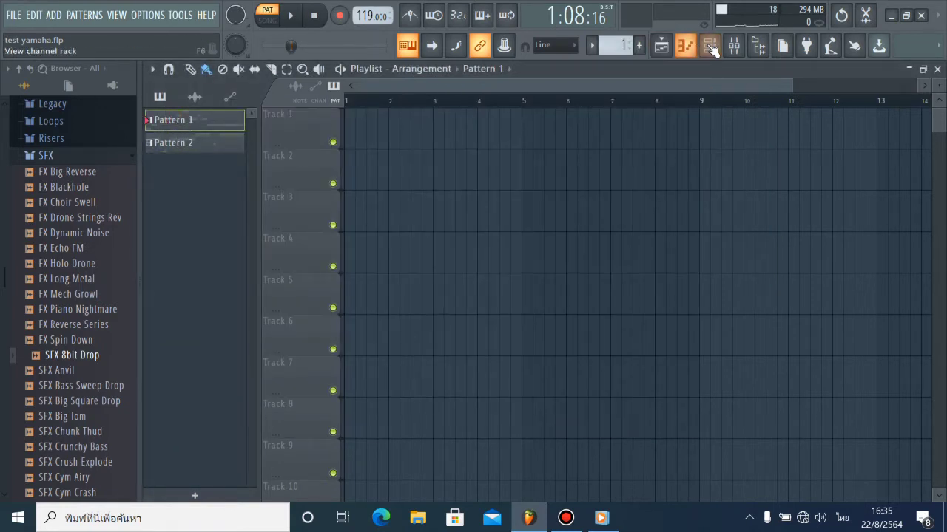
pyautogui.click(685, 46)
pyautogui.click(515, 224)
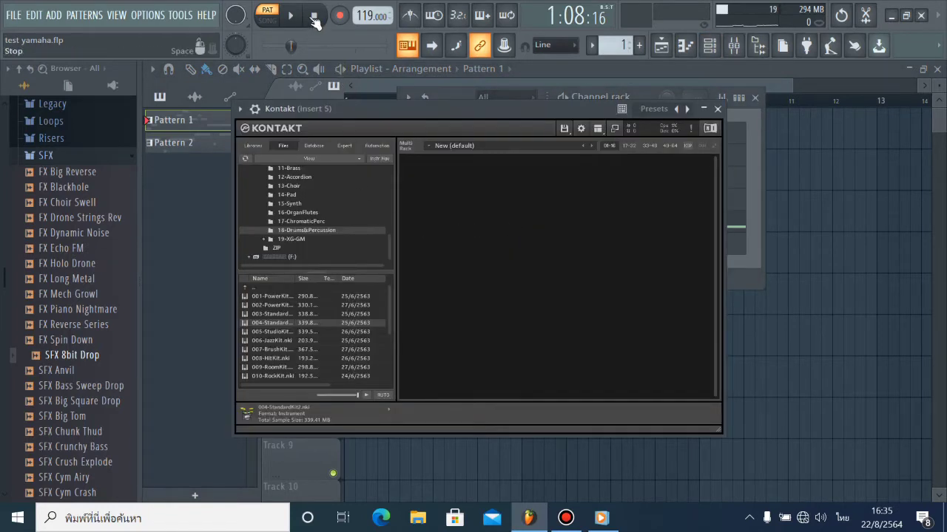
pyautogui.click(314, 16)
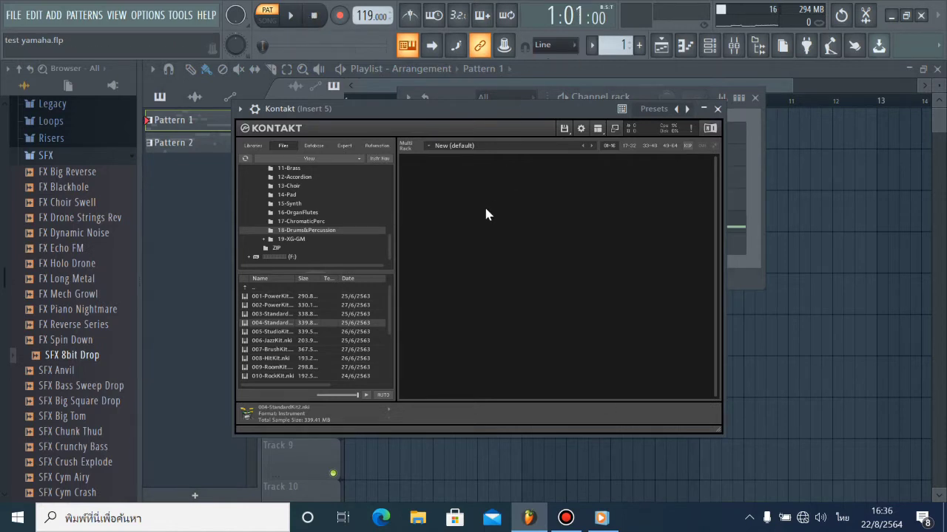
# - Open the 01-Piano folder of the norCTrack - Yamaha TYROS 2 library in Kontakt's file browser
pyautogui.scroll(3, 340, 210)
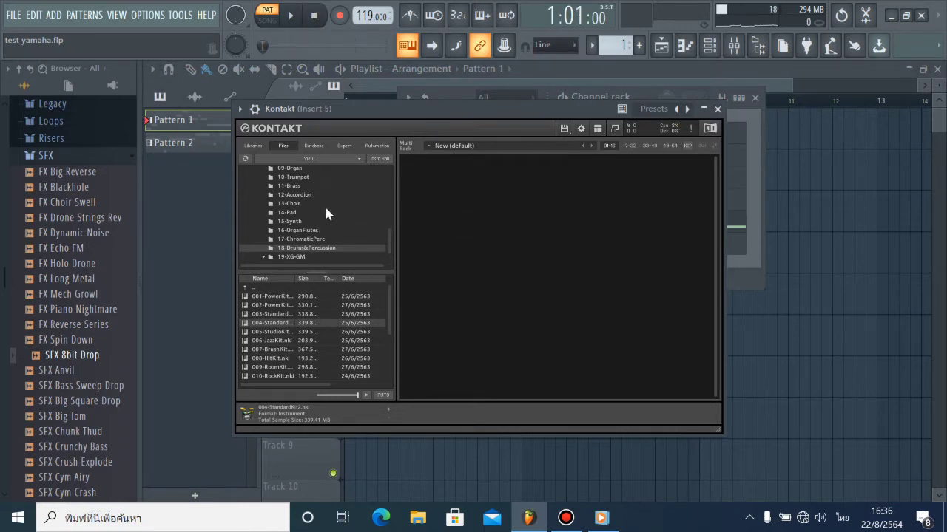
pyautogui.scroll(6, 314, 213)
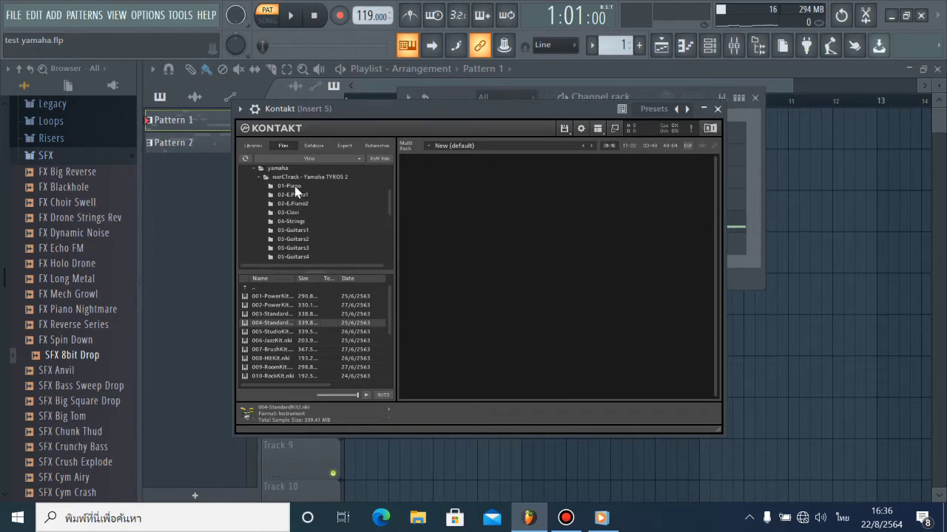
pyautogui.click(290, 185)
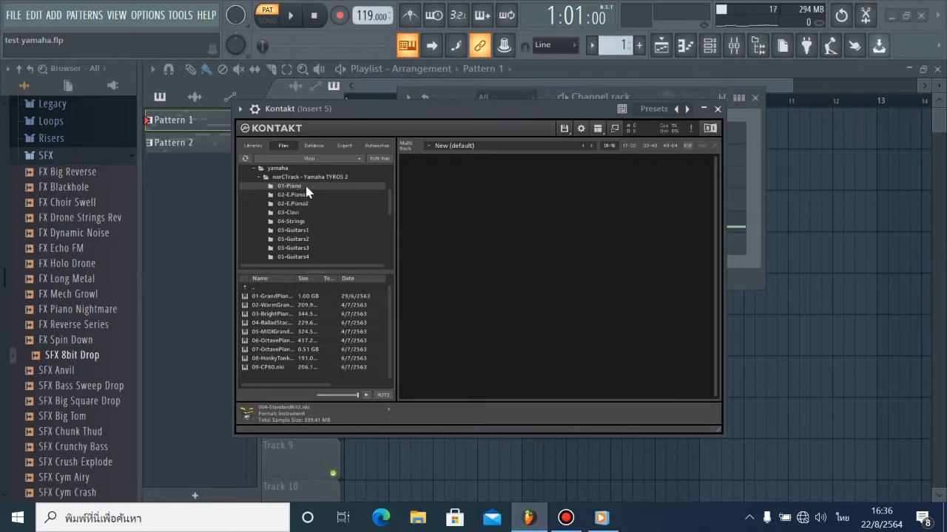
# - Pause the music track in the media player and hide the player window
pyautogui.click(601, 518)
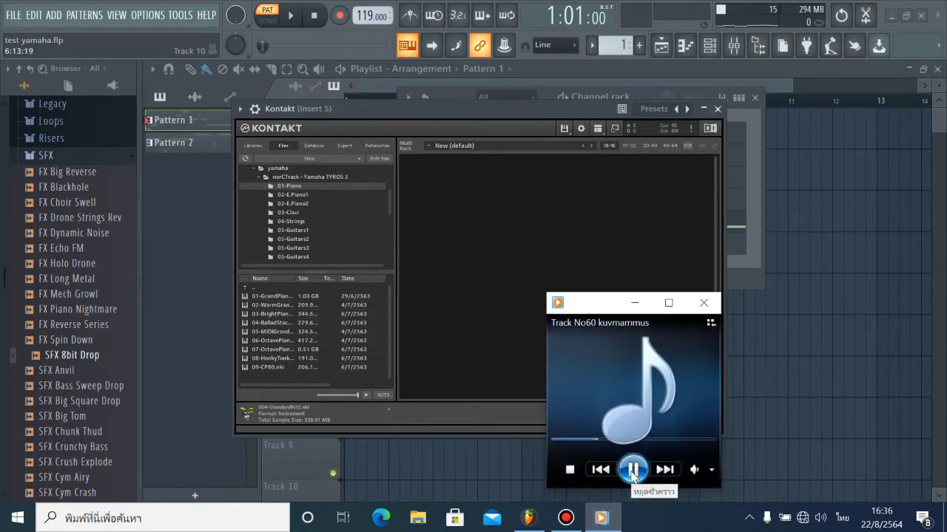
pyautogui.click(633, 471)
pyautogui.click(603, 517)
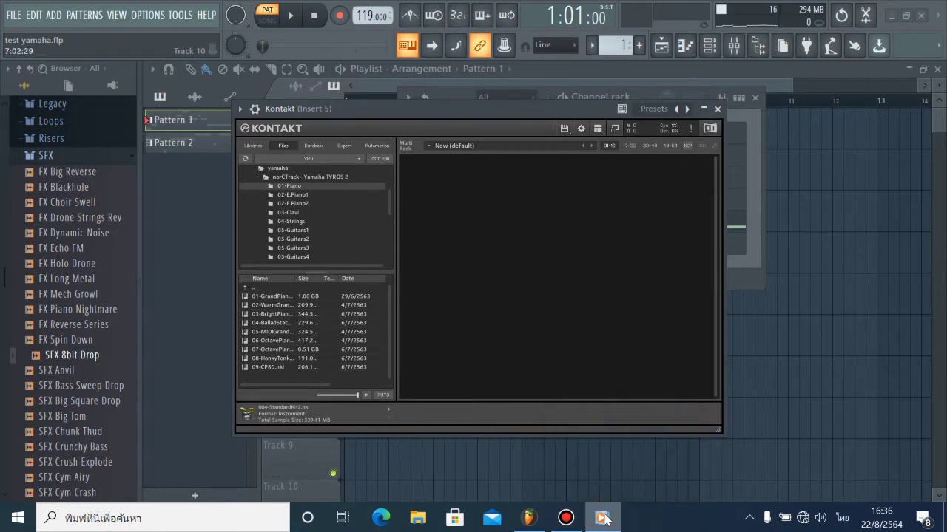
# - Load 01-GrandPiano (Live!) into Kontakt and place the Kontakt channel's piano roll beside the file browser
pyautogui.doubleClick(290, 297)
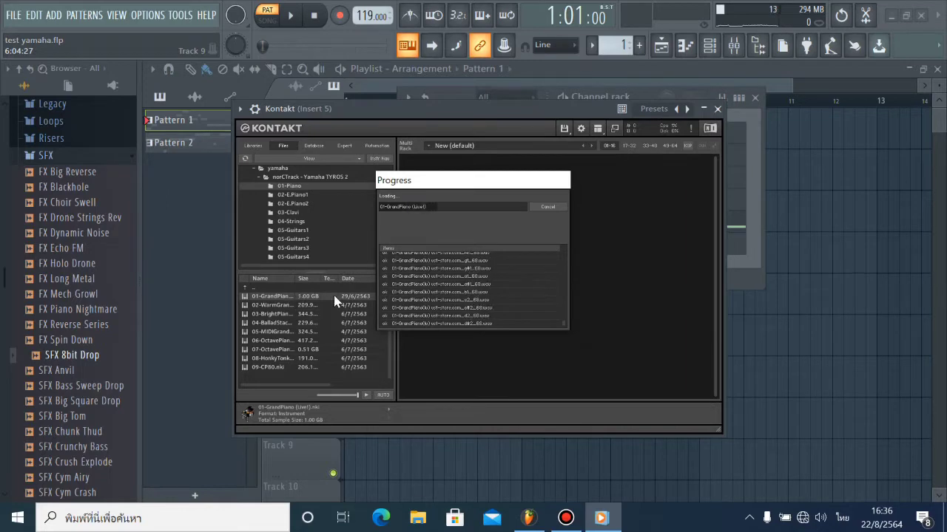
pyautogui.click(692, 53)
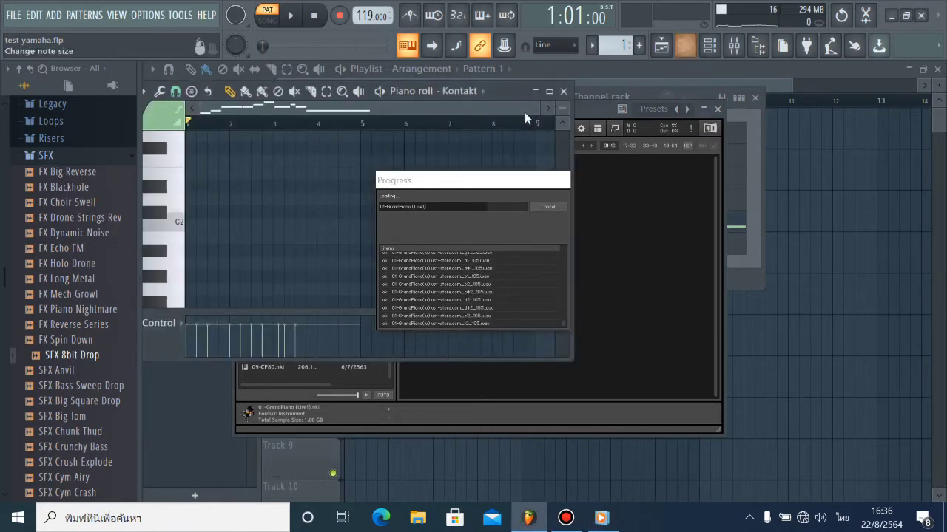
pyautogui.moveTo(496, 100); pyautogui.dragTo(821, 116)
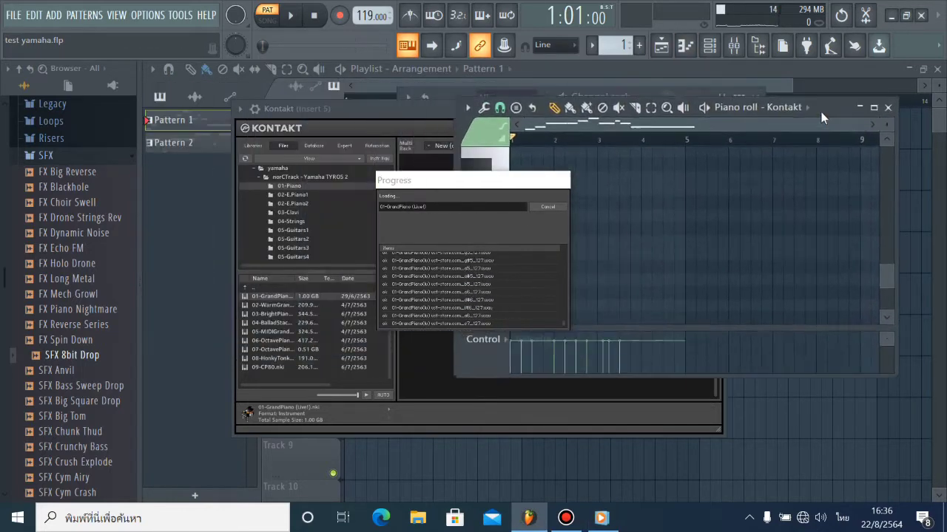
pyautogui.scroll(-3, 707, 231)
pyautogui.scroll(4, 707, 232)
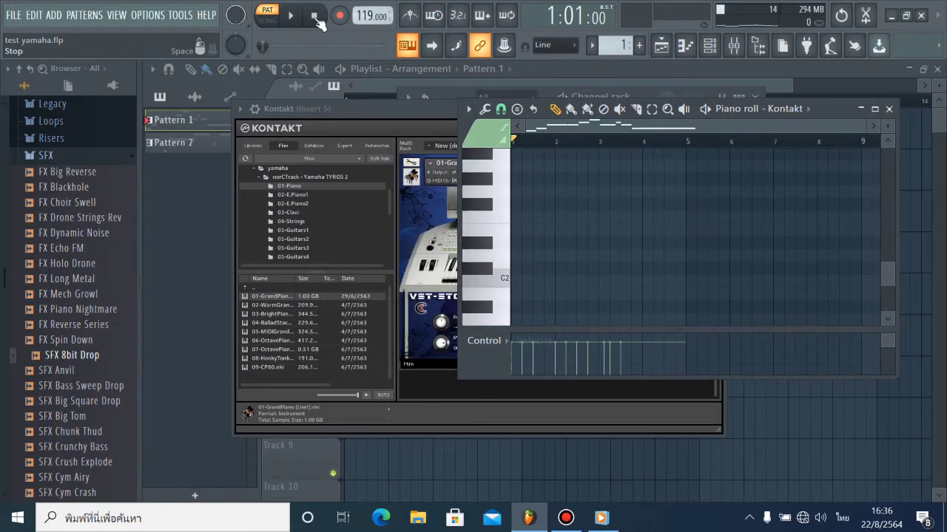
# - Play Pattern 1, check its notes in the piano roll, and minimize the piano roll to uncover Kontakt
pyautogui.click(289, 15)
pyautogui.scroll(9, 592, 247)
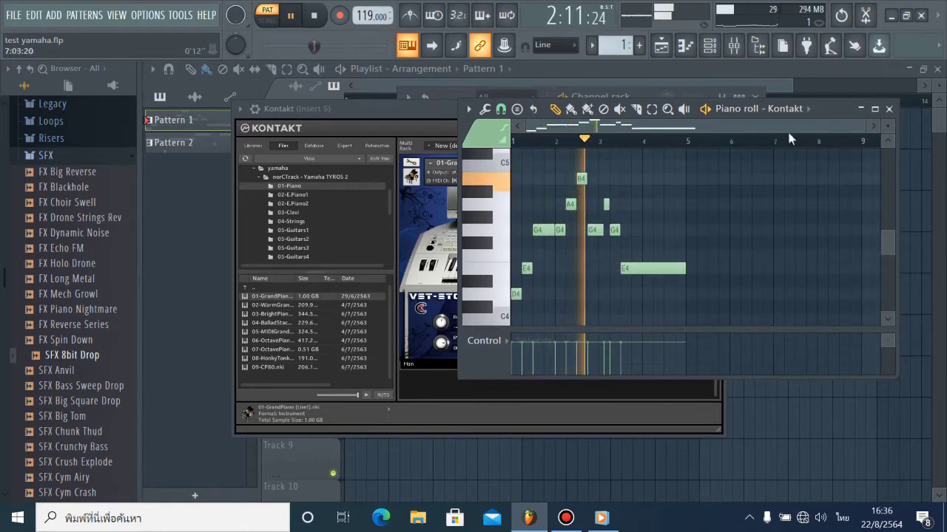
pyautogui.click(861, 108)
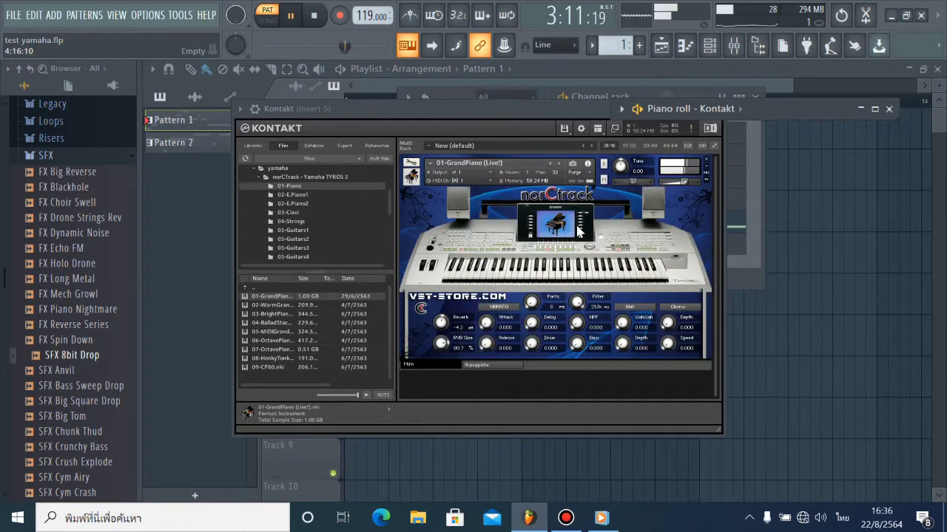
# - Remove the grand piano, then audition 02-WarmGrand (Live!) and 07-OctavePiano2 (Live!) in turn, unloading each from Kontakt
pyautogui.click(706, 161)
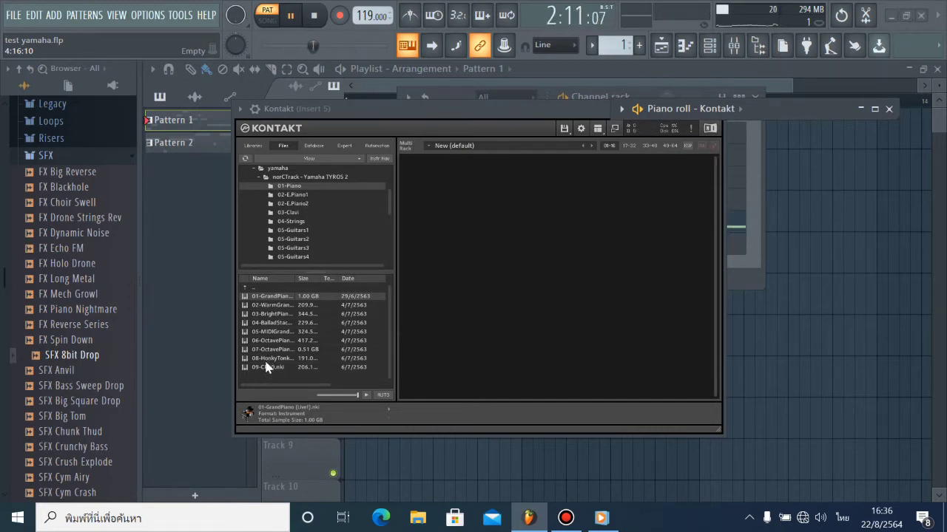
pyautogui.doubleClick(276, 304)
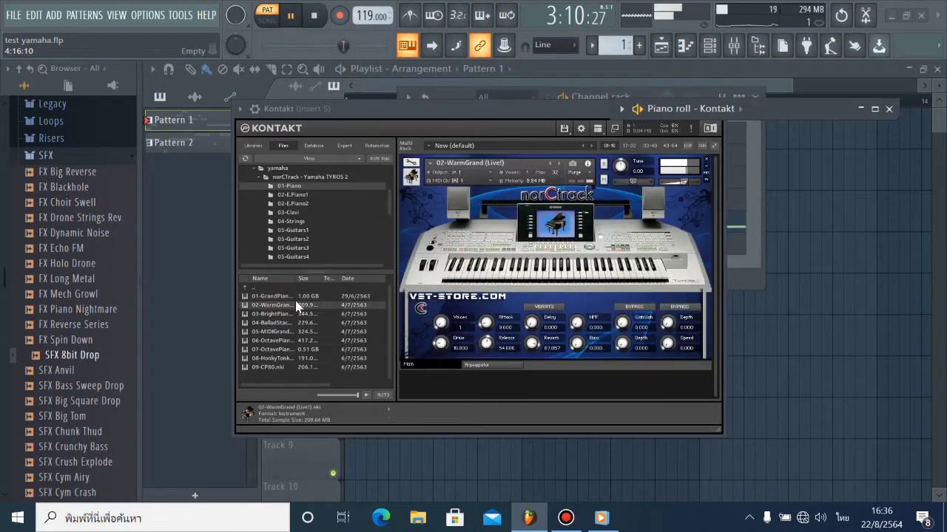
pyautogui.click(705, 165)
pyautogui.doubleClick(310, 350)
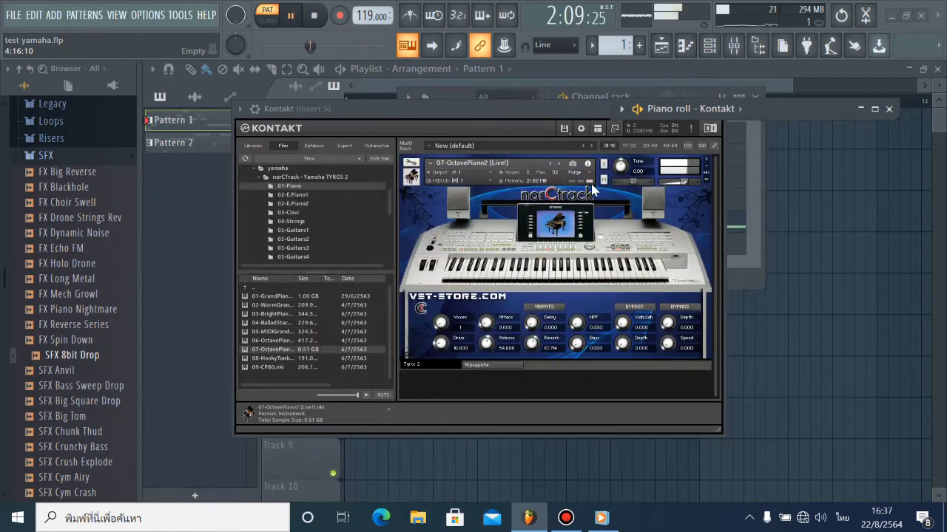
pyautogui.click(706, 160)
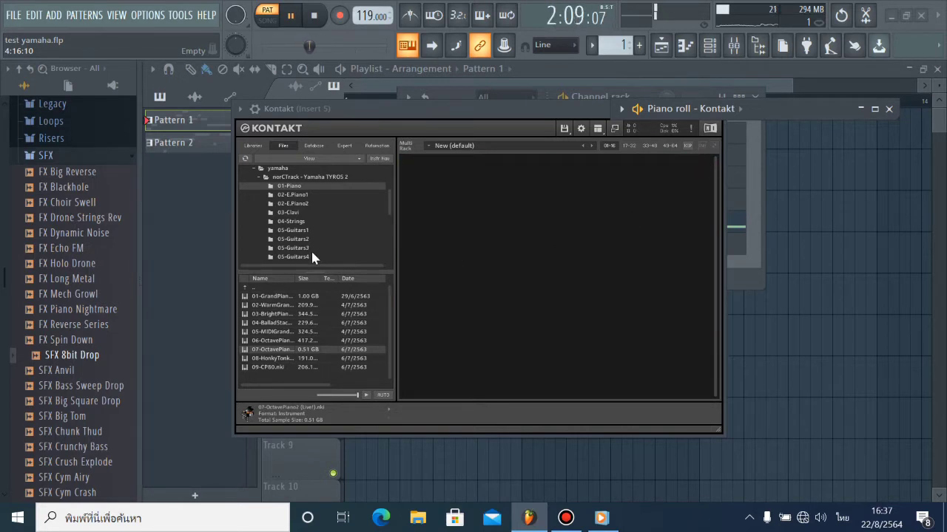
# - Audition 001-Harpsichord (S.Art!), 003-GrandHarpsi (Live!) and 006-PhaseClavi from the 03-Clavi folder, unloading each one
pyautogui.click(292, 213)
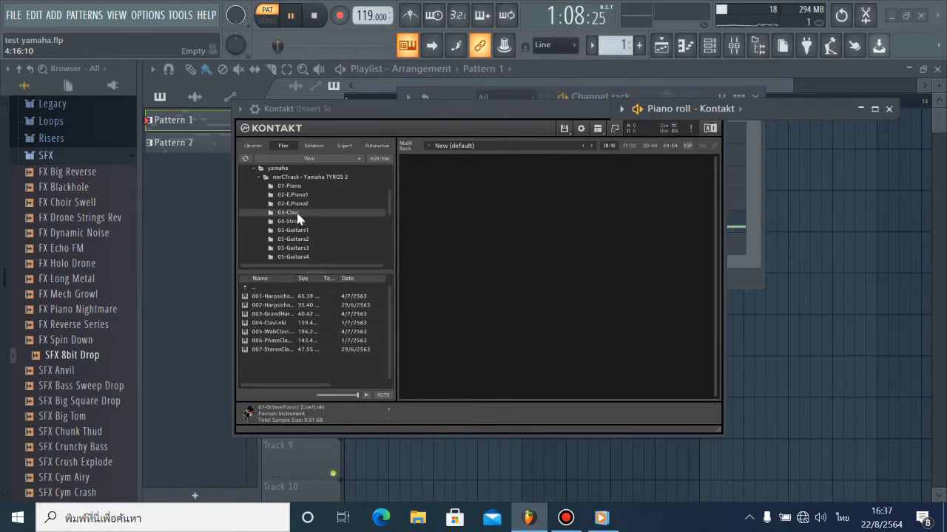
pyautogui.doubleClick(286, 297)
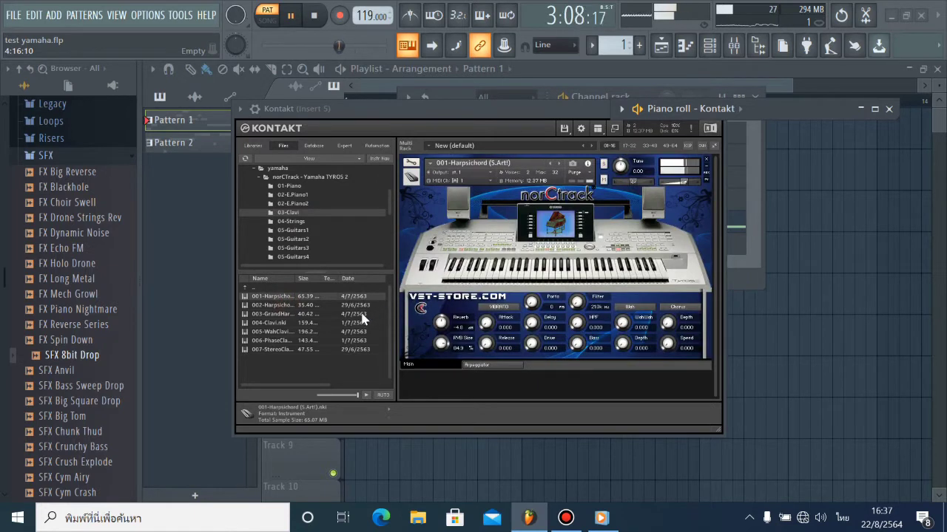
pyautogui.click(706, 161)
pyautogui.doubleClick(317, 314)
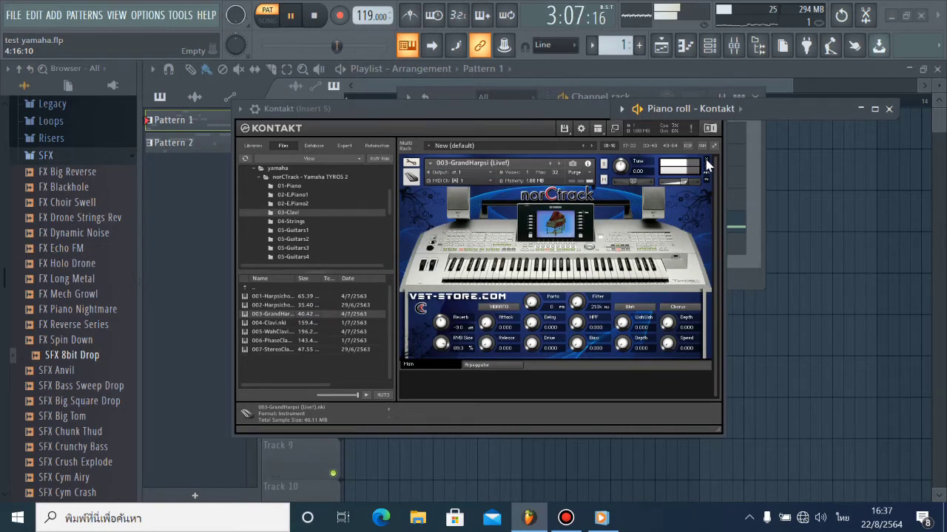
pyautogui.click(706, 162)
pyautogui.doubleClick(286, 340)
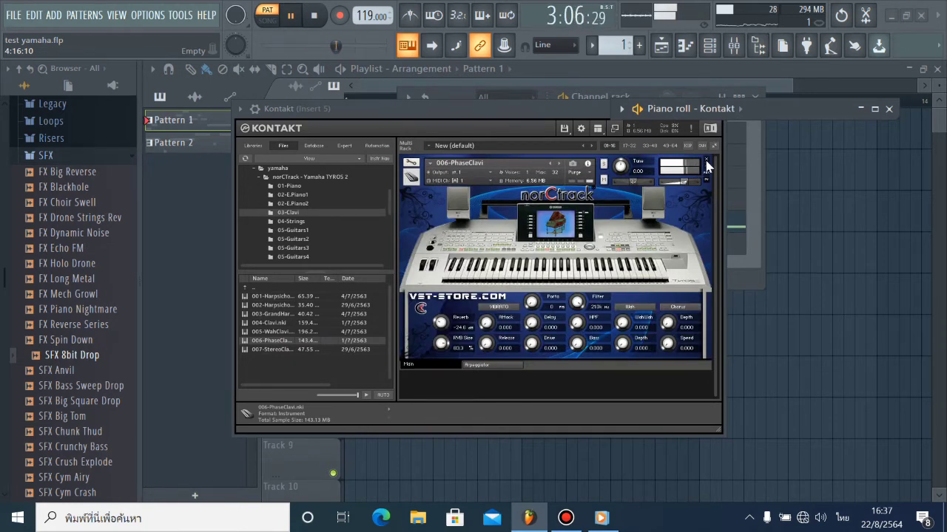
pyautogui.click(706, 161)
# - Look through the 04-Strings folder and audition 01-ConcertStrings (S.Art!), unloading it from Kontakt
pyautogui.click(294, 223)
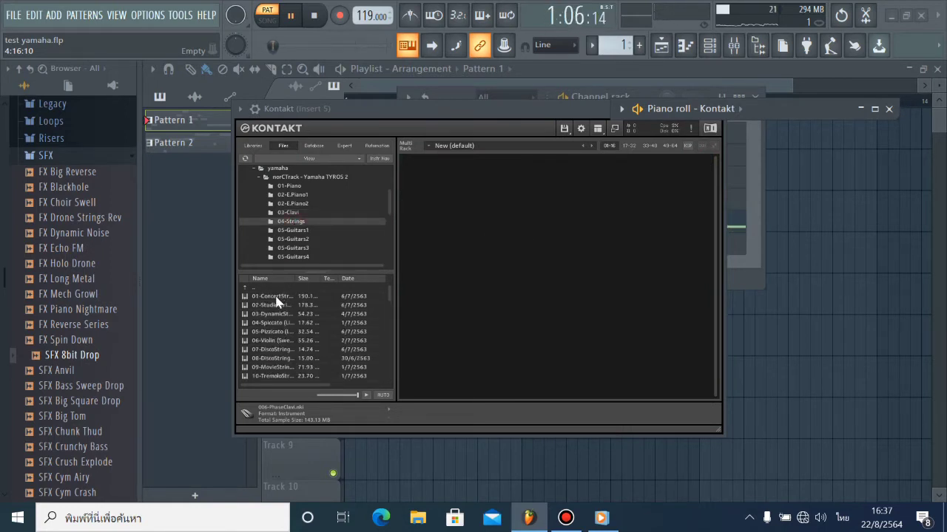
pyautogui.scroll(-10, 277, 313)
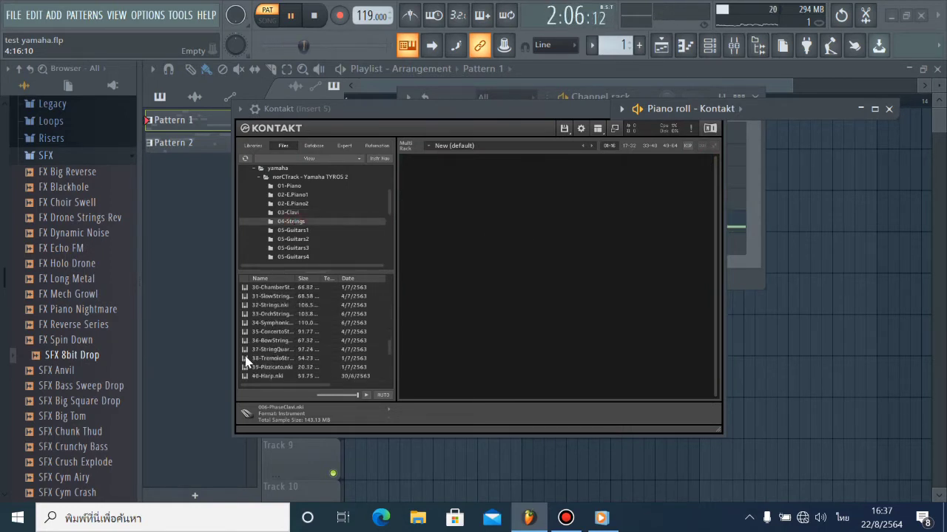
pyautogui.scroll(-4, 247, 362)
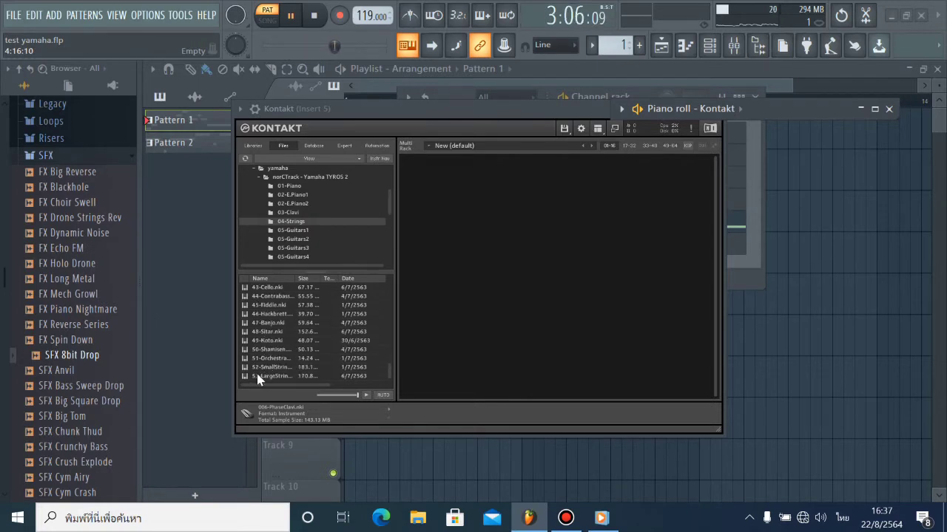
pyautogui.scroll(8, 259, 373)
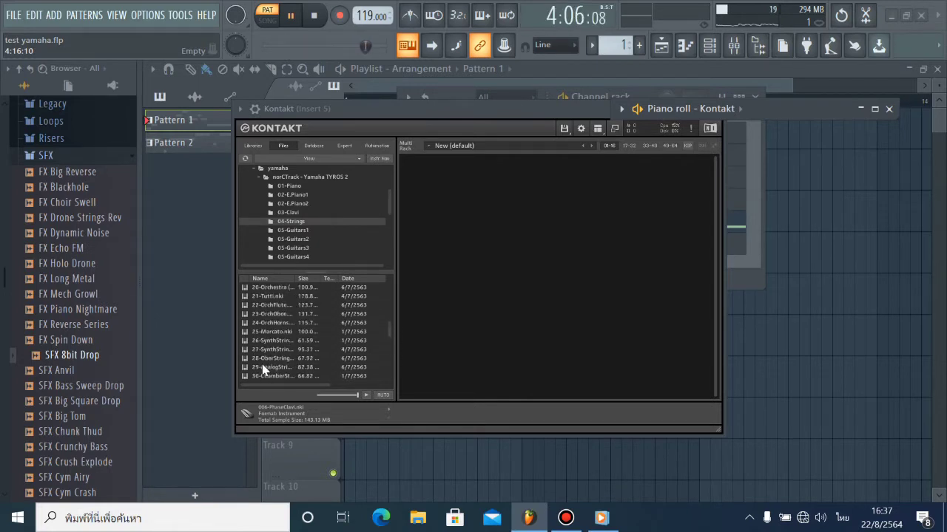
pyautogui.scroll(6, 266, 362)
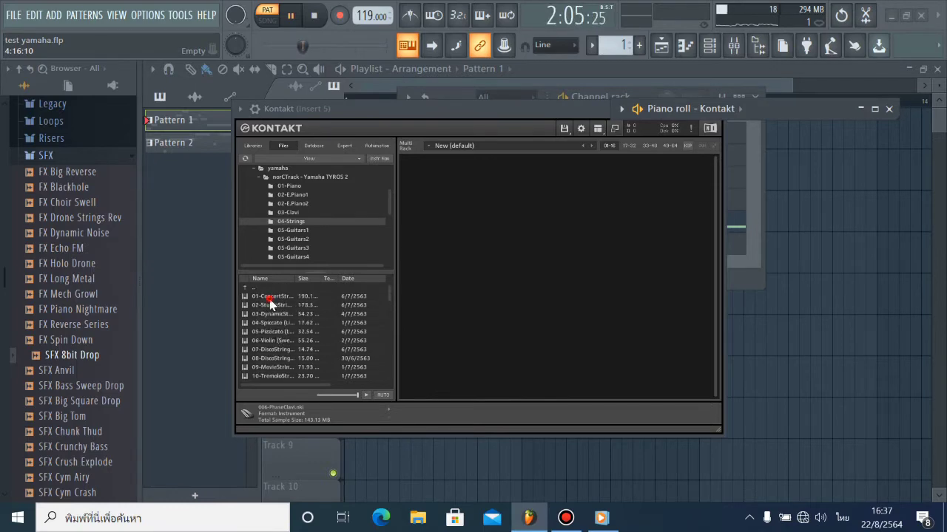
pyautogui.doubleClick(269, 297)
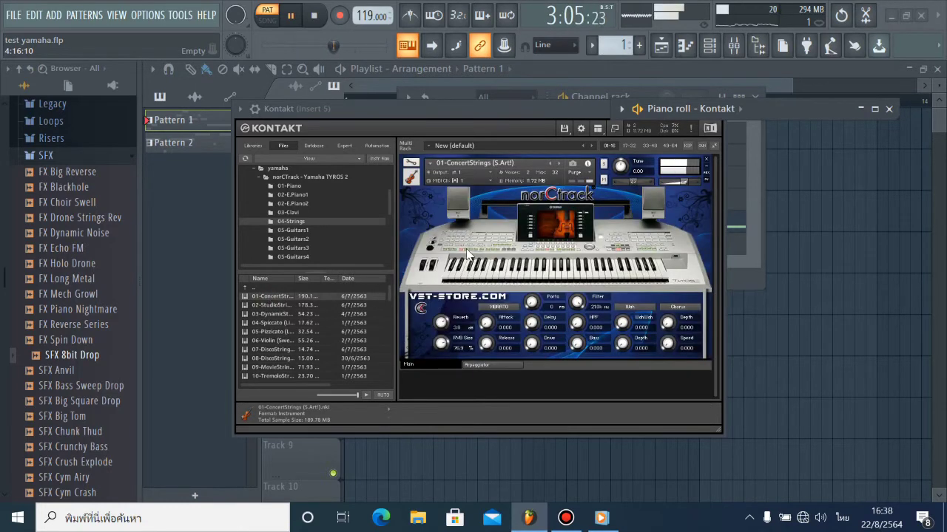
pyautogui.click(707, 162)
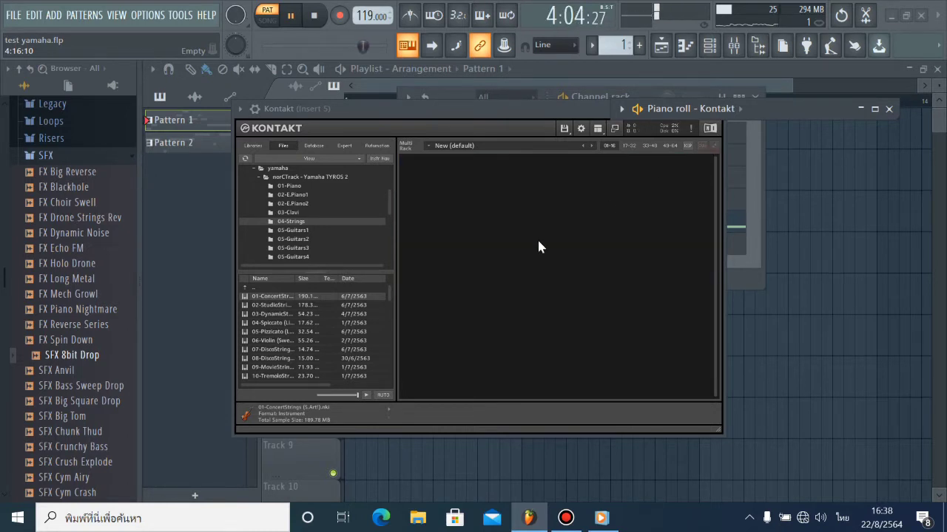
# - Audition 05-Pizzicato (Live!), unload it, and load 11-TremoloBowing1 (S.Art!) from the 04-Strings folder
pyautogui.doubleClick(274, 332)
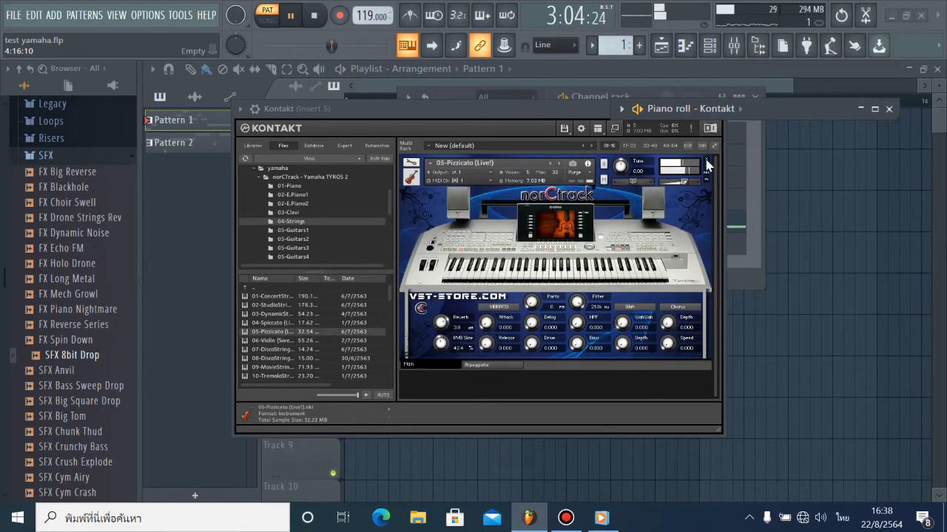
pyautogui.click(707, 164)
pyautogui.scroll(-2, 293, 373)
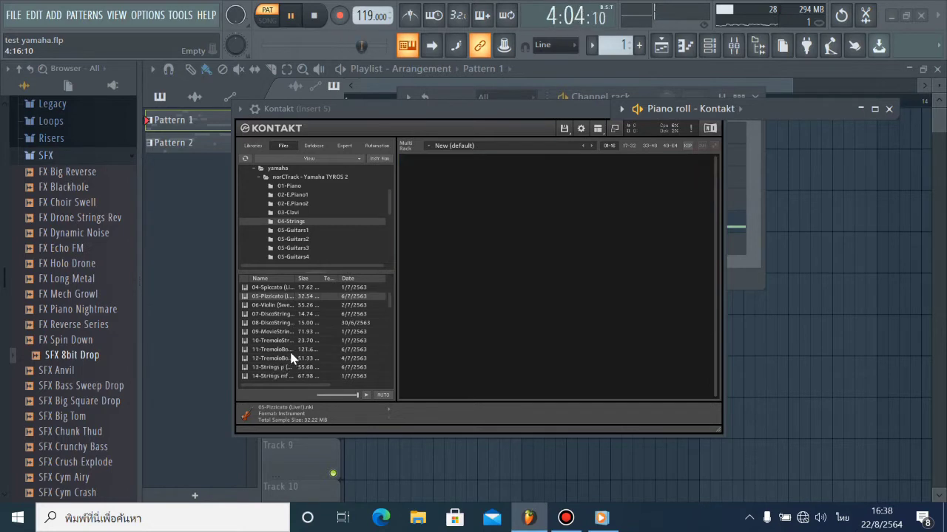
pyautogui.doubleClick(291, 354)
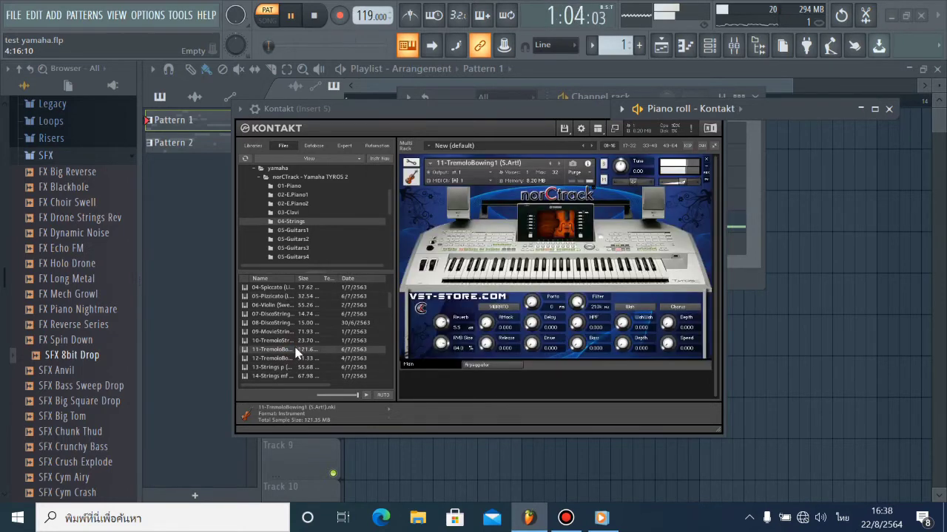
# - Unload 11-TremoloBowing1 (S.Art!), then audition 13-Strings p (Live!) from the 04-Strings folder and unload it as well
pyautogui.click(706, 164)
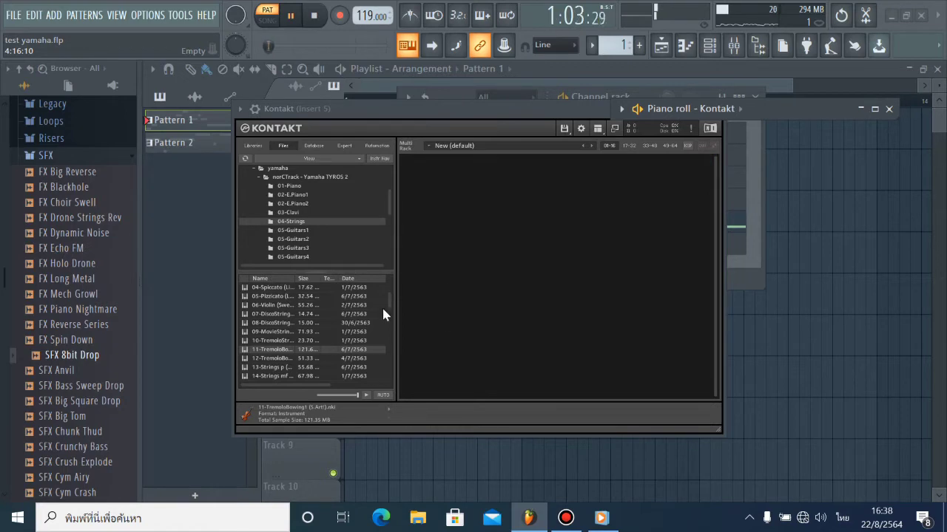
pyautogui.doubleClick(322, 367)
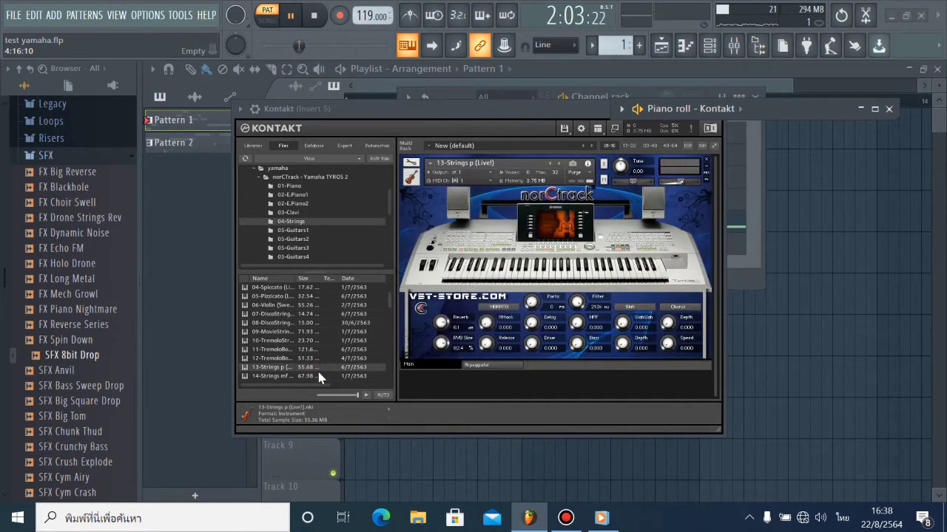
pyautogui.click(706, 161)
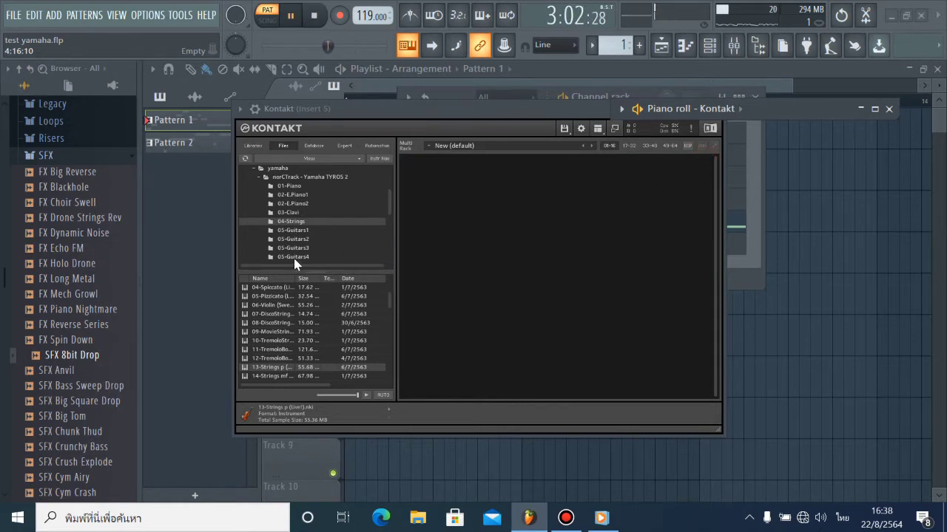
# - Open the 05-Guitars1 folder and audition 001-ConcertGuitar (S.Art!), unloading it from Kontakt
pyautogui.scroll(-3, 304, 359)
pyautogui.scroll(3, 303, 359)
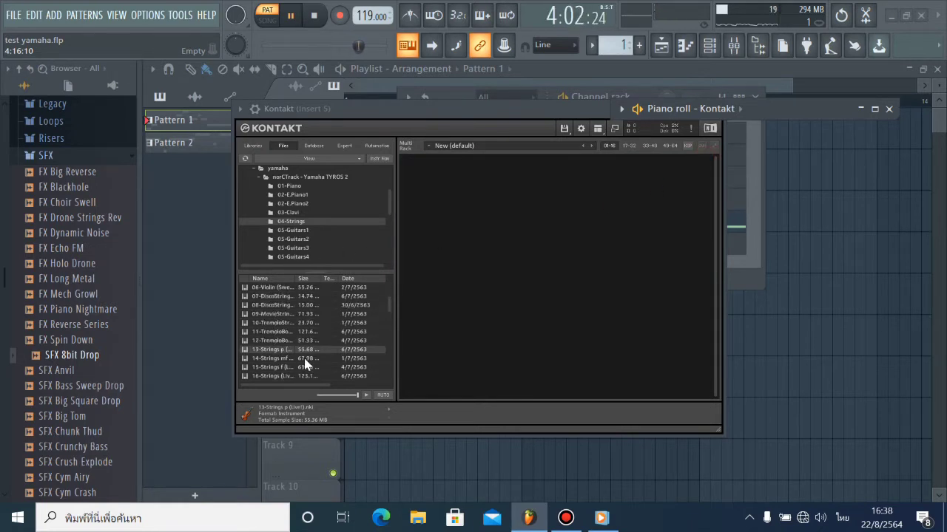
pyautogui.click(302, 230)
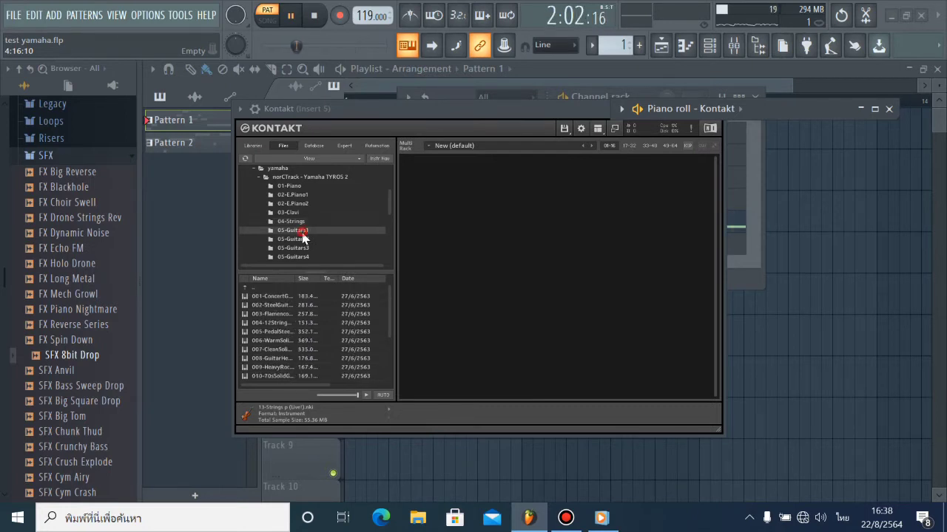
pyautogui.doubleClick(295, 297)
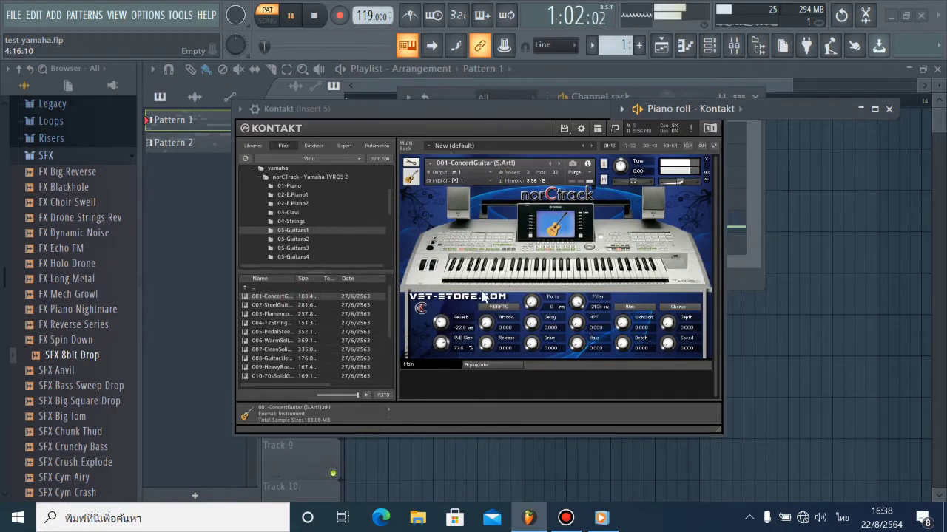
pyautogui.scroll(-1, 315, 339)
pyautogui.scroll(2, 309, 333)
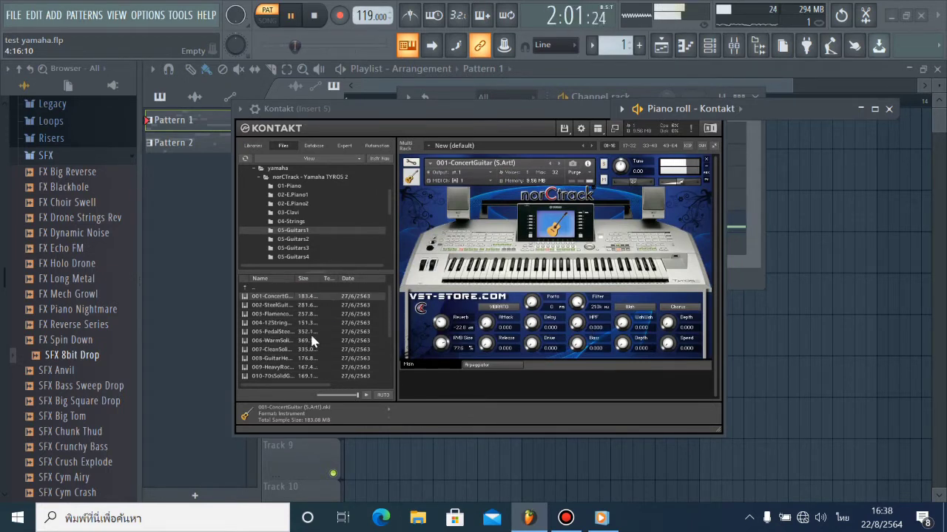
pyautogui.click(707, 160)
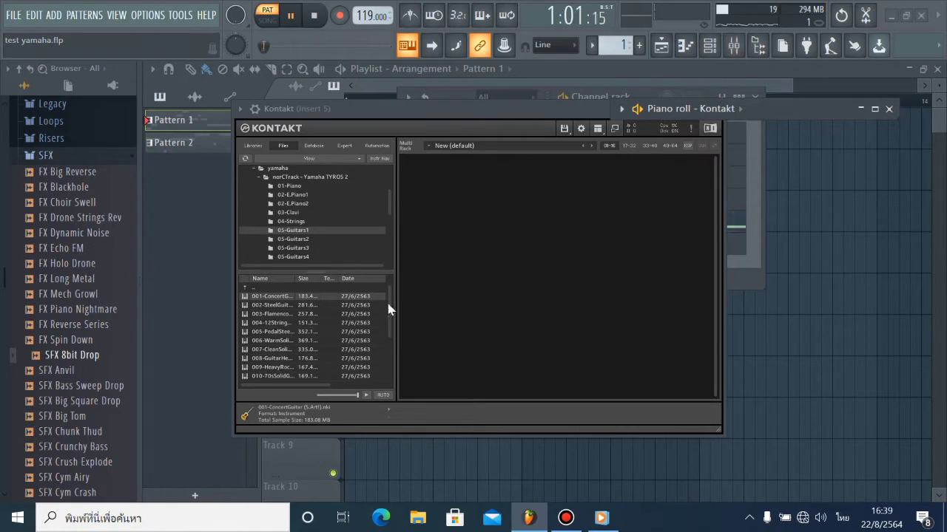
# - Audition 013-WarmElectric (S.Art!) and 008-GuitarHero (S.Art!) from the 05-Guitars1 folder, unloading each one
pyautogui.scroll(-3, 333, 322)
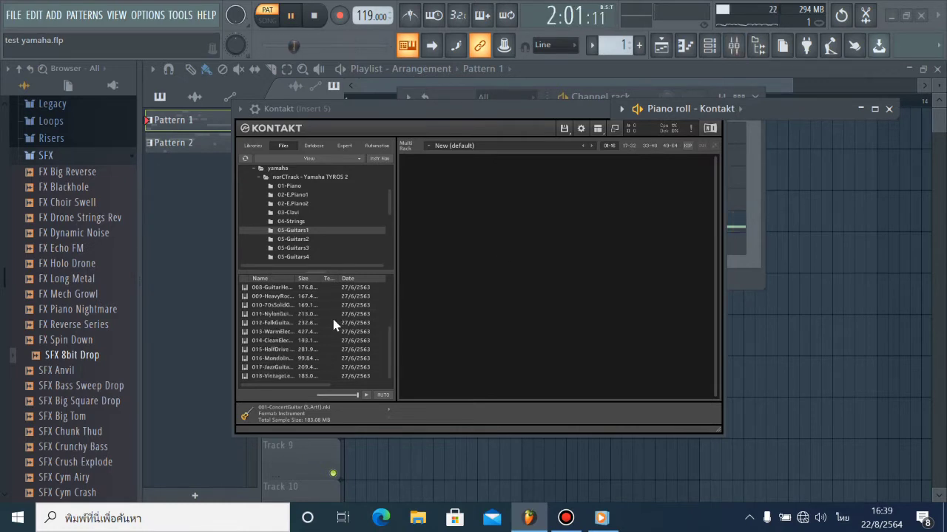
pyautogui.doubleClick(294, 332)
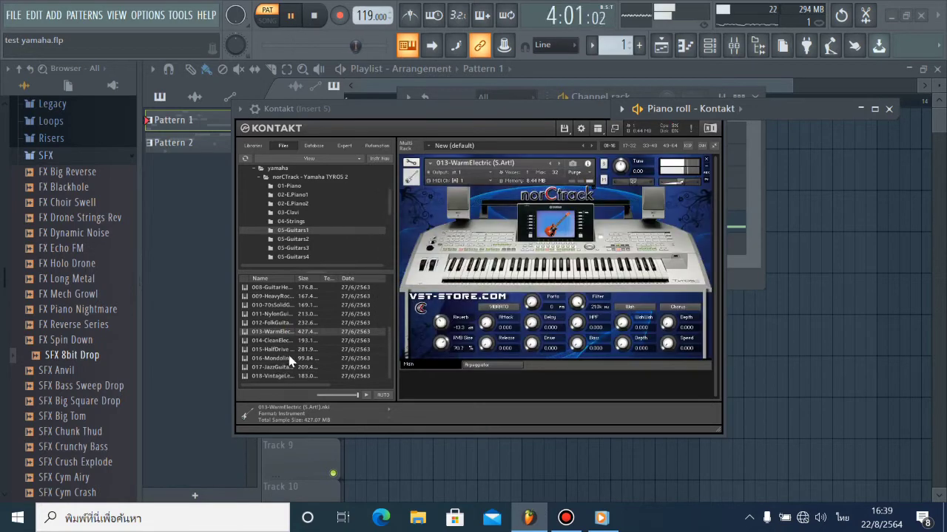
pyautogui.click(707, 162)
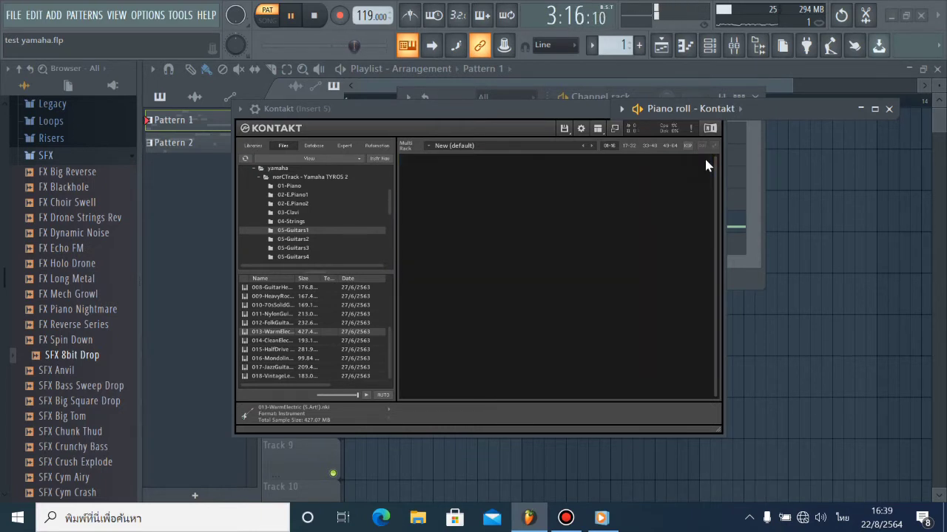
pyautogui.scroll(1, 323, 316)
pyautogui.doubleClick(314, 316)
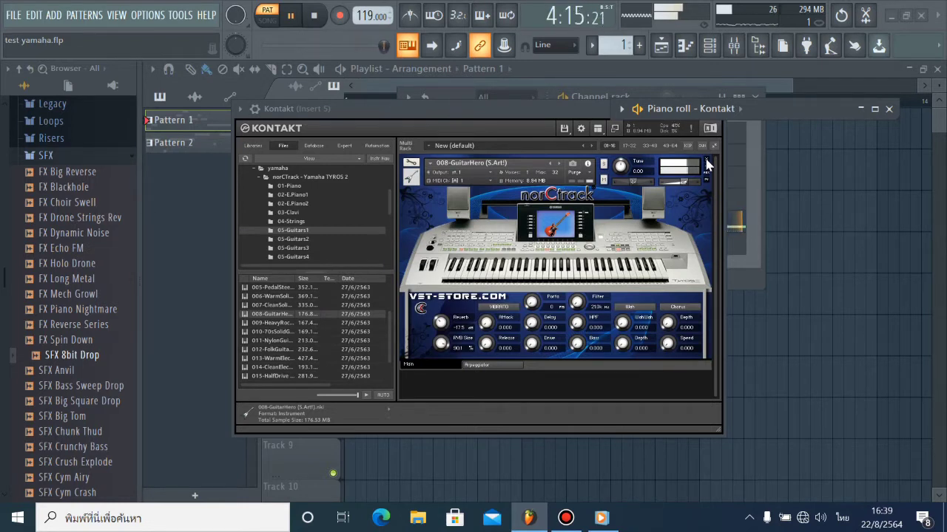
pyautogui.click(707, 159)
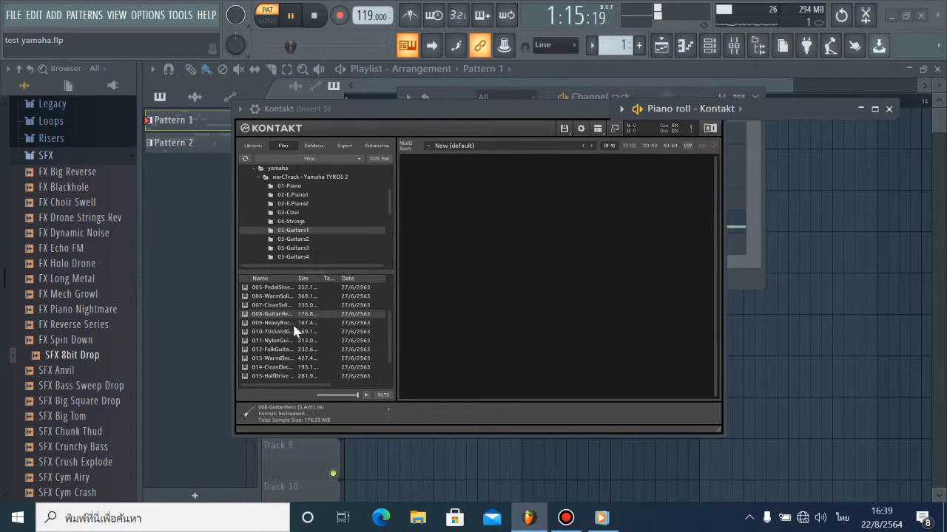
# - Audition 005-PedalSteel (S.Art!), unload it, and briefly view the Channel rack
pyautogui.scroll(1, 298, 328)
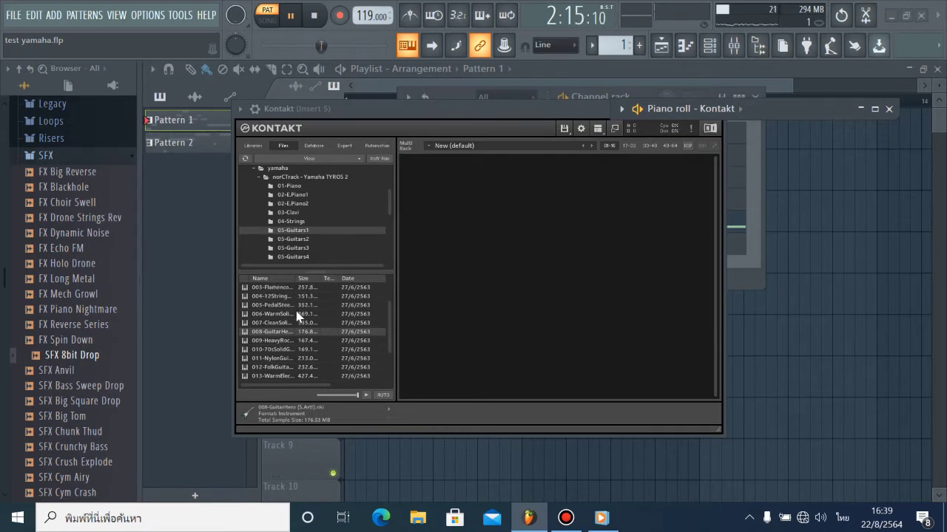
pyautogui.doubleClick(296, 308)
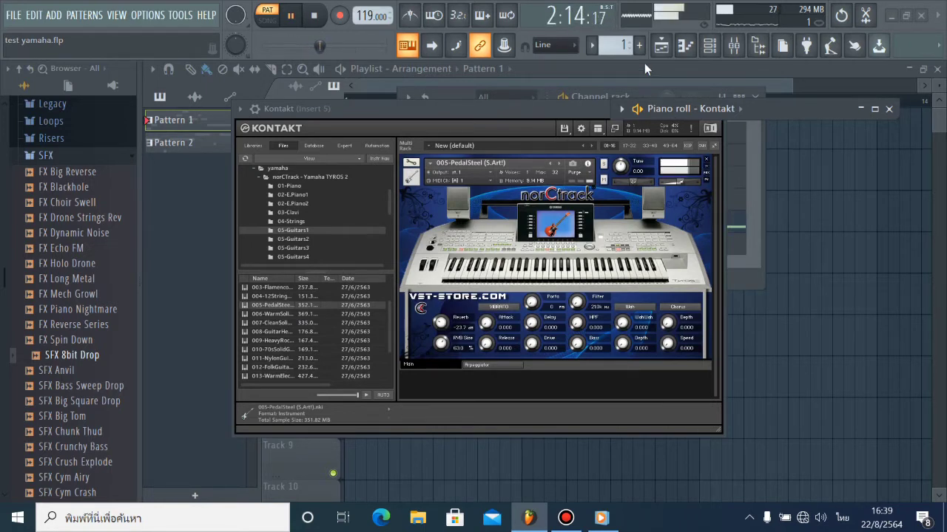
pyautogui.click(706, 158)
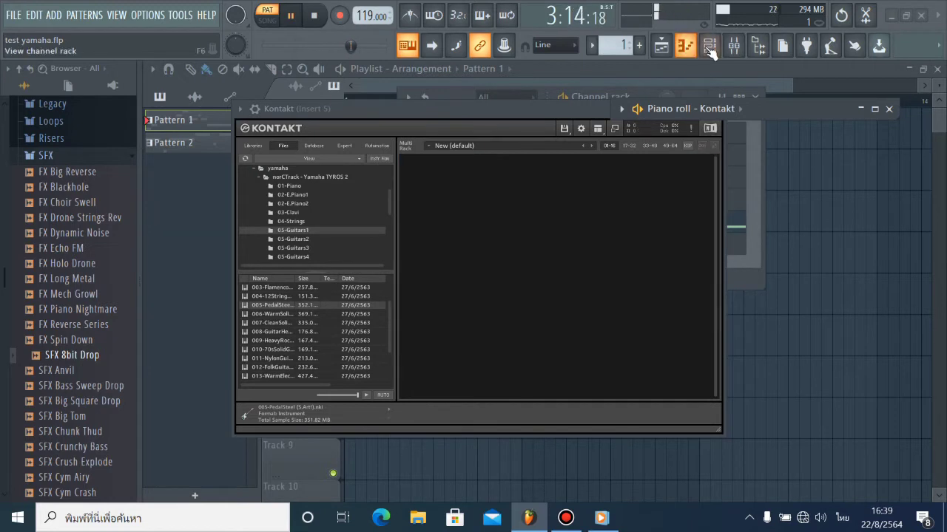
pyautogui.click(708, 45)
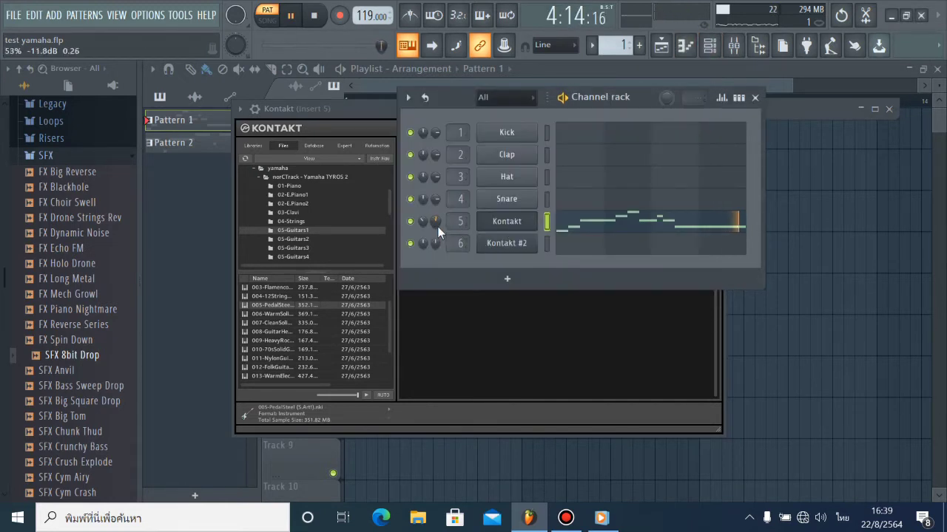
pyautogui.click(754, 96)
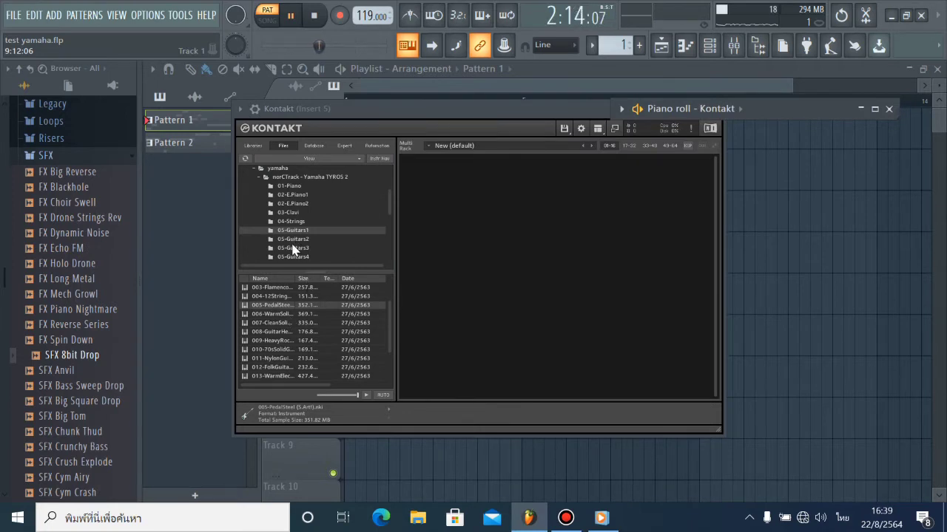
# - Browse the library's instrument folders, viewing the contents of 07-Saxophone and 05-Guitars4
pyautogui.scroll(-2, 294, 246)
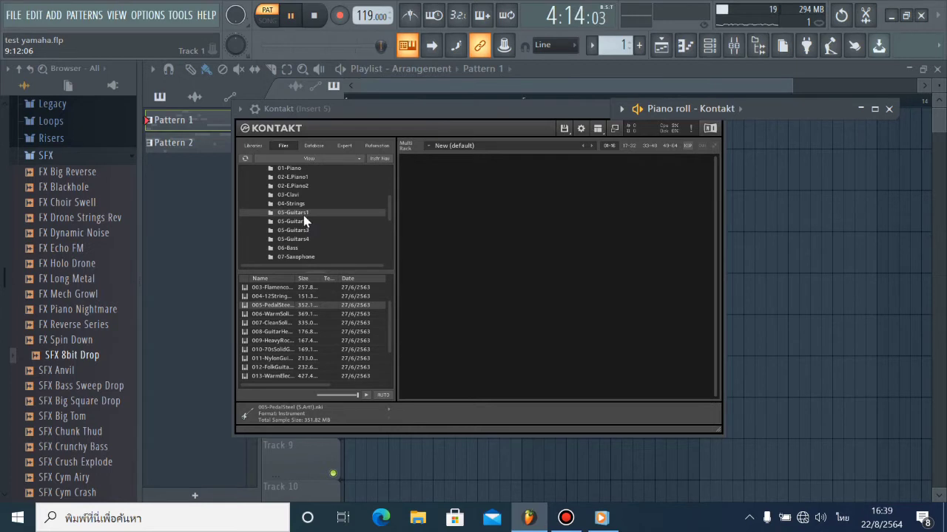
pyautogui.scroll(-1, 295, 253)
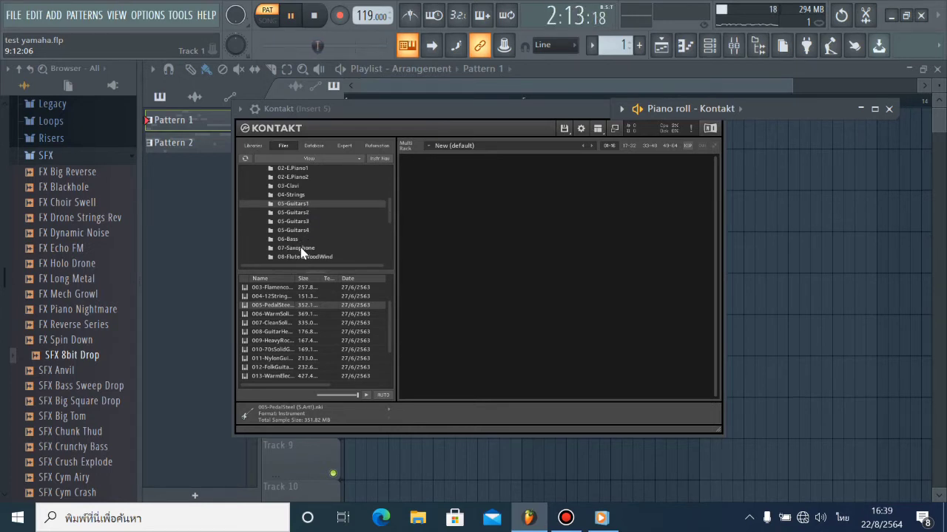
pyautogui.click(301, 250)
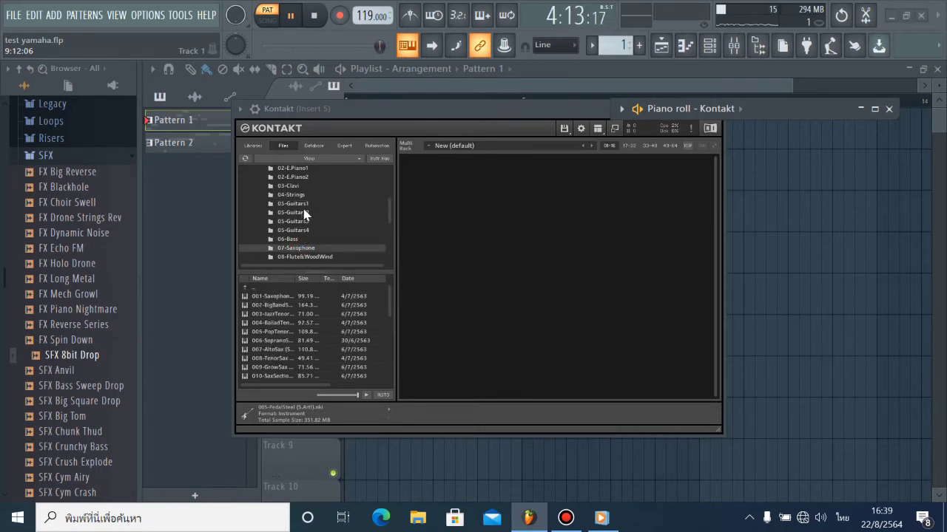
pyautogui.click(304, 231)
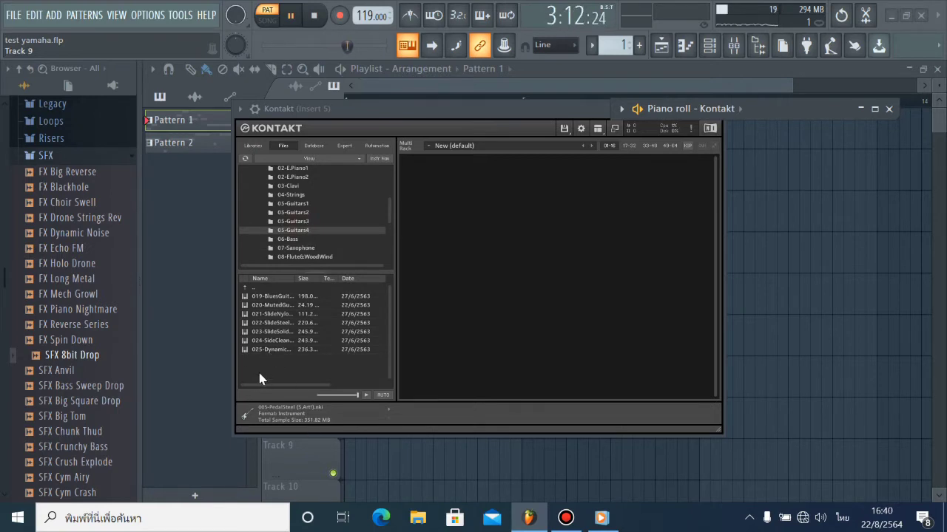
# - Audition 001-Saxophone (S.Art!) and 004-BalladTenor (Sweet!) from the 07-Saxophone folder, unloading each one
pyautogui.click(305, 249)
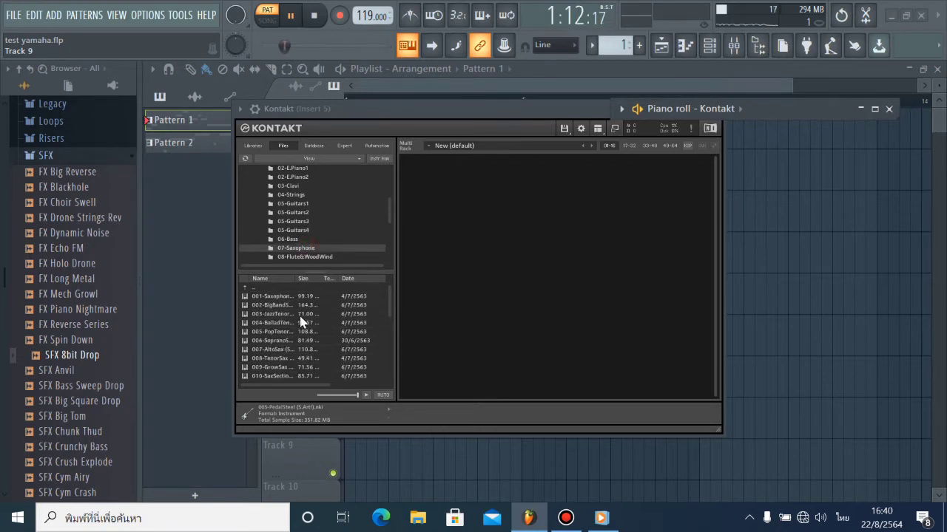
pyautogui.doubleClick(295, 297)
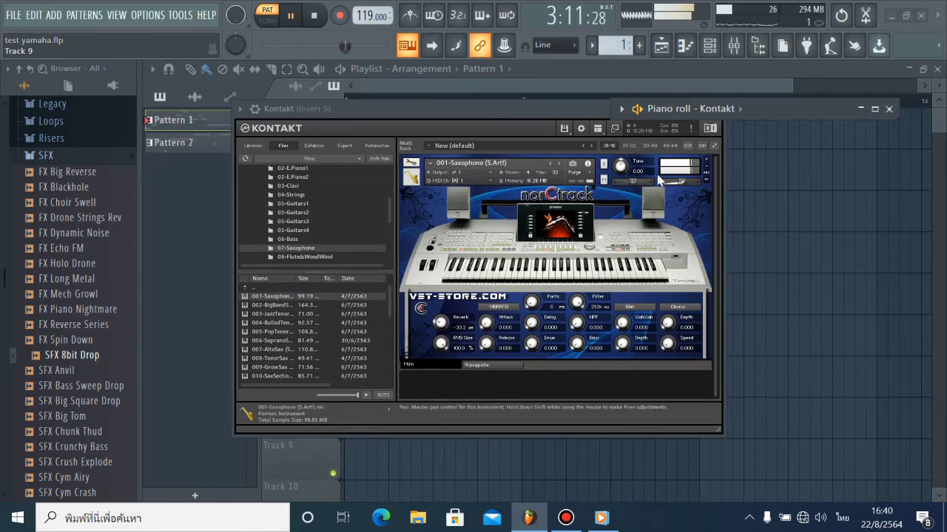
pyautogui.click(706, 160)
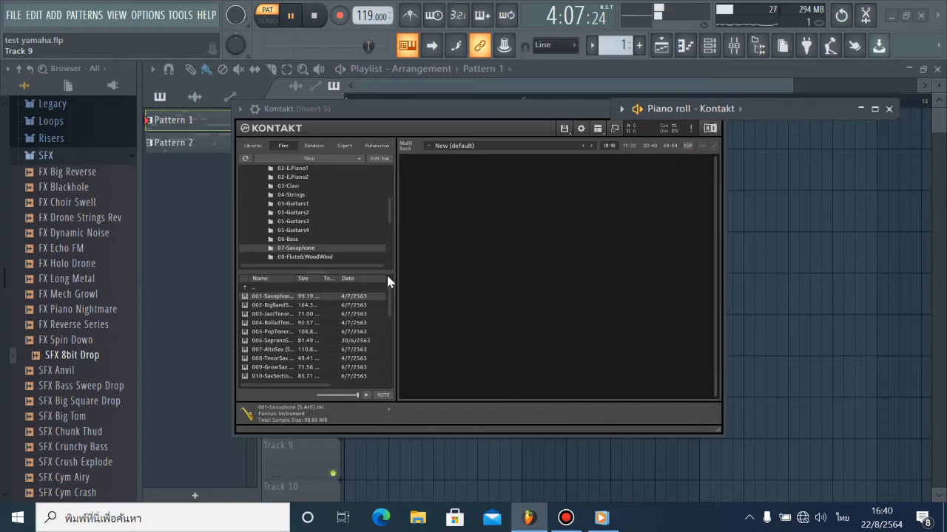
pyautogui.doubleClick(313, 323)
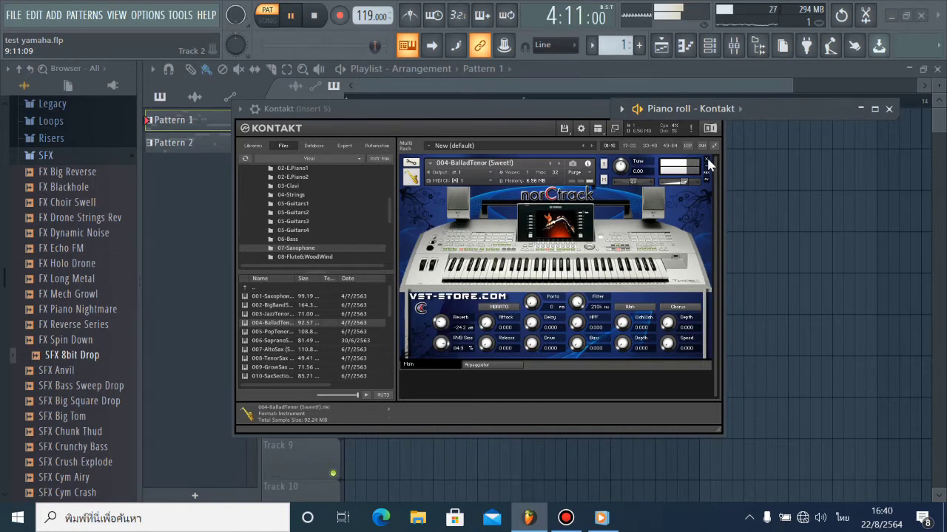
pyautogui.click(707, 161)
# - Audition 008-TenorSax (Sweet!) and 013-BigBandSaxes (Live!) in turn, unloading each from Kontakt
pyautogui.scroll(-3, 327, 316)
pyautogui.doubleClick(317, 323)
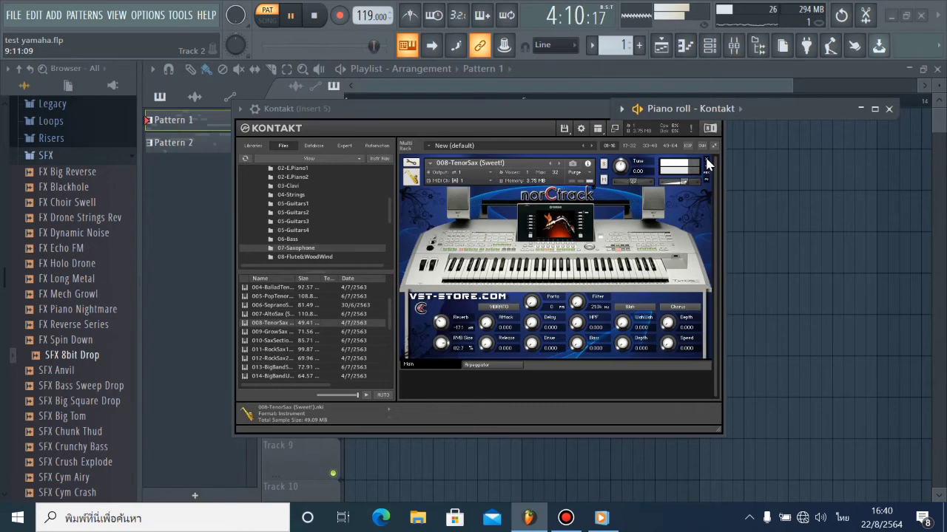
pyautogui.click(707, 164)
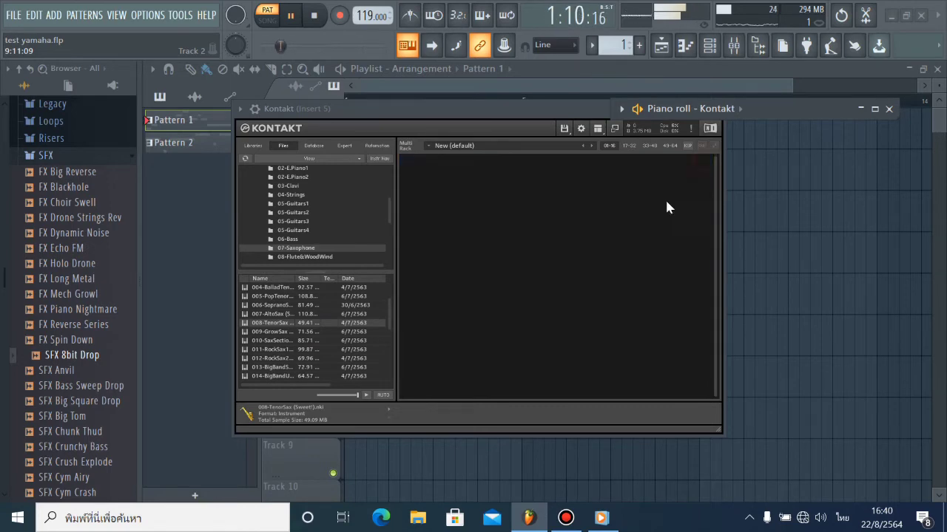
pyautogui.scroll(-2, 296, 332)
pyautogui.doubleClick(286, 350)
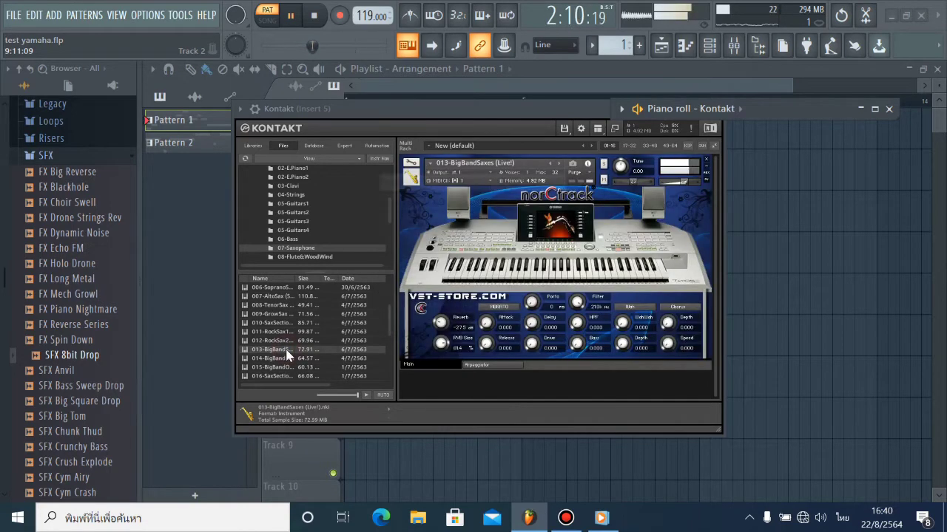
pyautogui.click(707, 164)
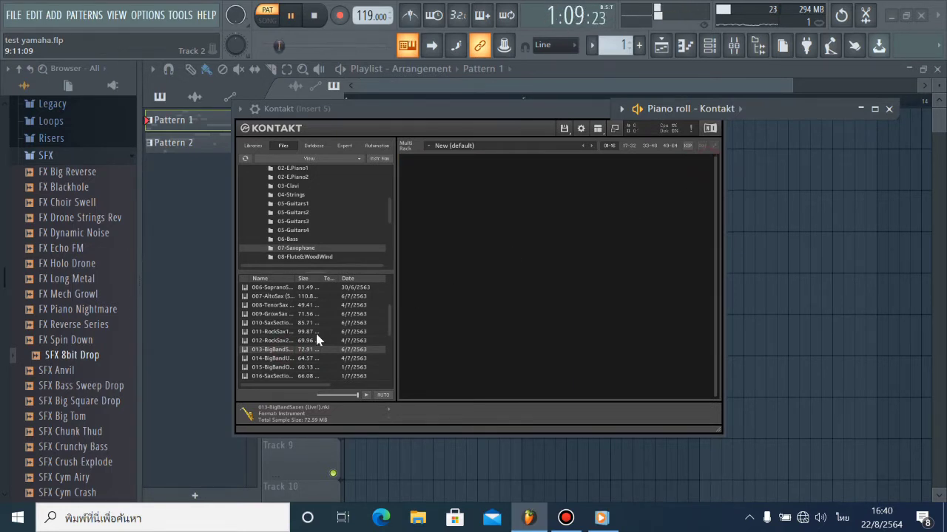
# - Look through the remaining saxophones, then audition 001-Flute (Sweet!) from the 08-Flute&WoodWind folder and unload it
pyautogui.scroll(-5, 316, 339)
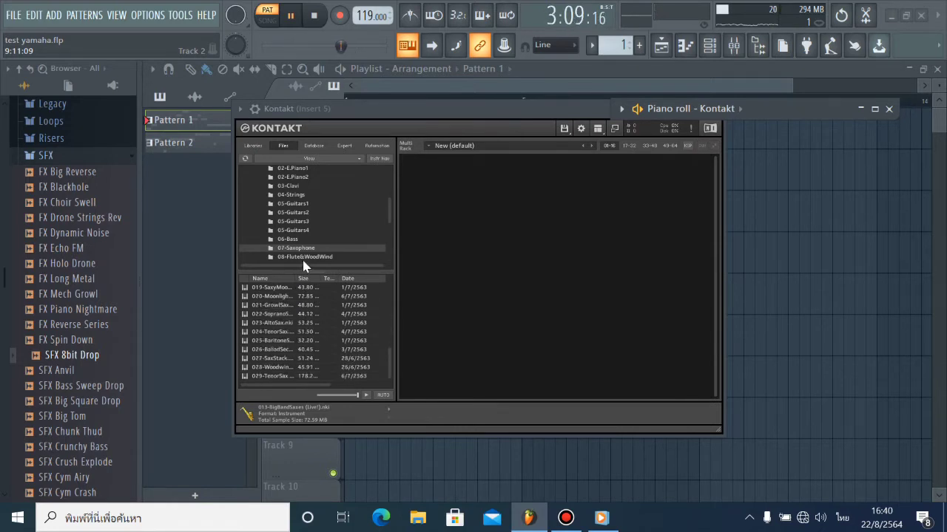
pyautogui.scroll(-1, 301, 257)
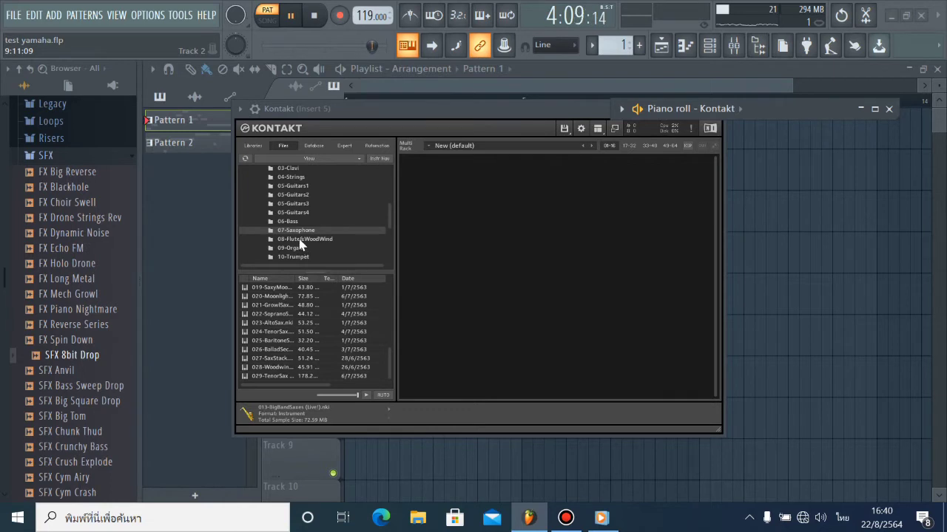
pyautogui.click(300, 240)
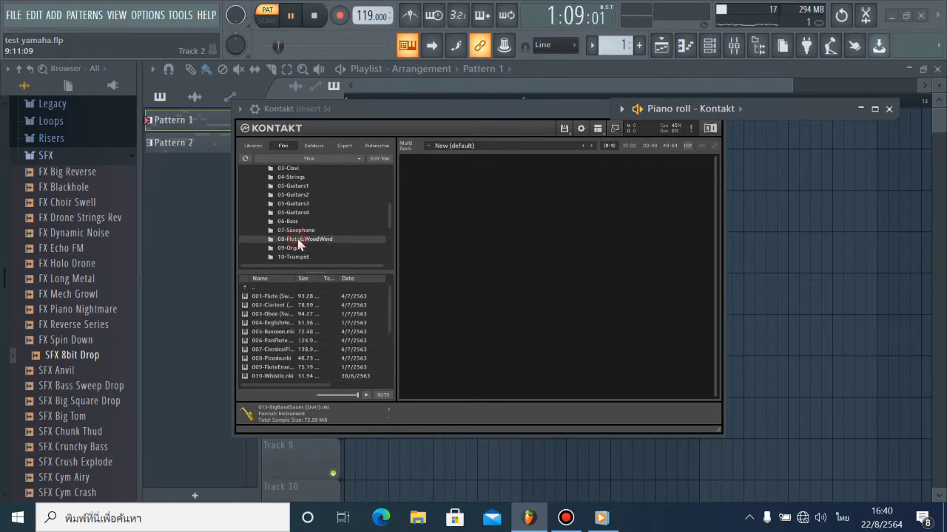
pyautogui.doubleClick(274, 296)
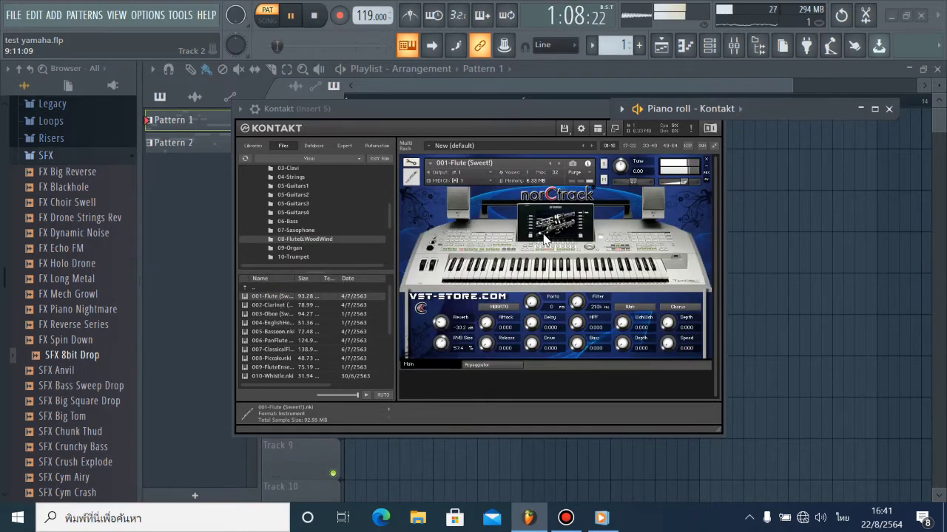
pyautogui.click(707, 159)
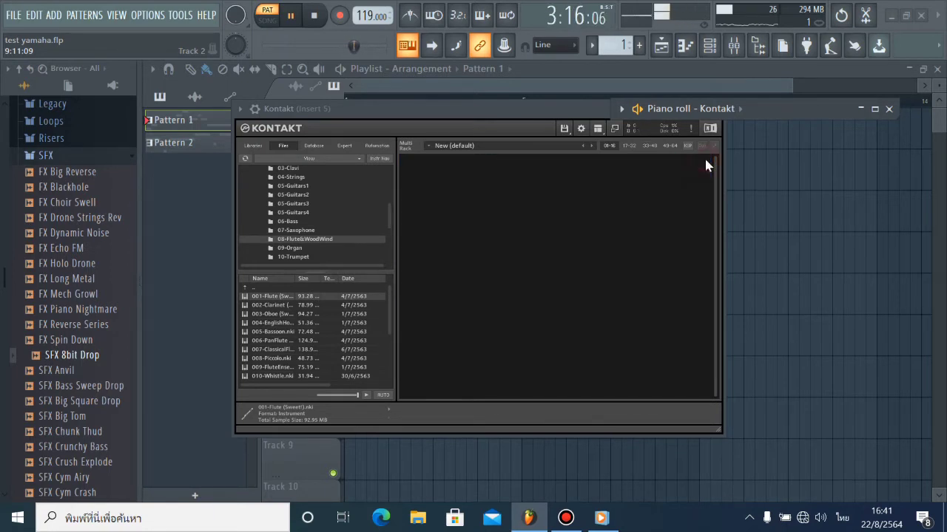
# - Audition 002-Clarinet (Sweet!) and 003-Oboe (Sweet!) from the 08-Flute&WoodWind folder, unloading each one
pyautogui.doubleClick(313, 305)
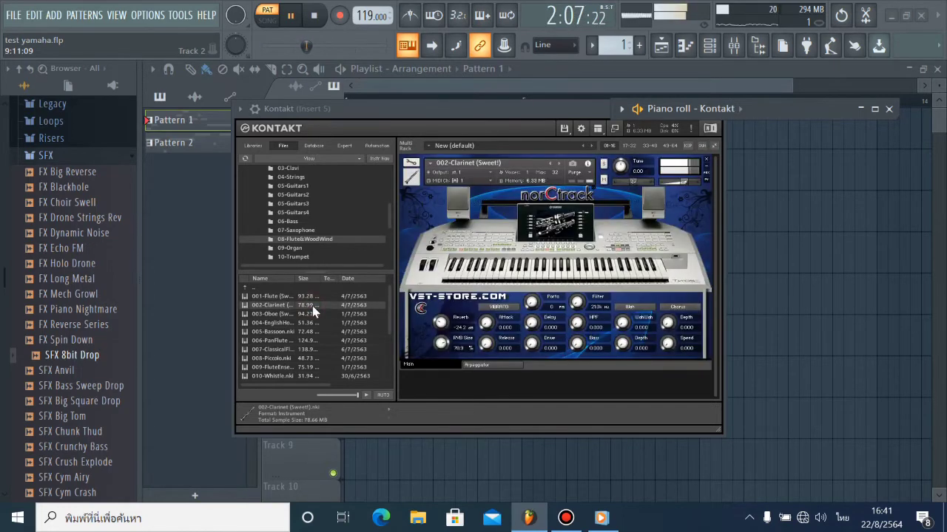
pyautogui.click(707, 159)
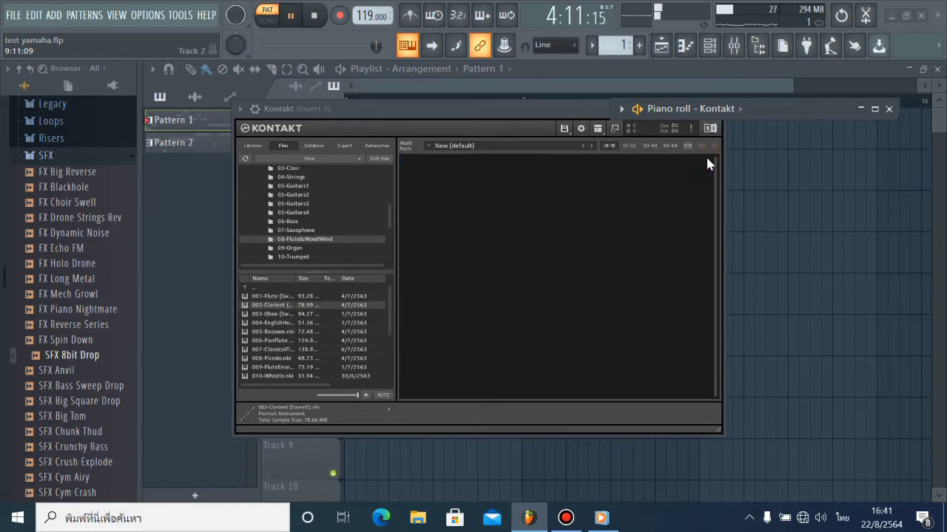
pyautogui.doubleClick(319, 313)
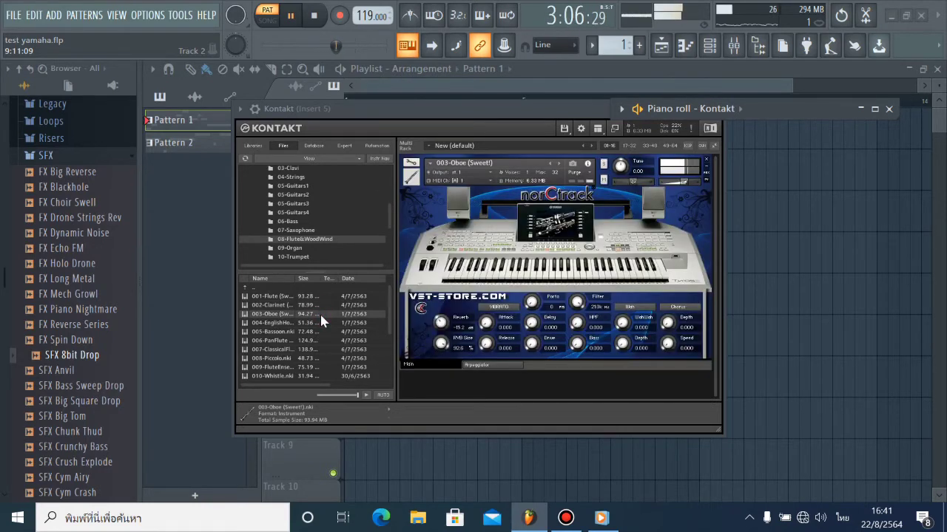
pyautogui.click(706, 160)
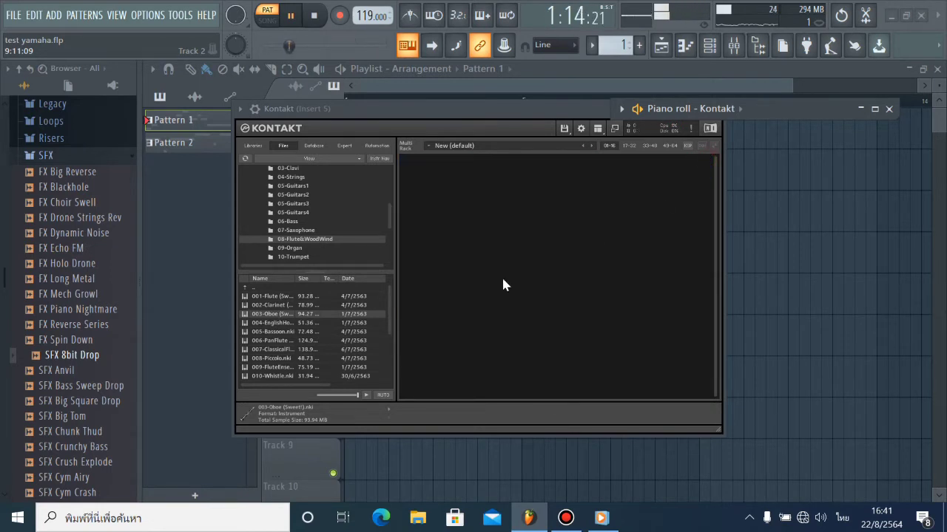
# - Audition 007-ClassicalFlute (Sweet!) and 008-Piccolo with the looping pattern, unloading each instrument
pyautogui.doubleClick(324, 350)
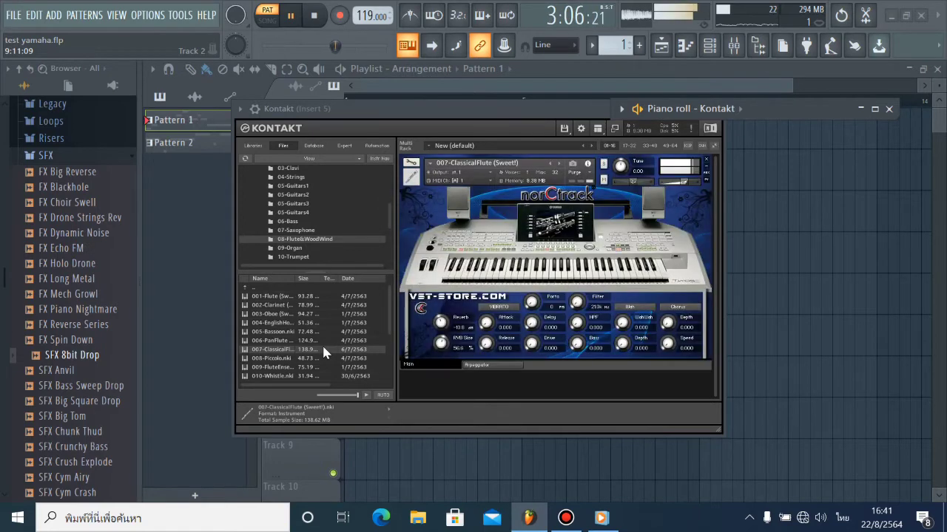
pyautogui.click(708, 161)
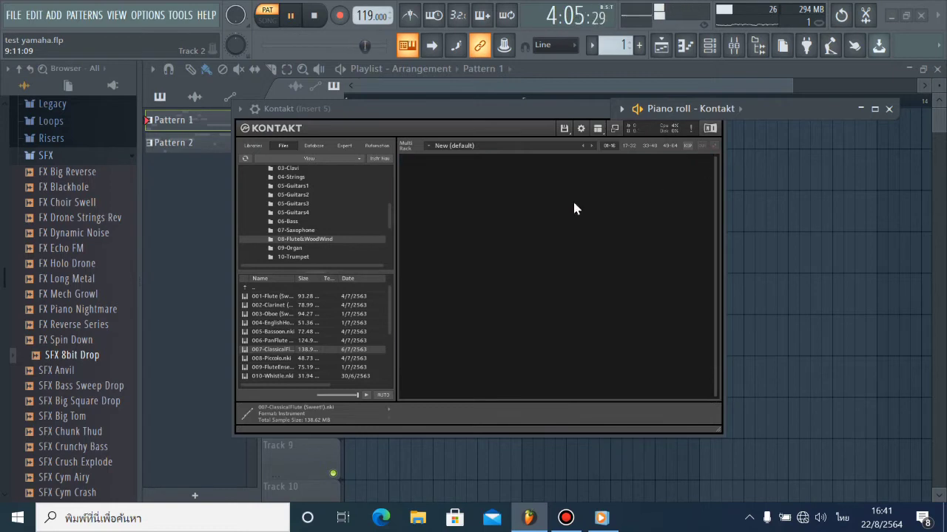
pyautogui.scroll(-1, 310, 315)
pyautogui.doubleClick(293, 350)
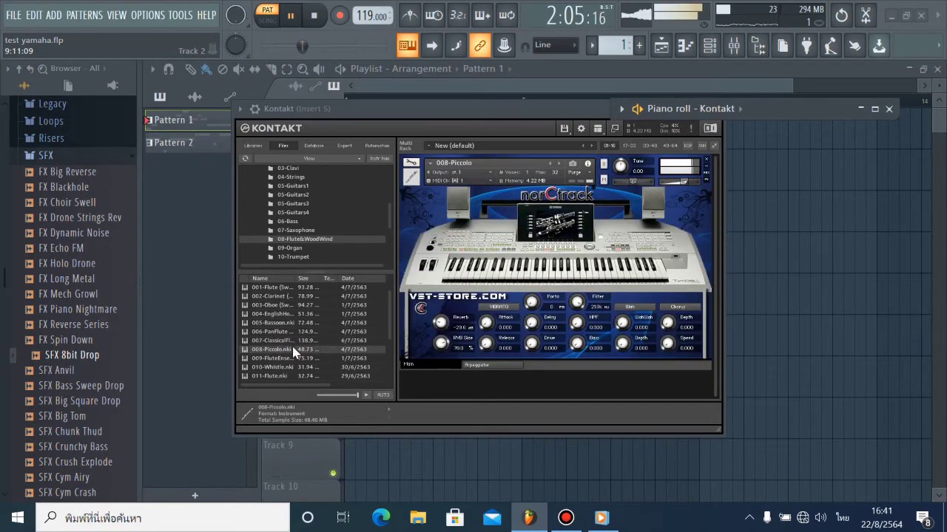
pyautogui.click(706, 163)
# - Audition 013-Oboe and 009-FluteEnsemble from the woodwind folder, unloading each one
pyautogui.scroll(-2, 295, 334)
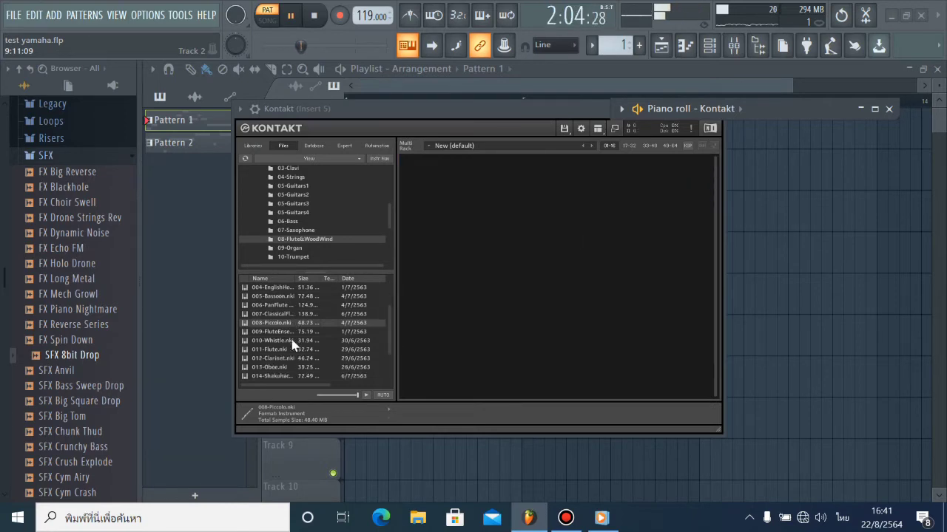
pyautogui.doubleClick(292, 340)
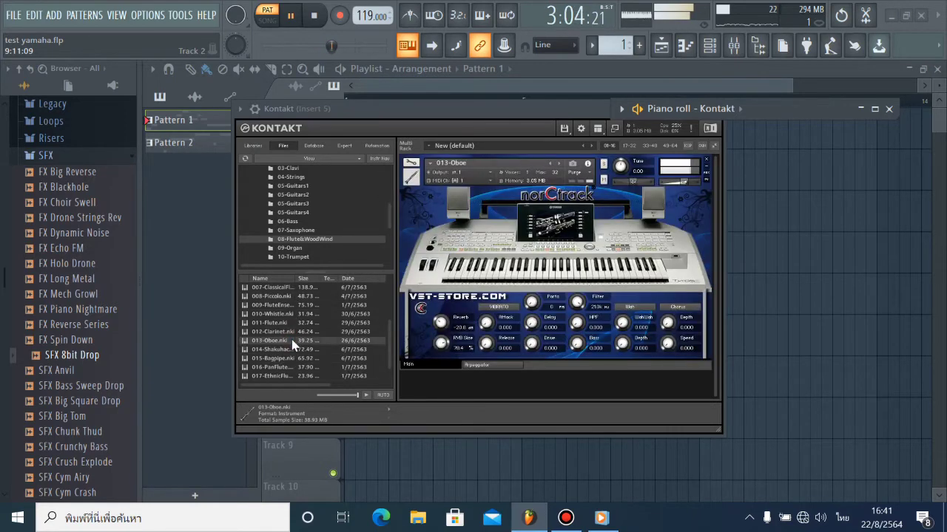
pyautogui.click(708, 159)
pyautogui.scroll(-1, 311, 352)
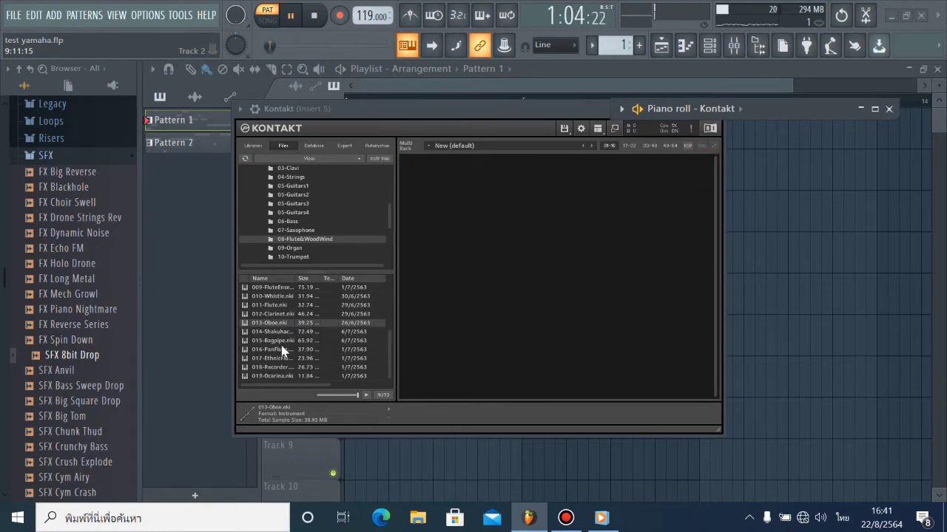
pyautogui.scroll(2, 293, 318)
pyautogui.doubleClick(293, 314)
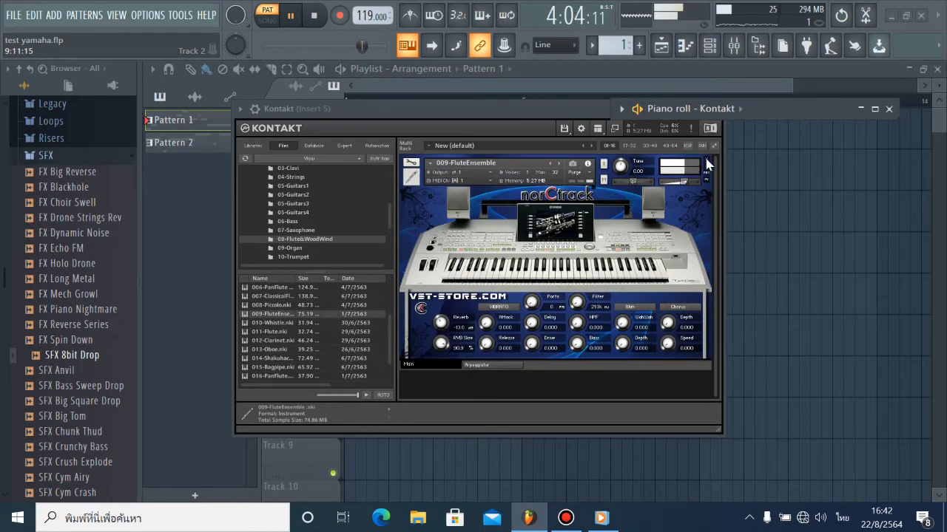
pyautogui.click(707, 164)
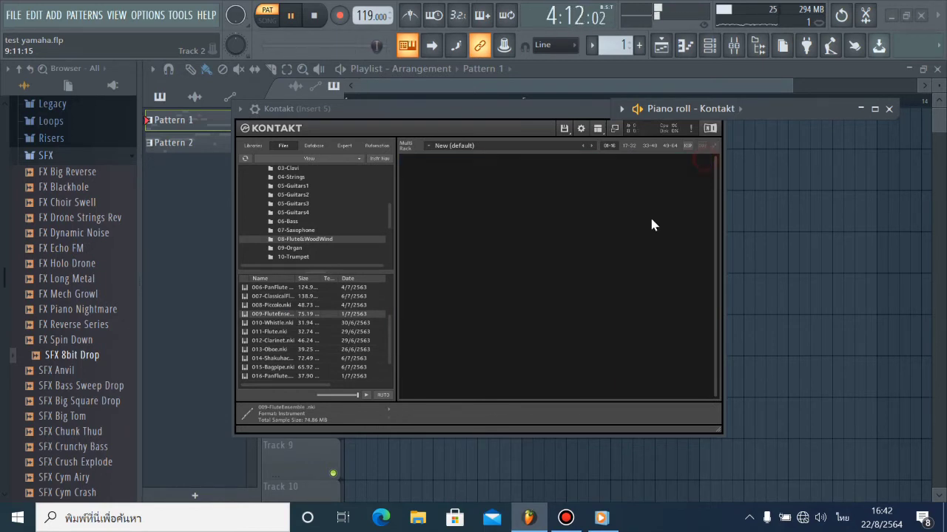
# - Audition 007-ClassicalFlute (Sweet!) once more, unload it and look through the remaining woodwinds
pyautogui.doubleClick(302, 297)
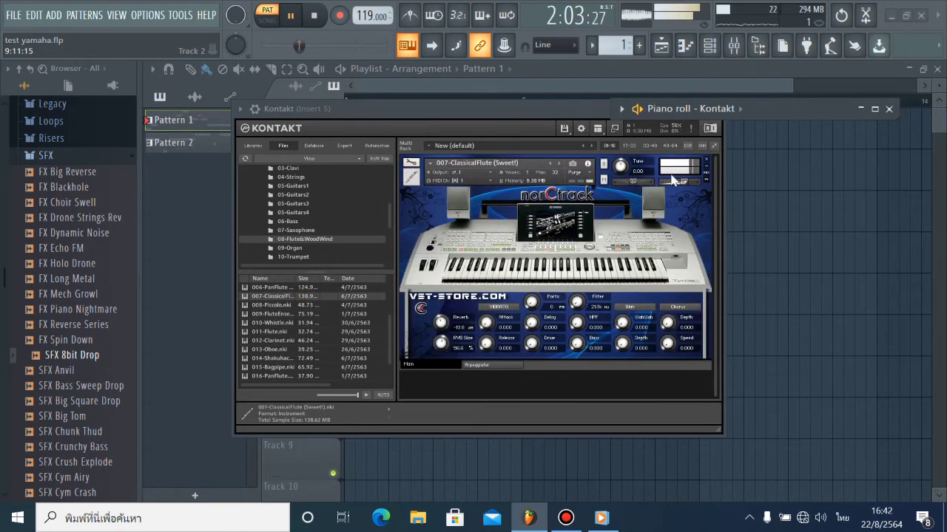
pyautogui.click(708, 160)
pyautogui.scroll(-1, 314, 345)
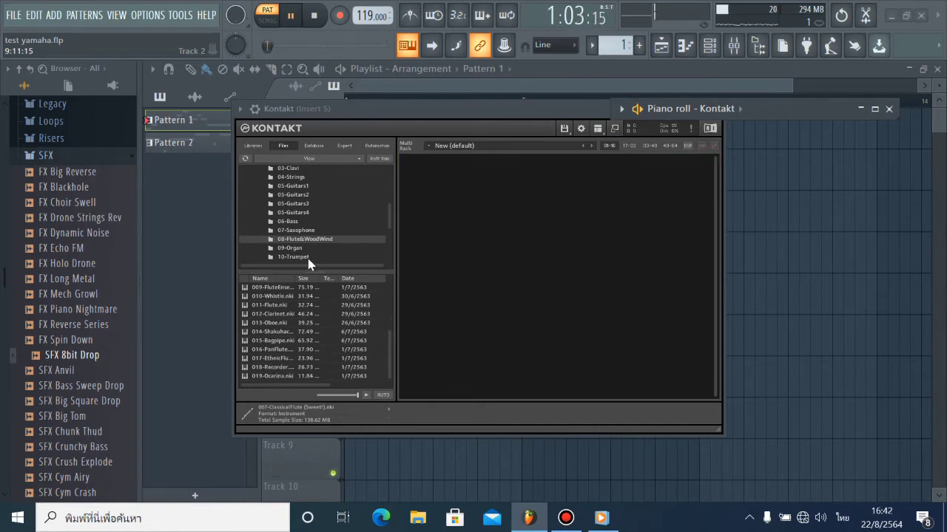
# - Open the 09-Organ folder, audition 002-CurvedBars (Cool!) and unload it
pyautogui.scroll(-1, 301, 246)
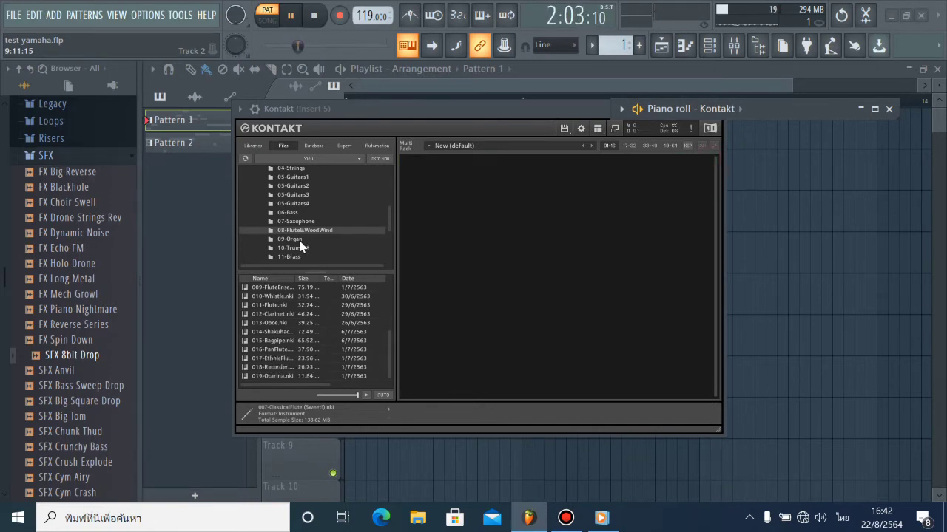
pyautogui.click(292, 240)
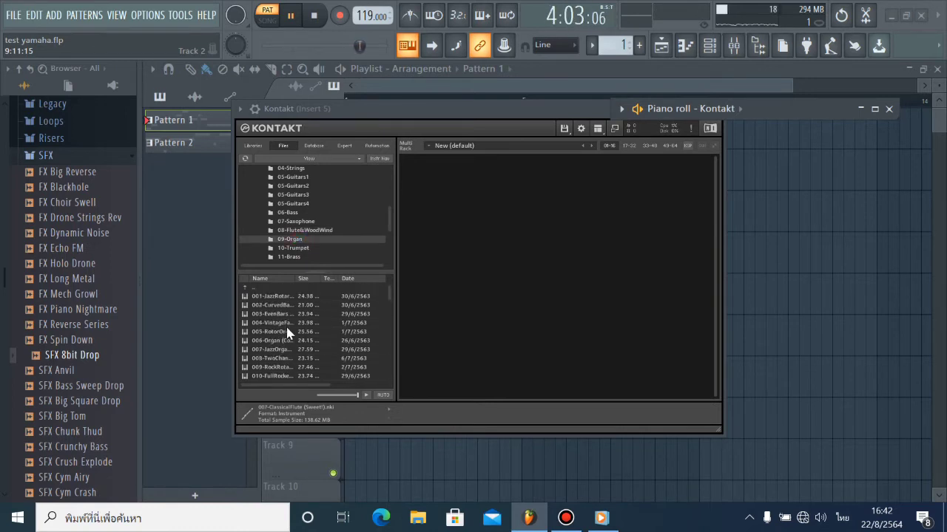
pyautogui.doubleClick(274, 305)
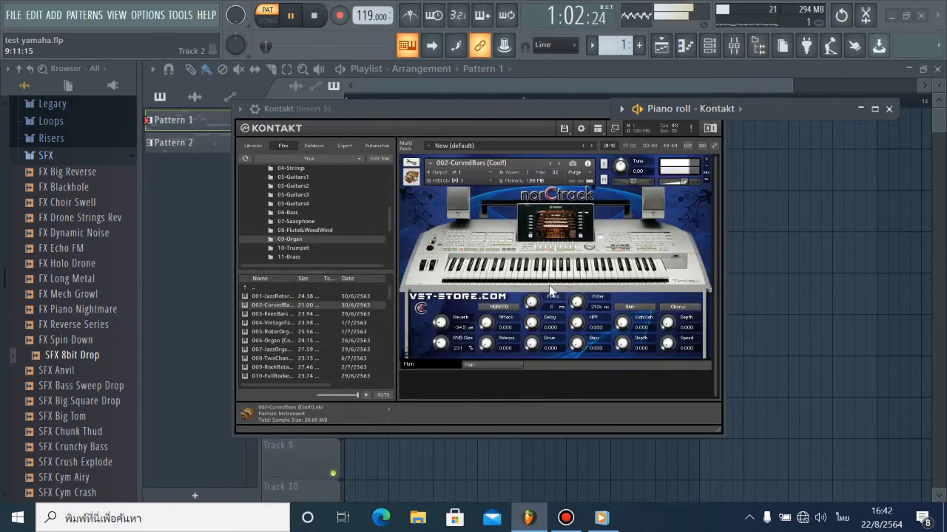
pyautogui.click(708, 162)
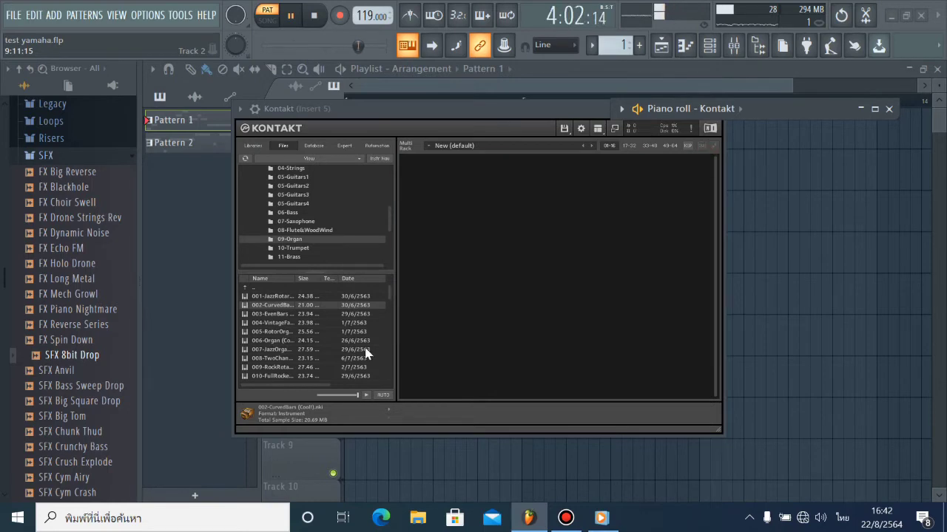
# - Audition the organs 010-FullRocker (Cool!) and 041-OrganAccomp1 in turn, unloading each from the rack
pyautogui.scroll(-1, 308, 354)
pyautogui.scroll(-3, 308, 353)
pyautogui.doubleClick(306, 341)
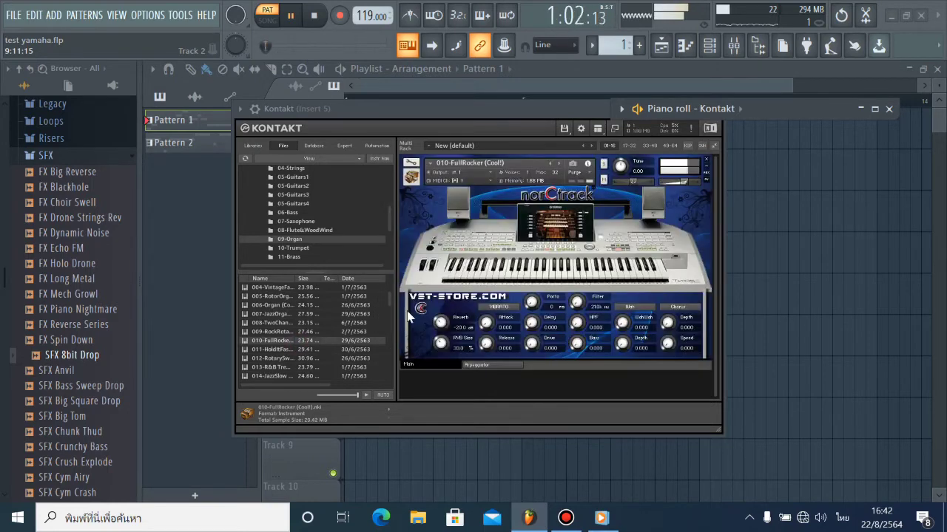
pyautogui.click(708, 163)
pyautogui.scroll(-8, 241, 358)
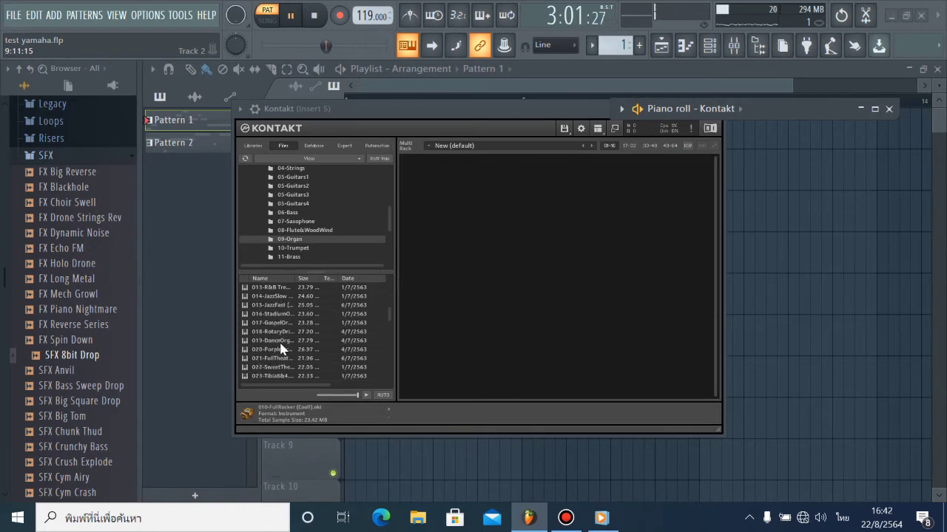
pyautogui.scroll(-2, 281, 349)
pyautogui.doubleClick(272, 340)
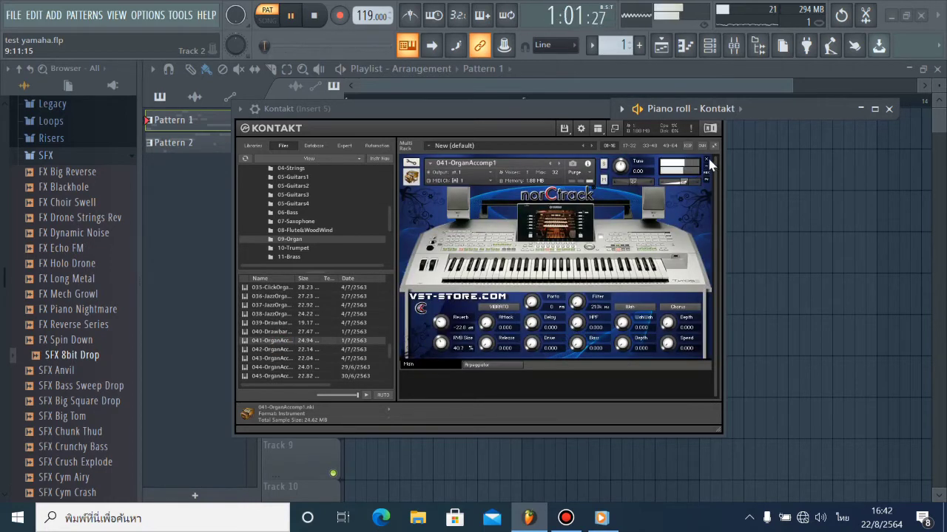
pyautogui.click(706, 159)
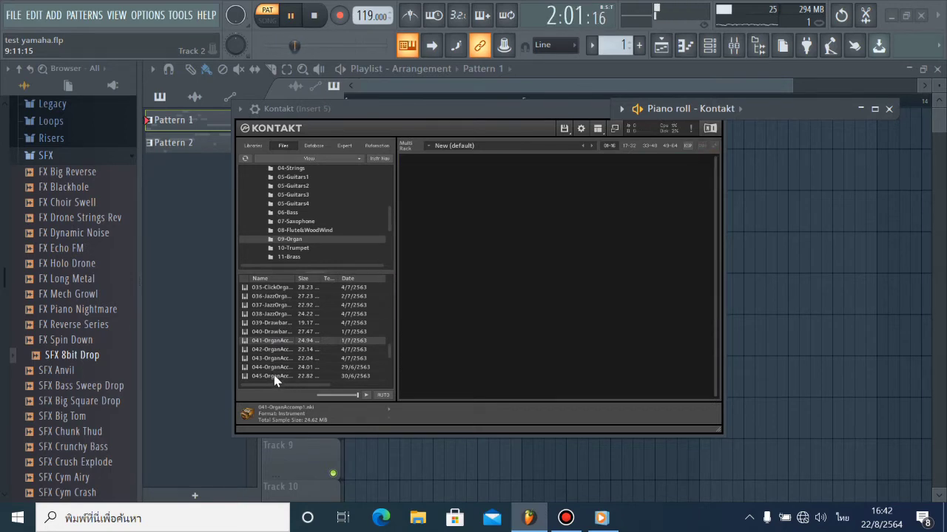
# - Audition 053-Vox 8 near the end of the 09-Organ folder and unload it
pyautogui.scroll(-4, 284, 362)
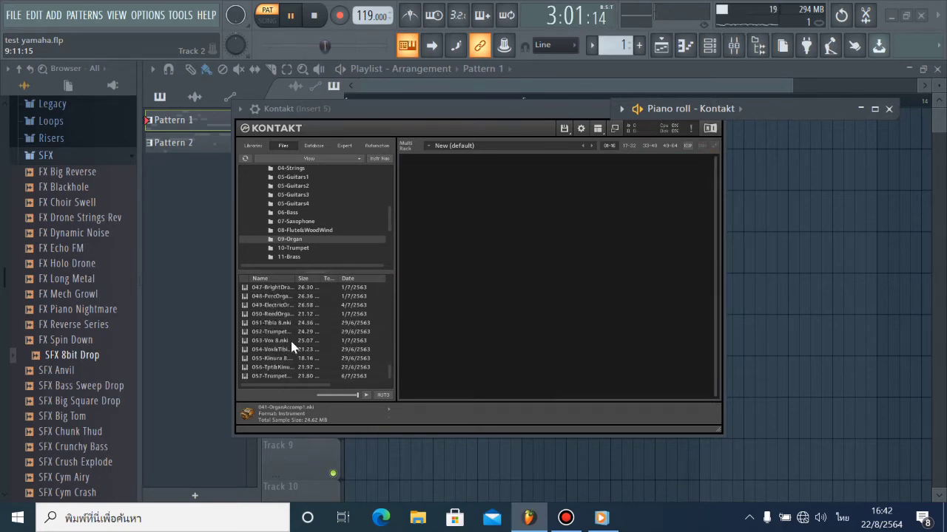
pyautogui.doubleClick(292, 341)
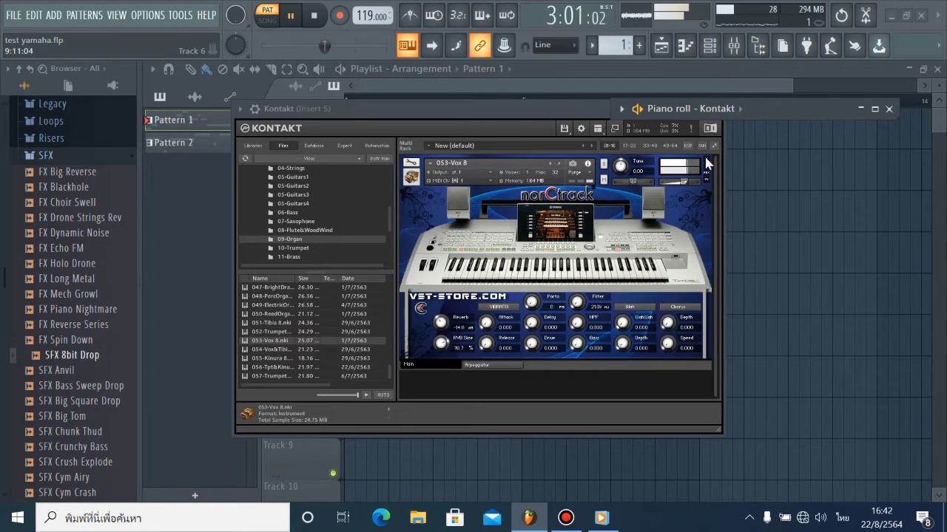
pyautogui.click(707, 162)
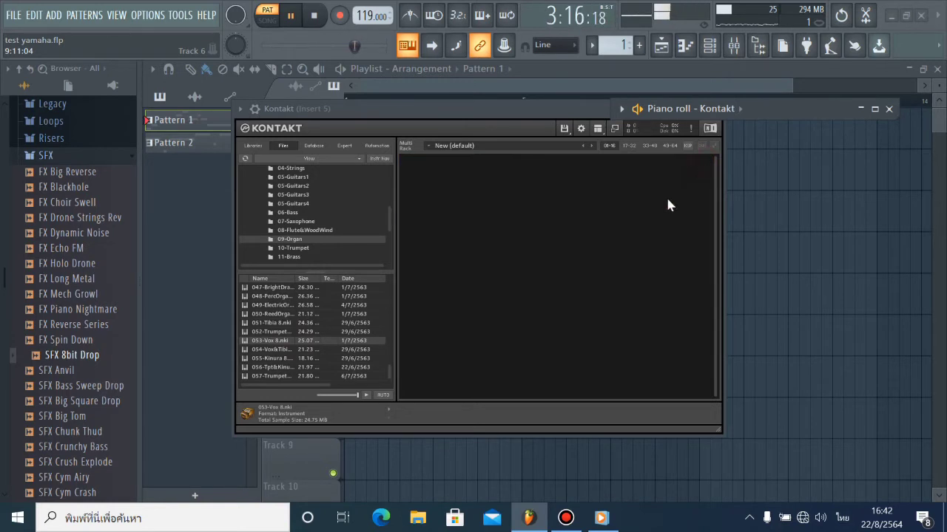
# - Open the 10-Trumpet folder, audition 001-Trumpet (S.Art!) and unload it
pyautogui.click(293, 248)
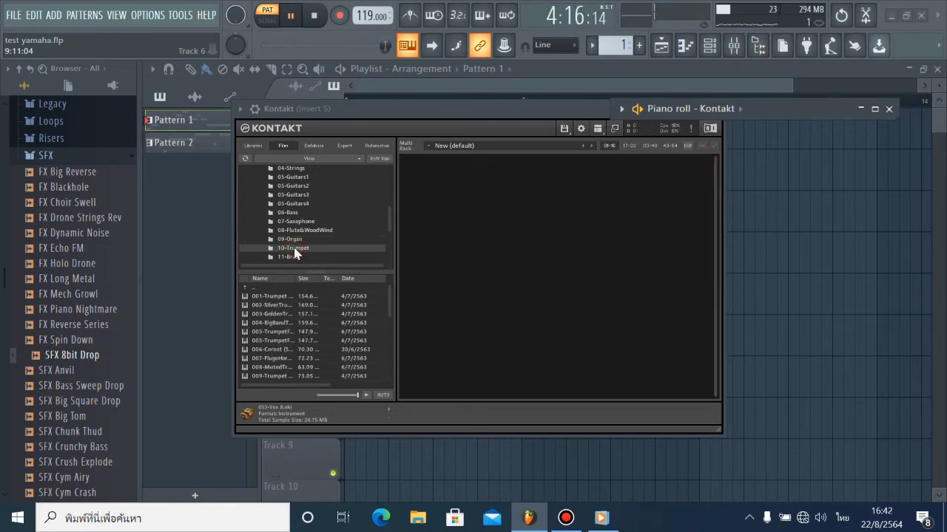
pyautogui.click(279, 297)
pyautogui.doubleClick(278, 299)
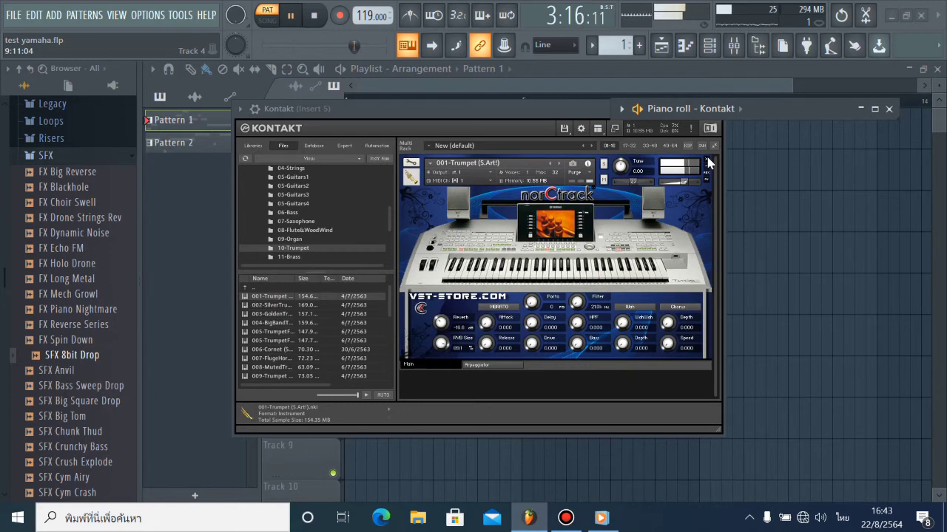
pyautogui.scroll(-3, 345, 222)
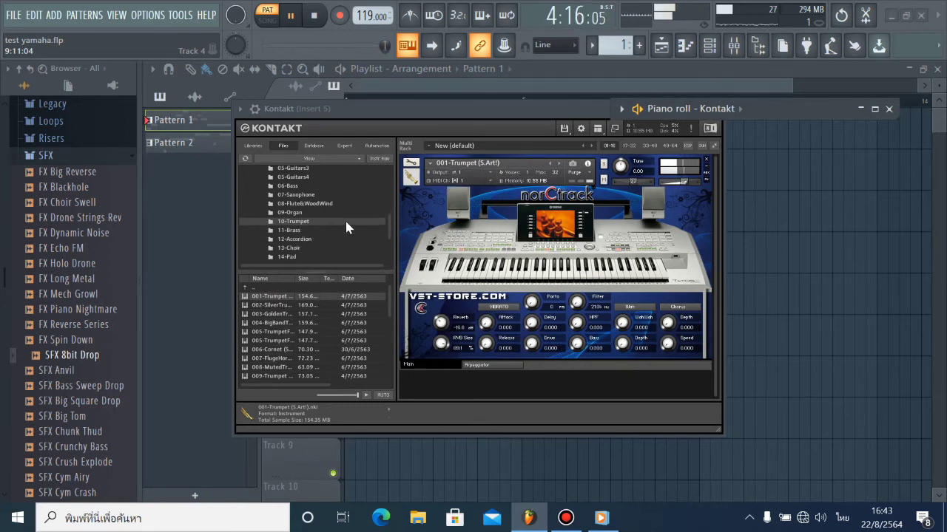
pyautogui.click(706, 160)
# - Audition 008-MutedTrumpet (Sweet!) while looking through the other trumpets, and unload it
pyautogui.scroll(-2, 328, 350)
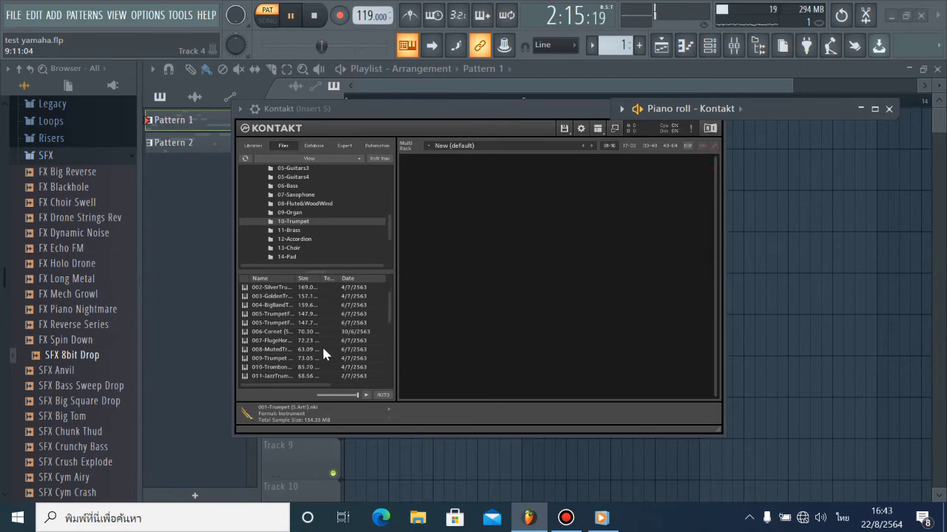
pyautogui.doubleClick(322, 349)
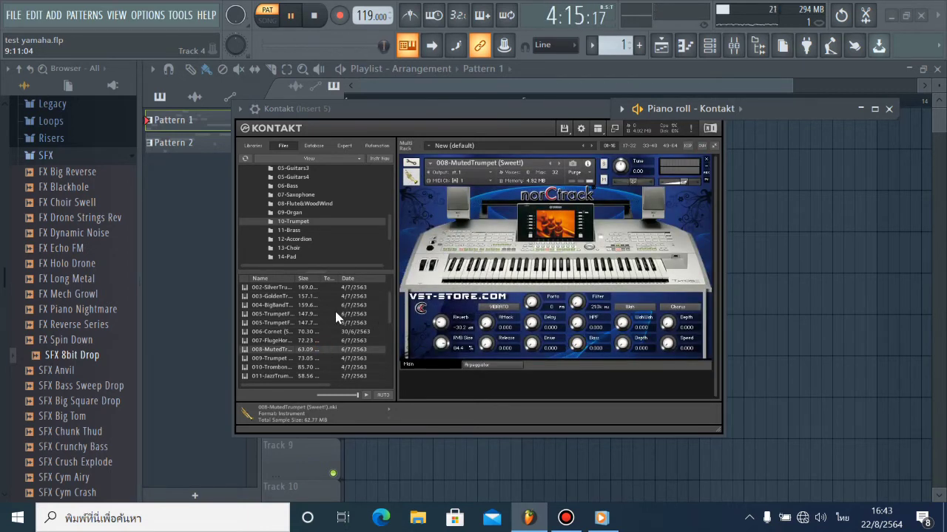
pyautogui.scroll(-3, 335, 318)
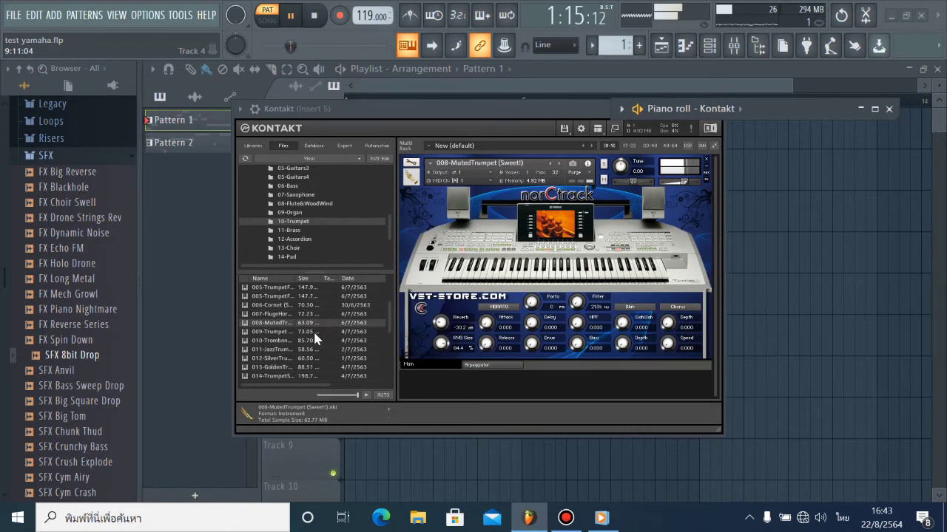
pyautogui.scroll(-3, 315, 333)
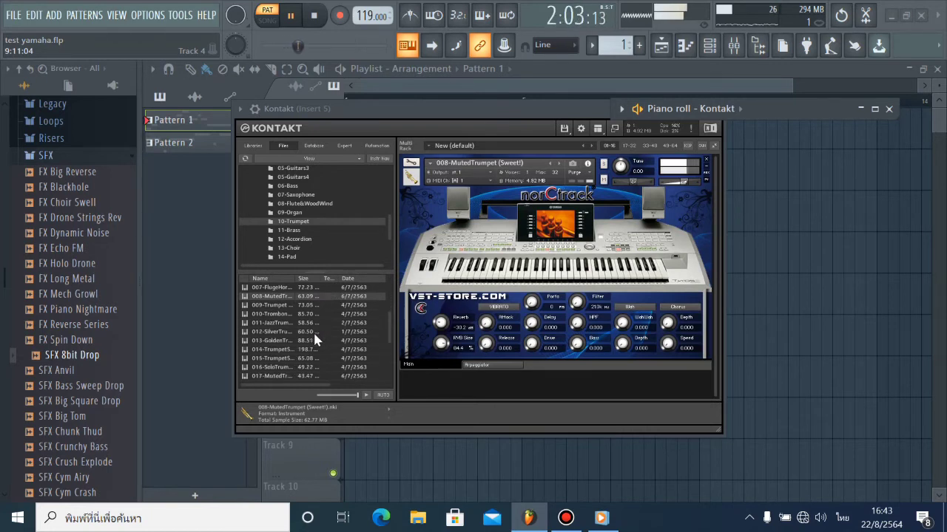
pyautogui.click(707, 162)
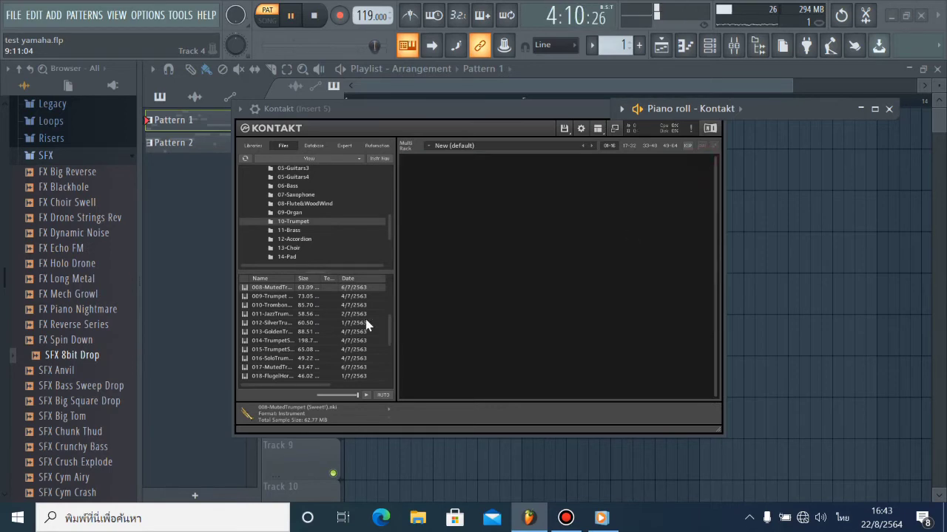
# - Audition 014-TrumpetShake 1 (S.Art!) while looking through the remaining trumpets, and unload it from the rack
pyautogui.doubleClick(308, 342)
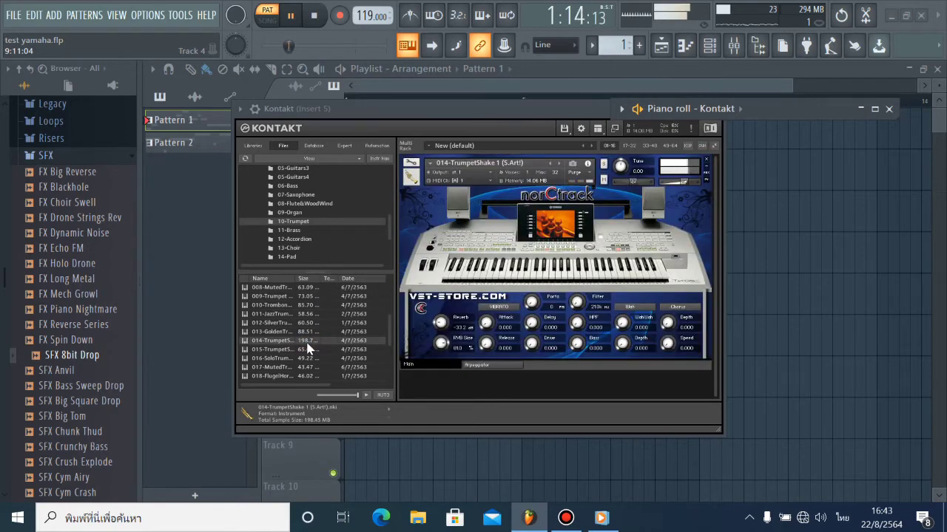
pyautogui.scroll(-2, 314, 323)
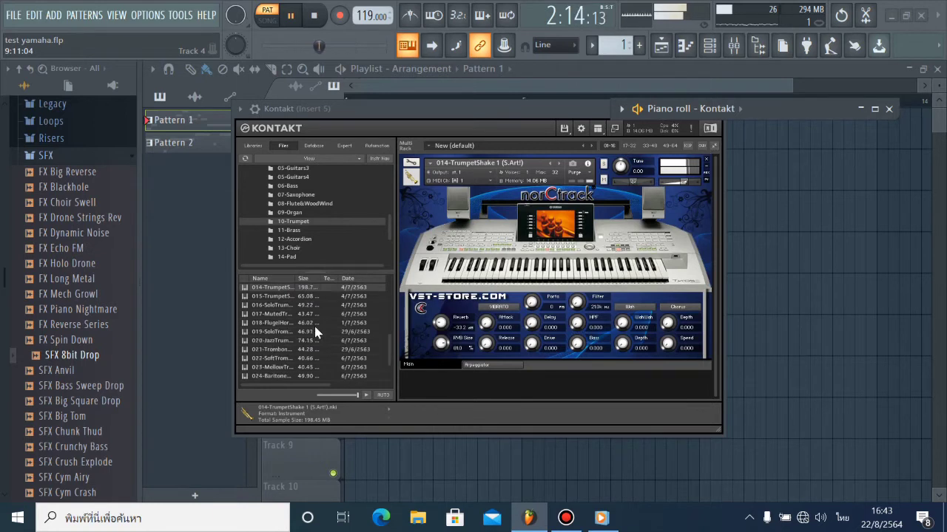
pyautogui.scroll(-1, 309, 342)
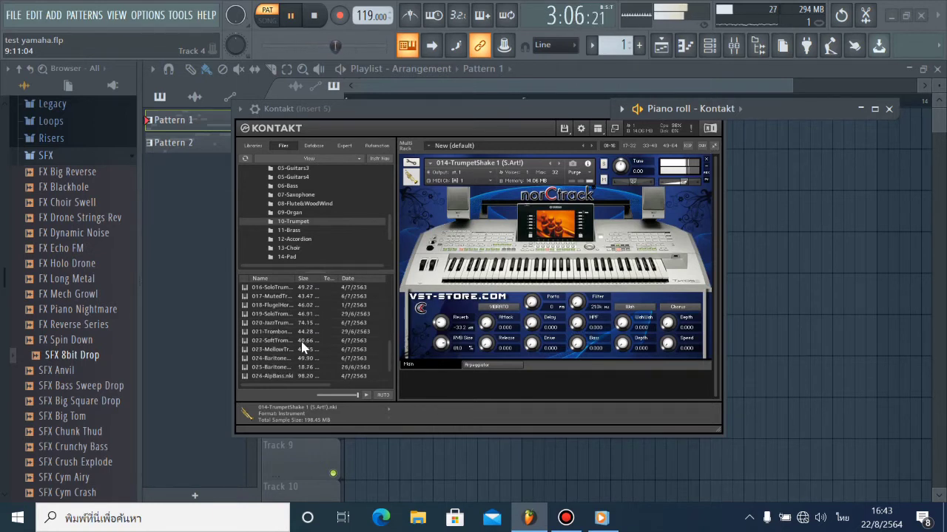
pyautogui.click(706, 161)
# - Audition 027-Tuba near the end of the 10-Trumpet folder and unload it
pyautogui.scroll(-1, 318, 384)
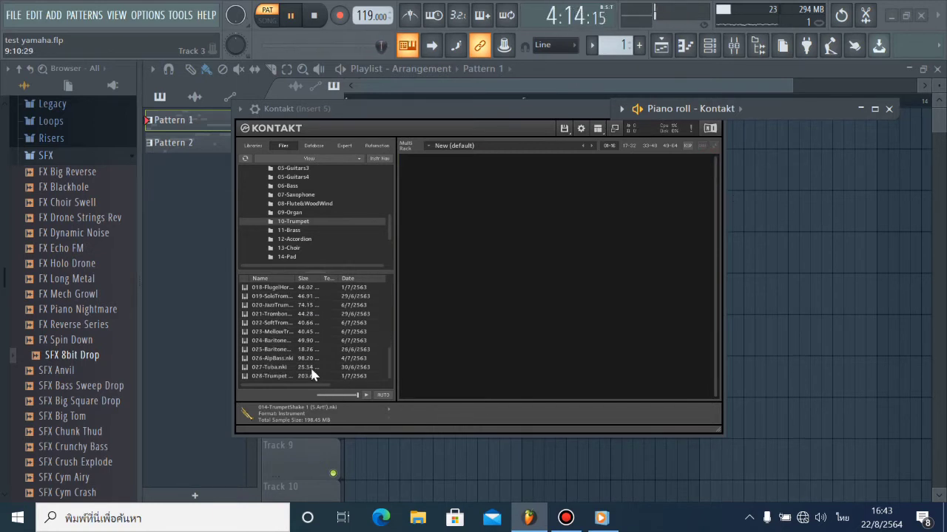
pyautogui.click(310, 368)
pyautogui.doubleClick(310, 368)
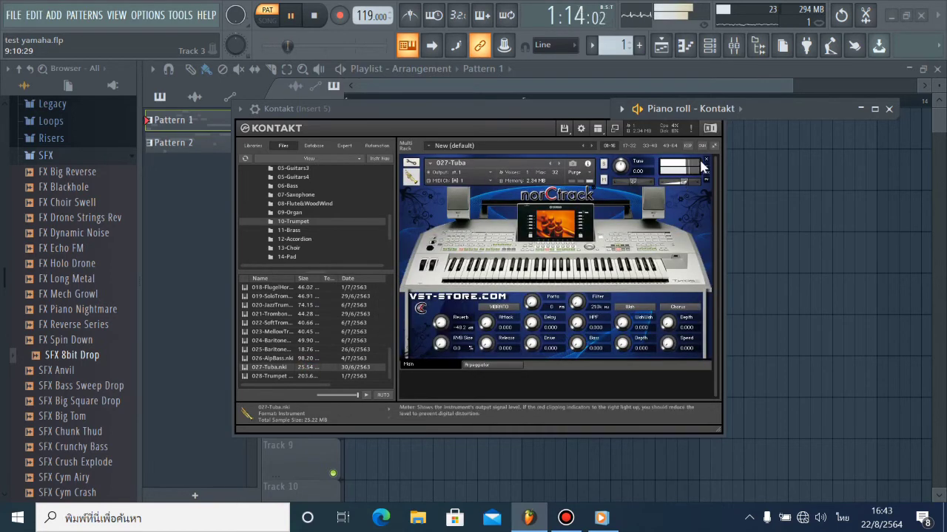
pyautogui.click(707, 161)
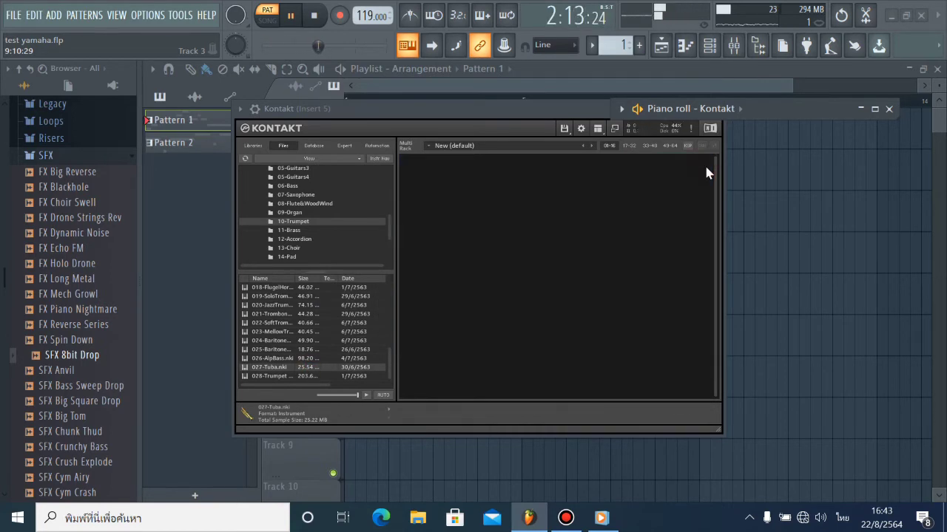
# - Open the 11-Brass folder and audition 001-BigBandBrass (S.Art!) and 005-AccentBrass (Live!) in turn, unloading each
pyautogui.click(296, 231)
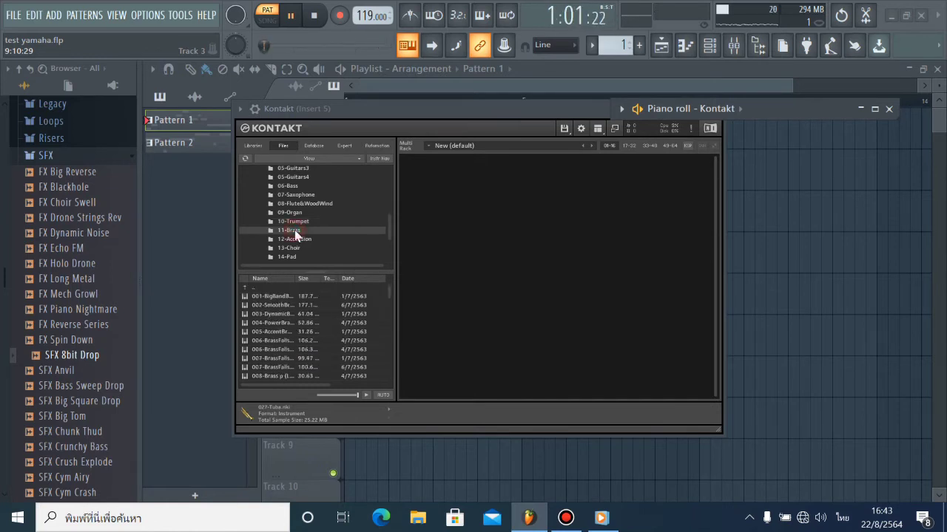
pyautogui.doubleClick(275, 297)
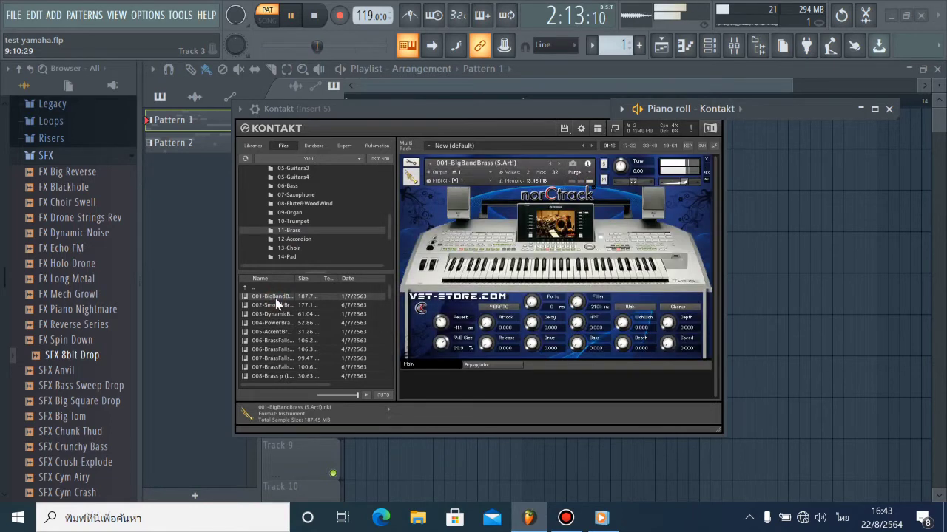
pyautogui.click(706, 160)
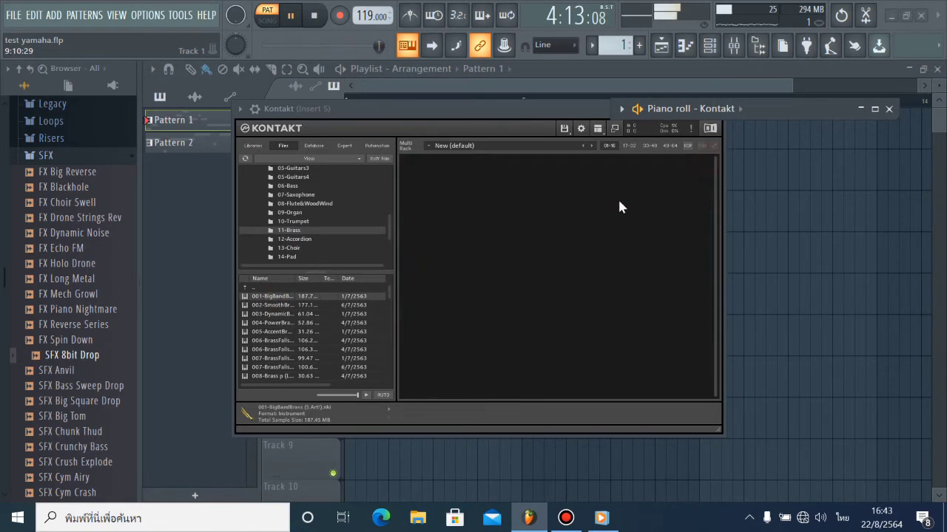
pyautogui.doubleClick(289, 331)
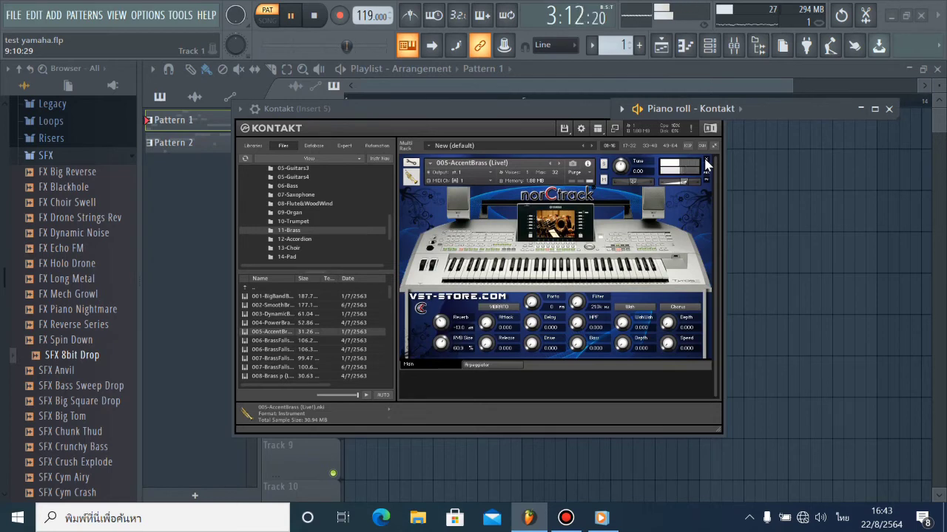
pyautogui.click(706, 165)
# - Audition 017-BrassShake 2 (S.Art!) from the 11-Brass folder and unload it
pyautogui.scroll(-2, 344, 360)
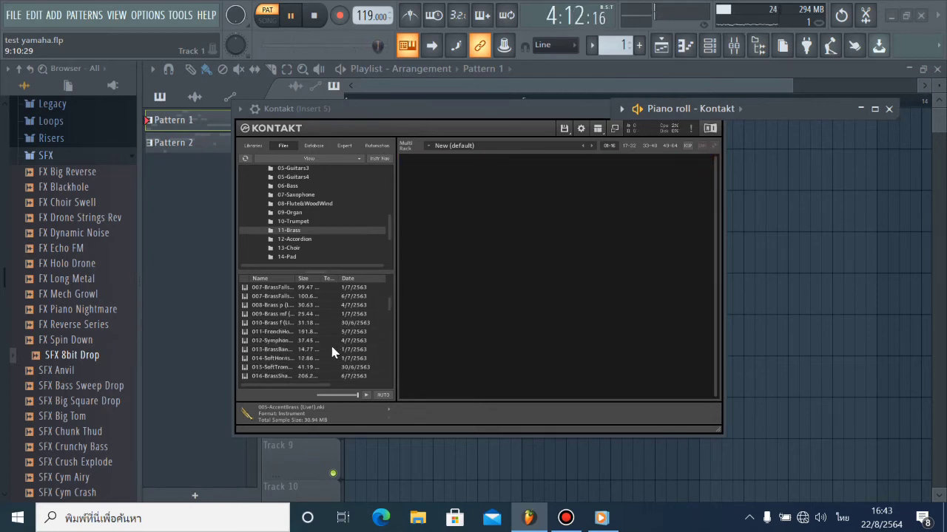
pyautogui.scroll(-1, 330, 348)
pyautogui.doubleClick(328, 341)
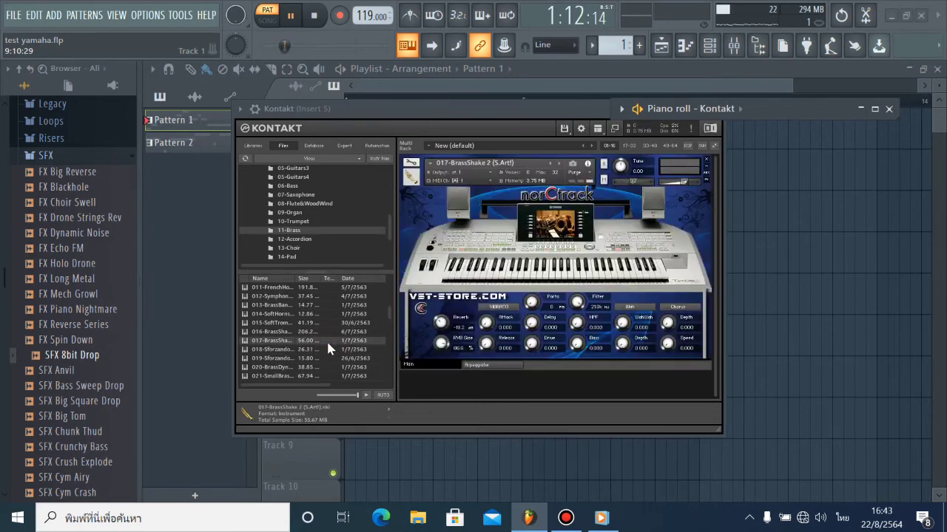
pyautogui.click(706, 162)
# - Audition 055-TechnoBrass near the end of the 11-Brass folder and unload it
pyautogui.scroll(-10, 355, 324)
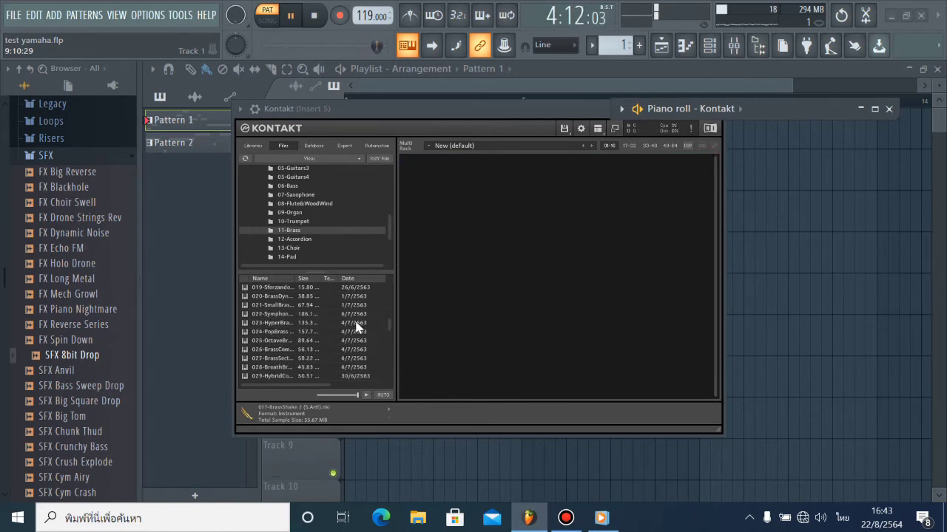
pyautogui.scroll(-2, 337, 334)
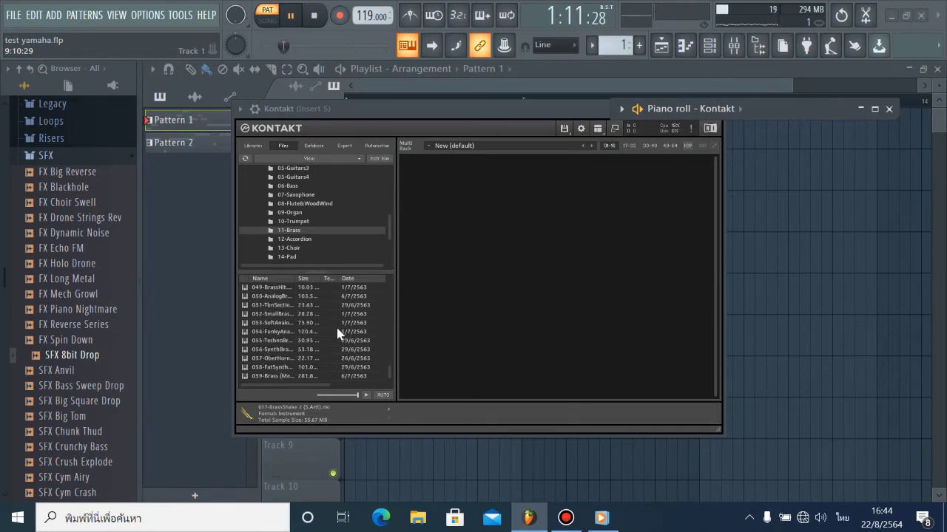
pyautogui.doubleClick(272, 340)
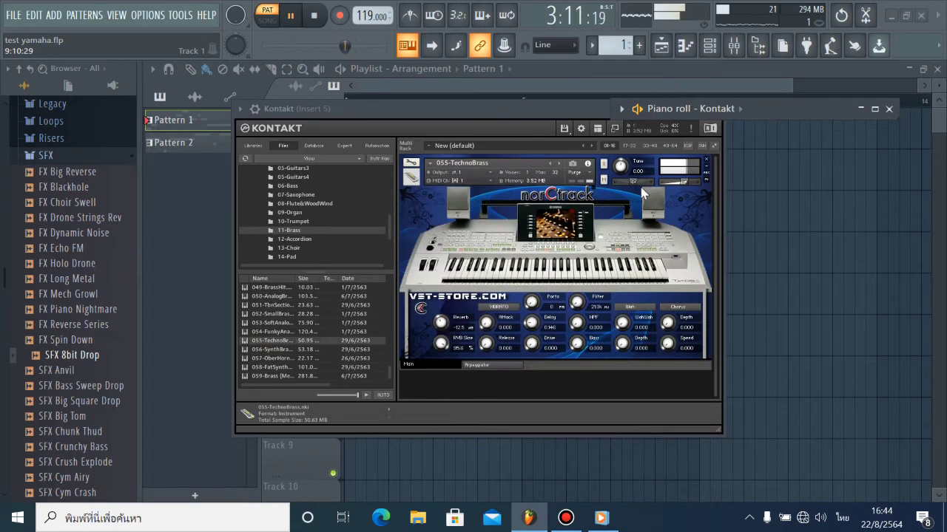
pyautogui.click(705, 159)
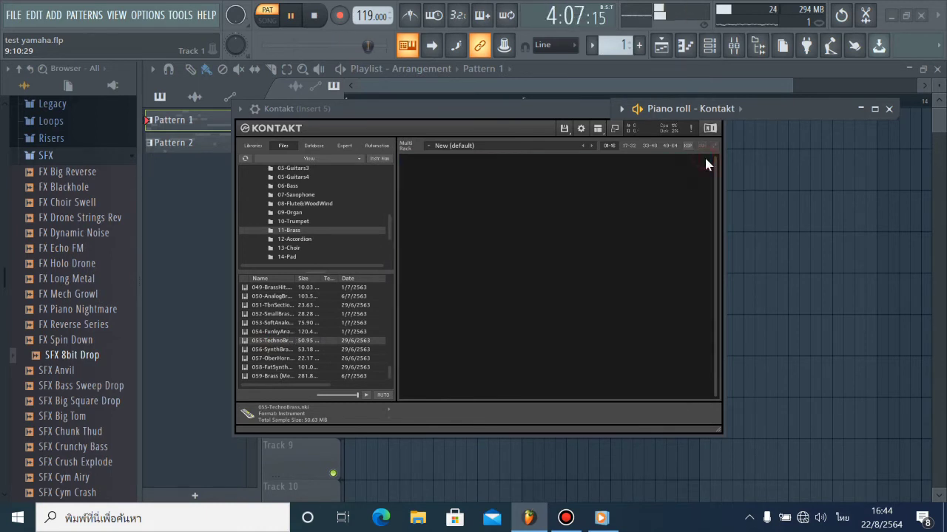
# - Open the 12-Accordion folder and audition 001-FrenchMusette and 003-JazzAccordion in turn, unloading each
pyautogui.click(290, 241)
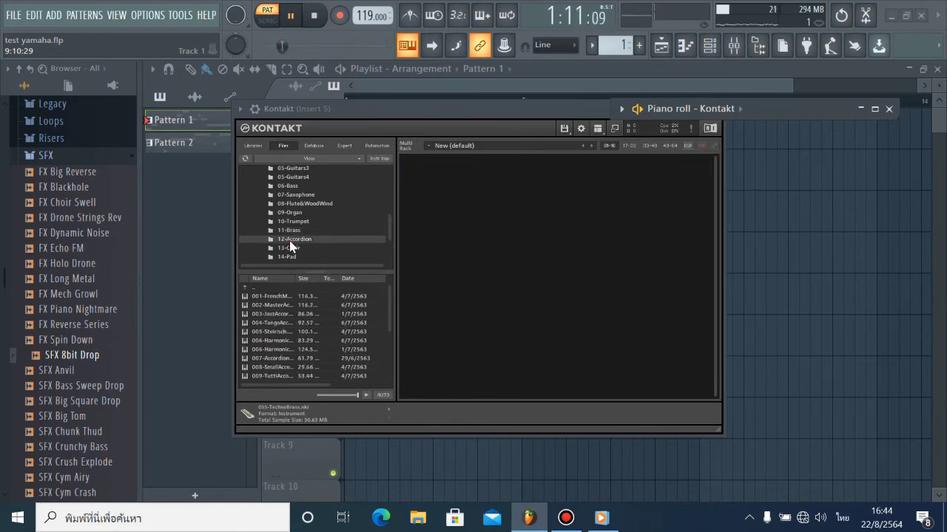
pyautogui.doubleClick(288, 296)
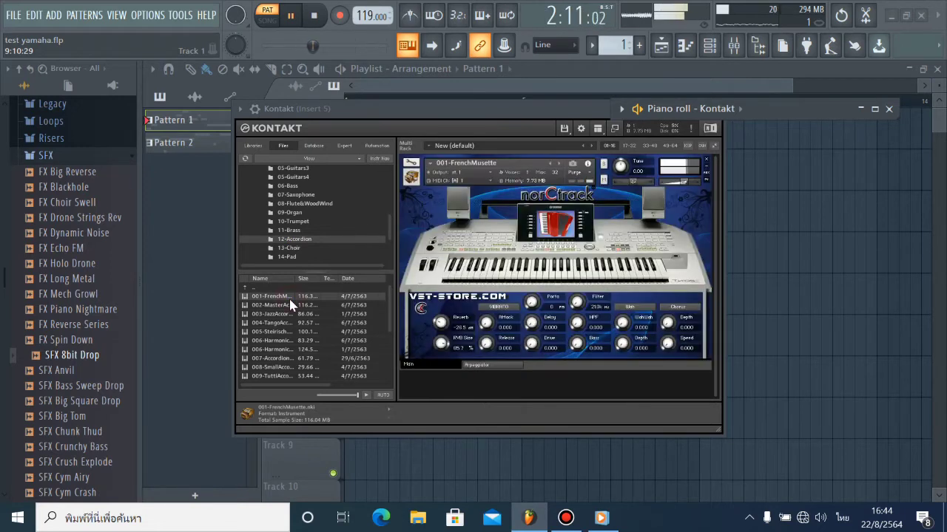
pyautogui.click(707, 162)
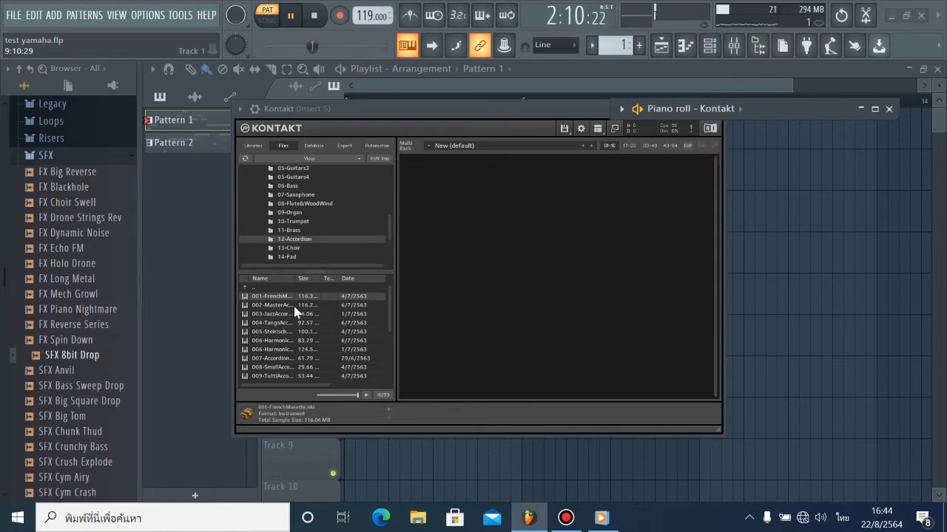
pyautogui.doubleClick(308, 314)
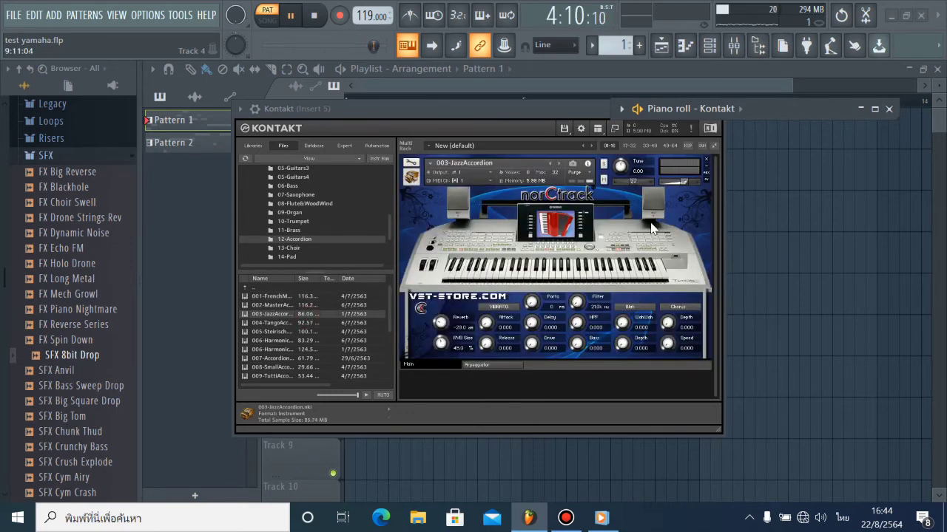
pyautogui.click(706, 161)
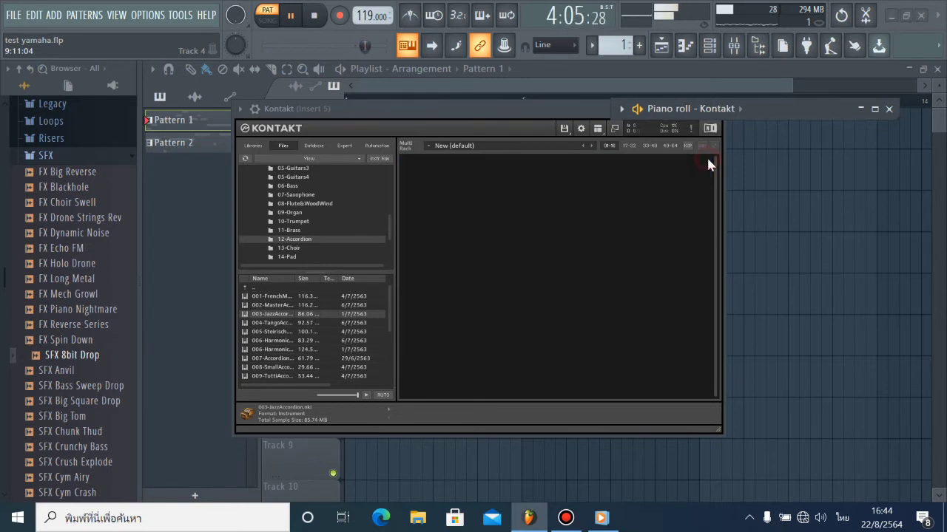
# - Audition 010-Musette from the 12-Accordion folder and unload it
pyautogui.scroll(-1, 352, 352)
pyautogui.doubleClick(352, 349)
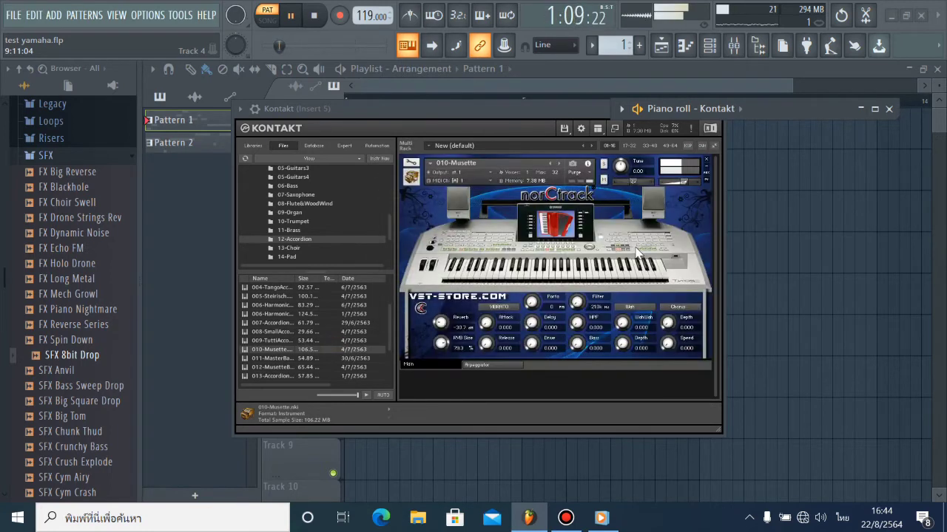
pyautogui.click(705, 158)
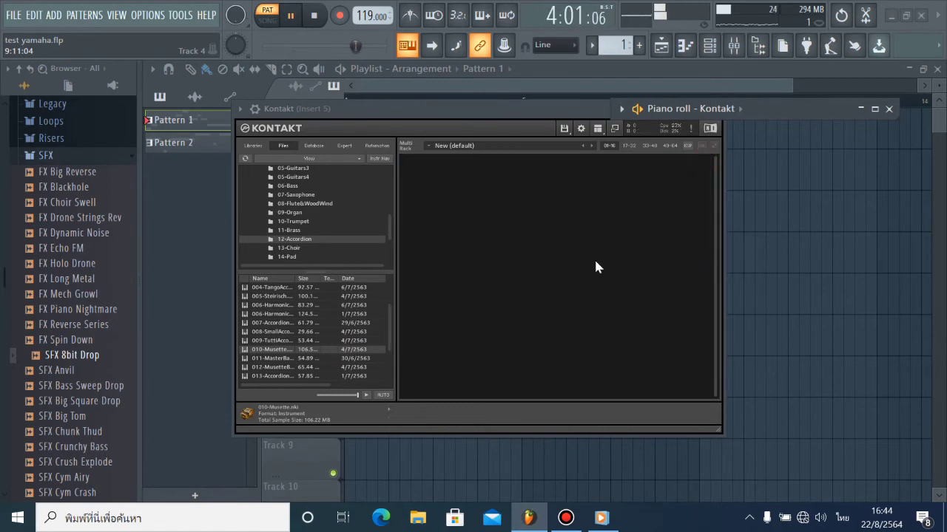
# - Open the 13-Choir folder and audition 001-GospelVoices (Live!) and 002-Humming (Live!) in turn, unloading each
pyautogui.click(301, 249)
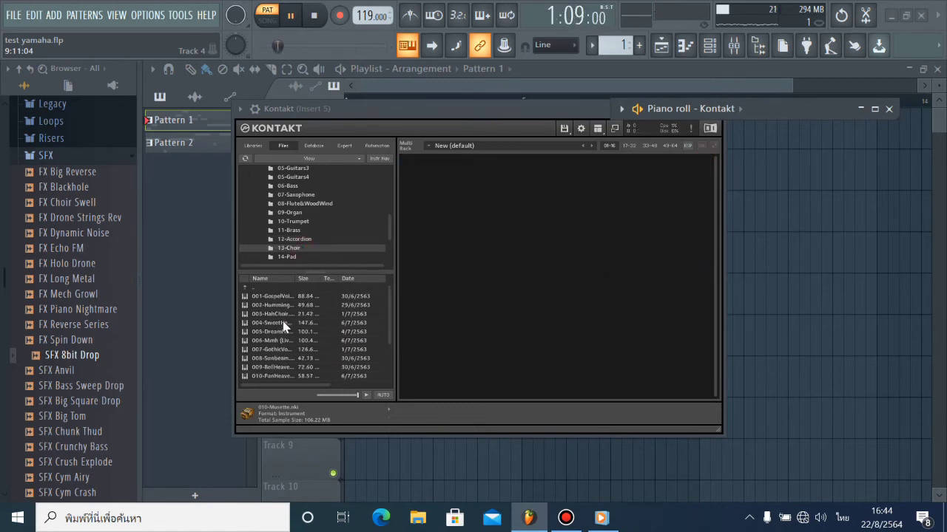
pyautogui.doubleClick(290, 297)
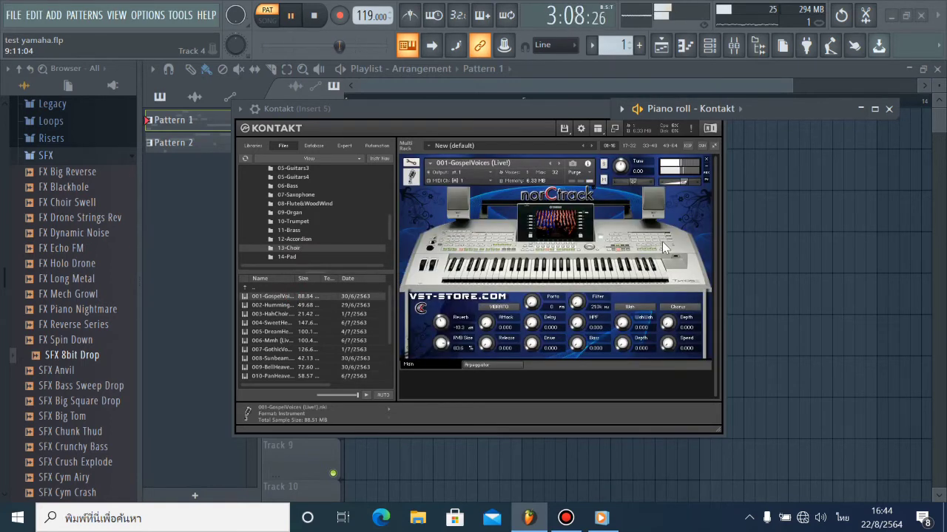
pyautogui.click(705, 161)
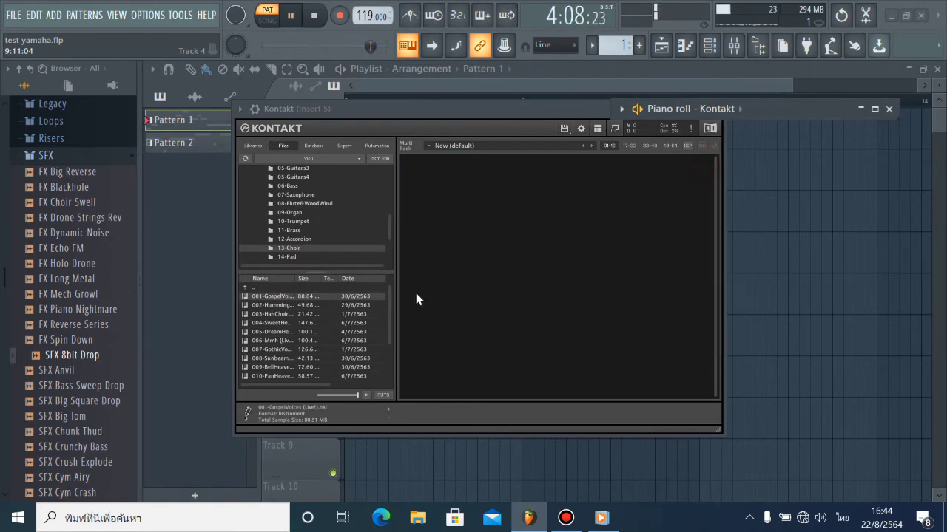
pyautogui.click(343, 306)
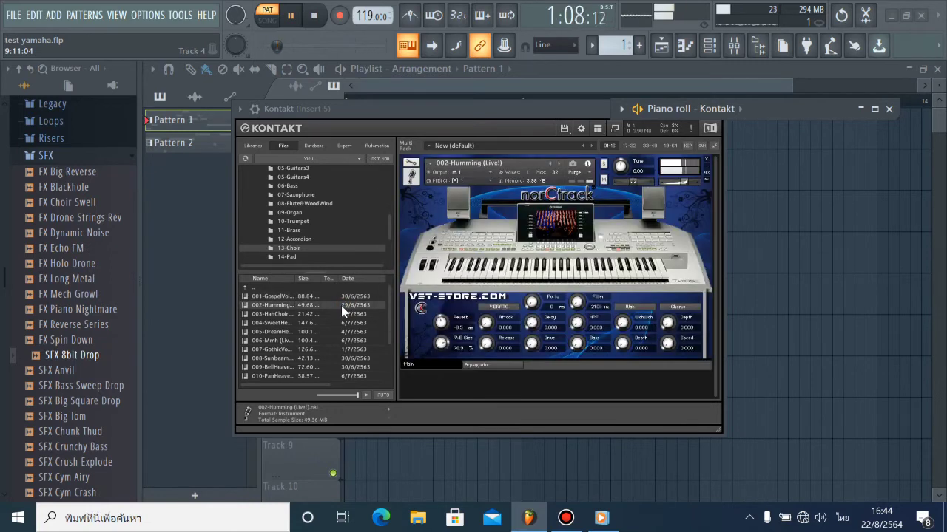
pyautogui.click(707, 159)
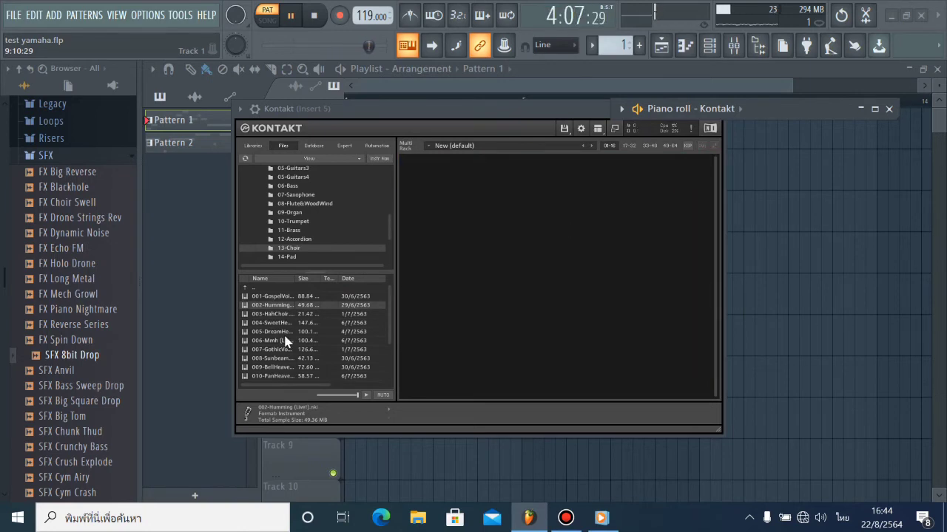
# - Audition the choirs 003-HahChoir and 005-DreamHeaven in turn, unloading each from the rack
pyautogui.doubleClick(284, 314)
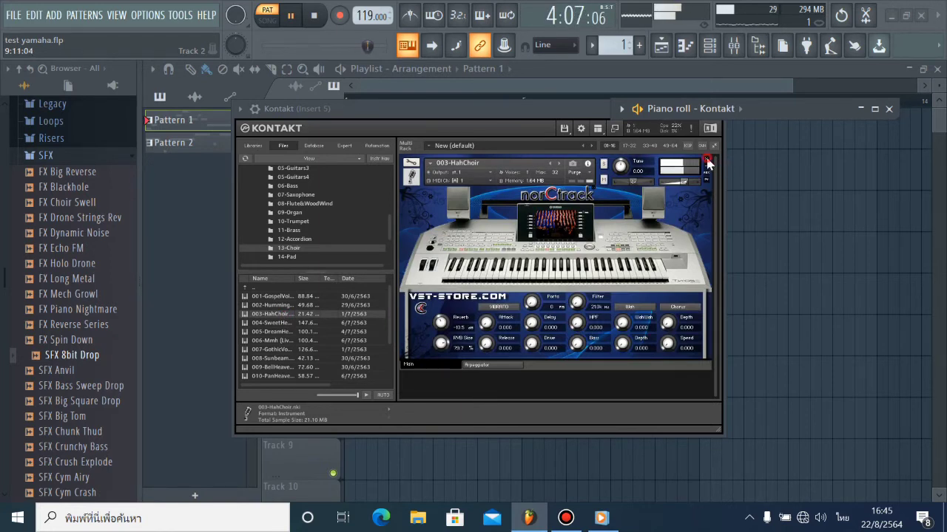
pyautogui.click(707, 159)
pyautogui.doubleClick(280, 332)
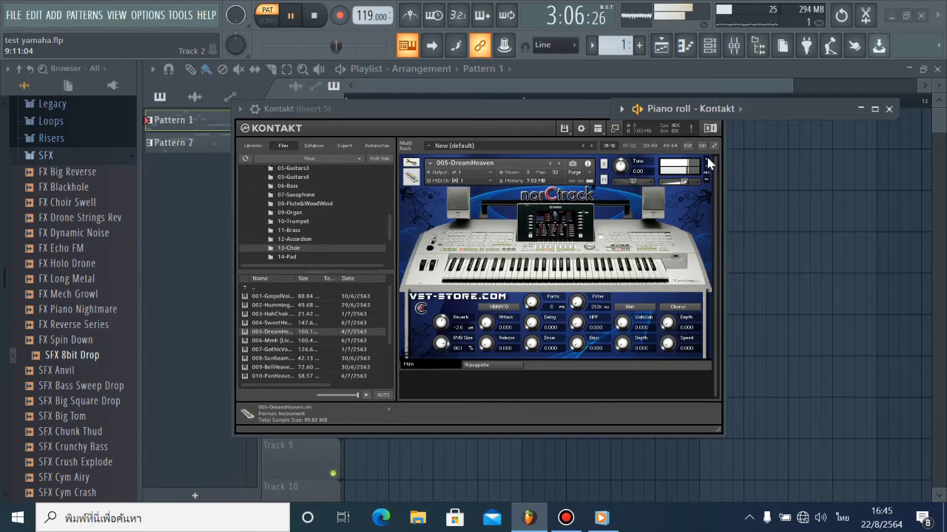
pyautogui.click(707, 161)
# - Audition 012-Choir from the lower part of the 13-Choir folder and unload it
pyautogui.scroll(-2, 313, 363)
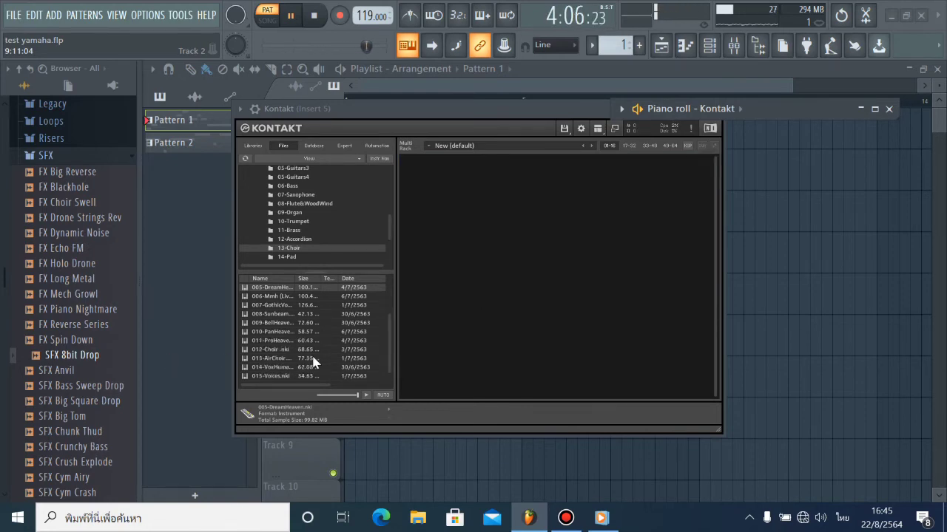
pyautogui.doubleClick(293, 349)
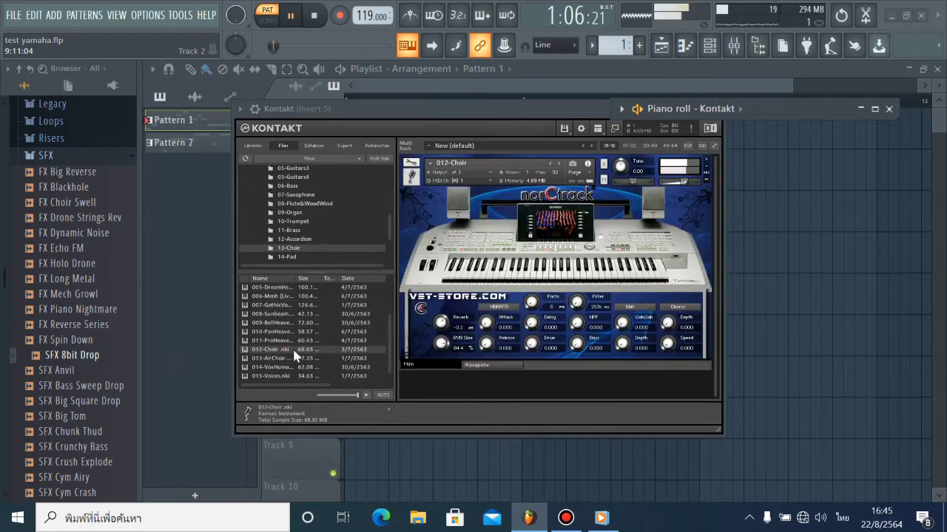
pyautogui.click(707, 161)
# - Open the 14-Pad folder and audition 001-MagicBell (S.Art!) and 006-PopPad in turn, unloading each from the rack
pyautogui.scroll(-4, 308, 255)
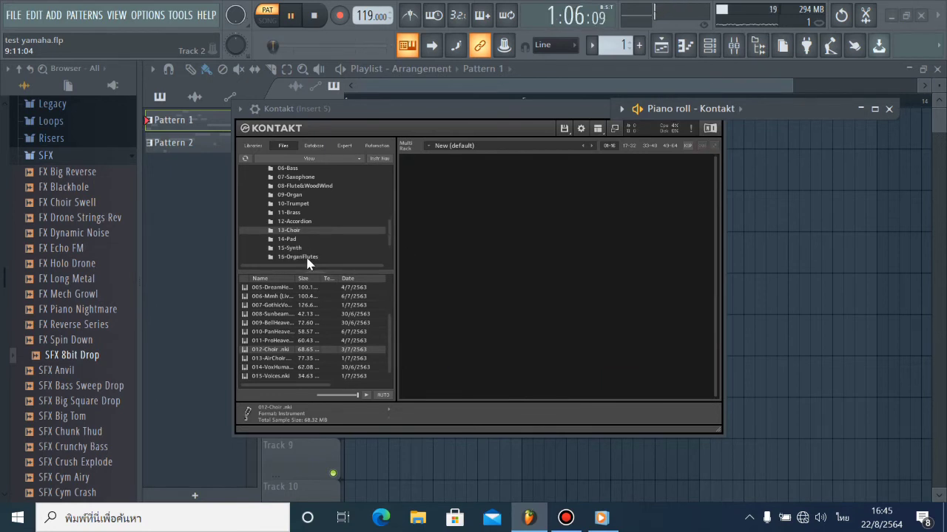
pyautogui.click(292, 222)
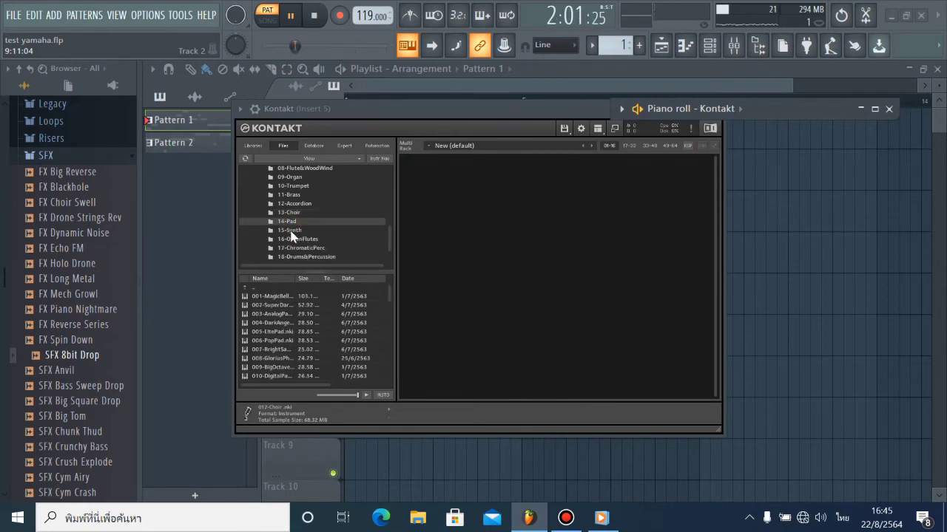
pyautogui.doubleClick(283, 297)
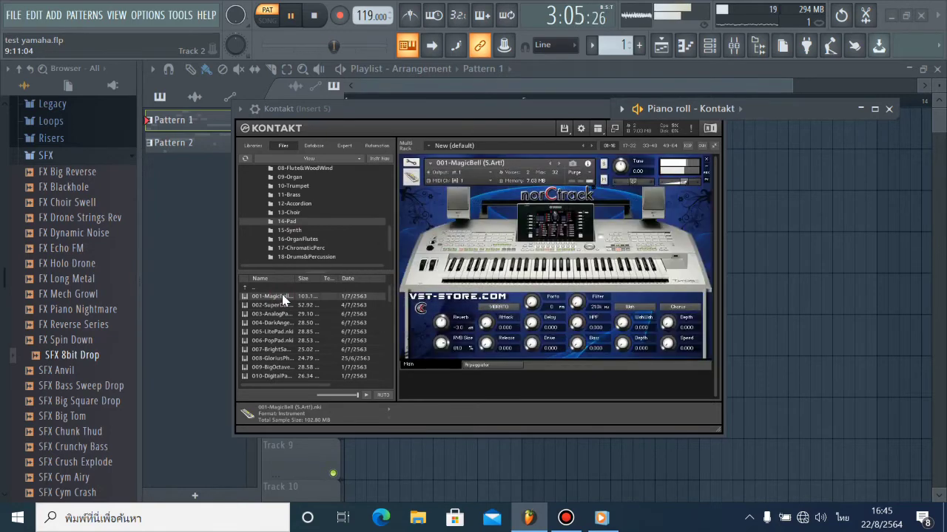
pyautogui.click(707, 159)
pyautogui.click(291, 341)
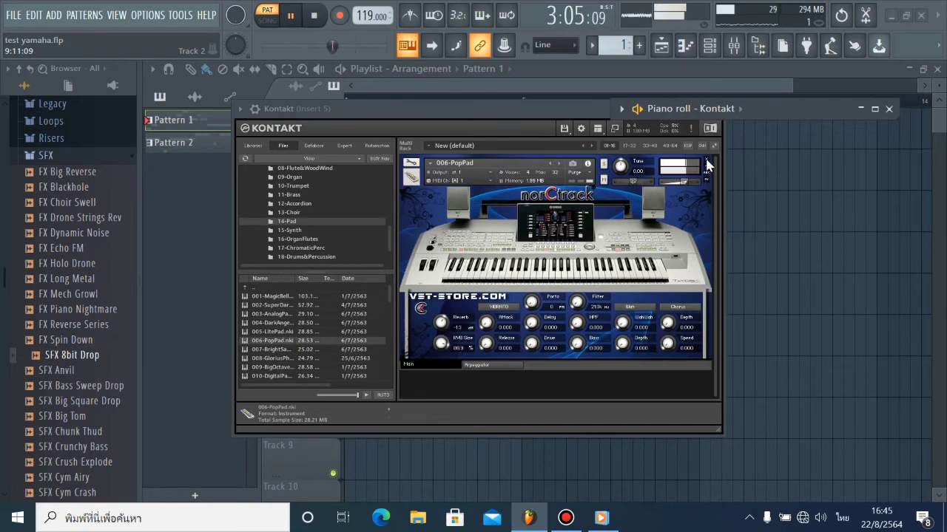
pyautogui.click(706, 160)
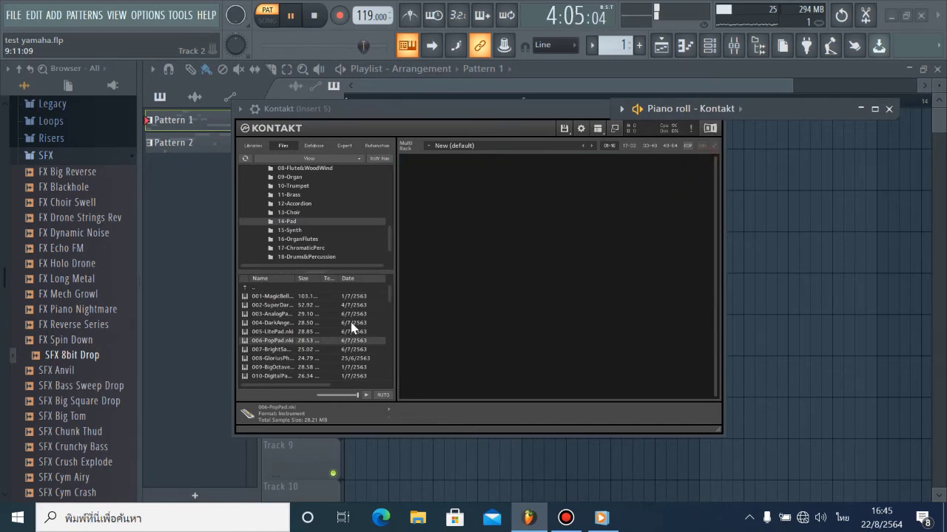
# - Audition 009-BigOctavePad from further down the 14-Pad folder and unload it
pyautogui.scroll(-2, 353, 329)
pyautogui.doubleClick(318, 324)
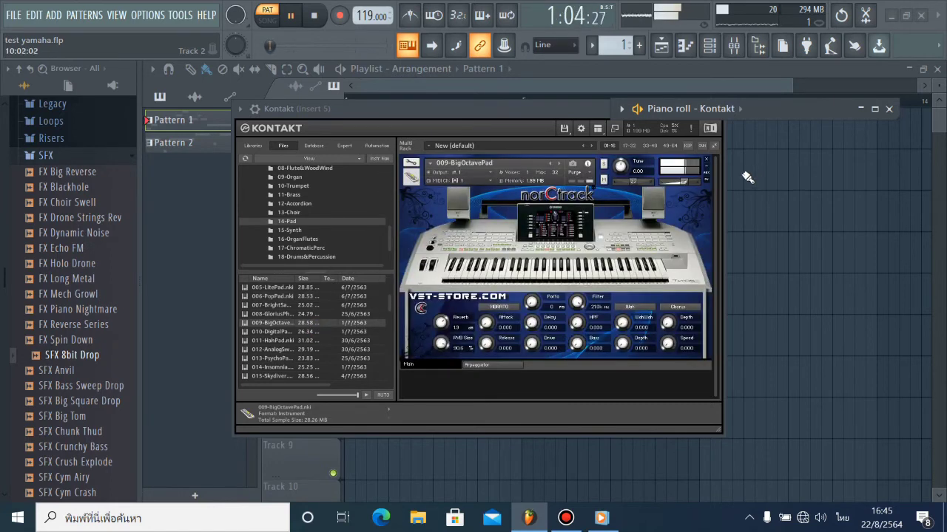
pyautogui.click(706, 161)
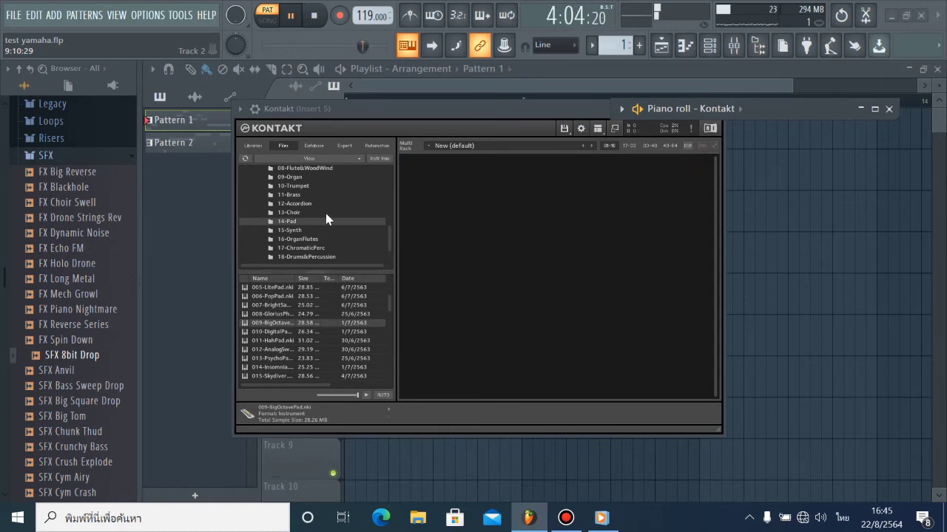
# - Open the 15-Synth folder and audition 003-WireLead and 008-HipaLead in turn, unloading each
pyautogui.click(296, 231)
pyautogui.doubleClick(285, 314)
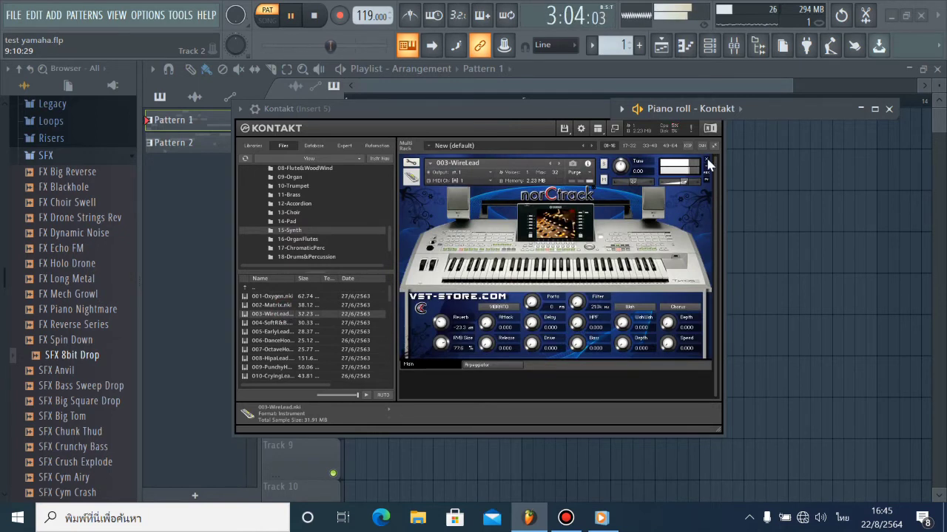
pyautogui.click(707, 162)
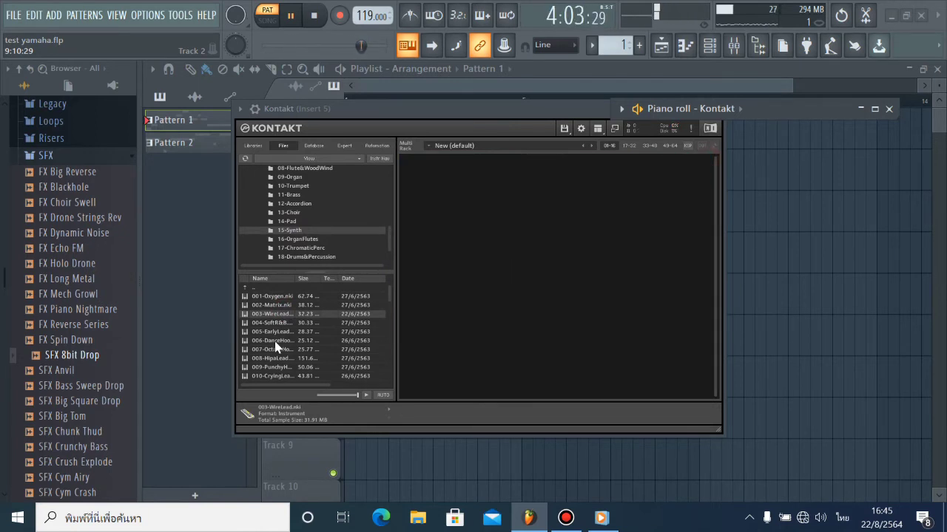
pyautogui.scroll(-2, 279, 346)
pyautogui.doubleClick(278, 344)
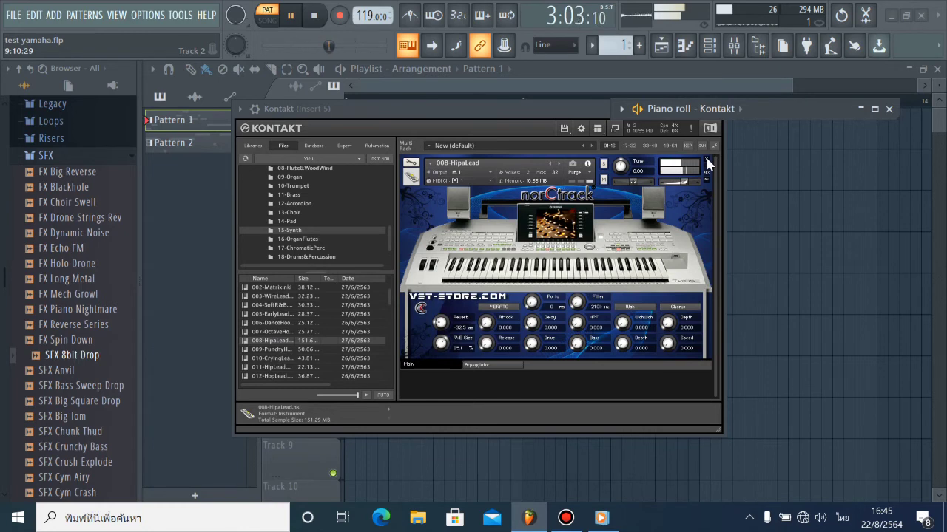
pyautogui.click(708, 162)
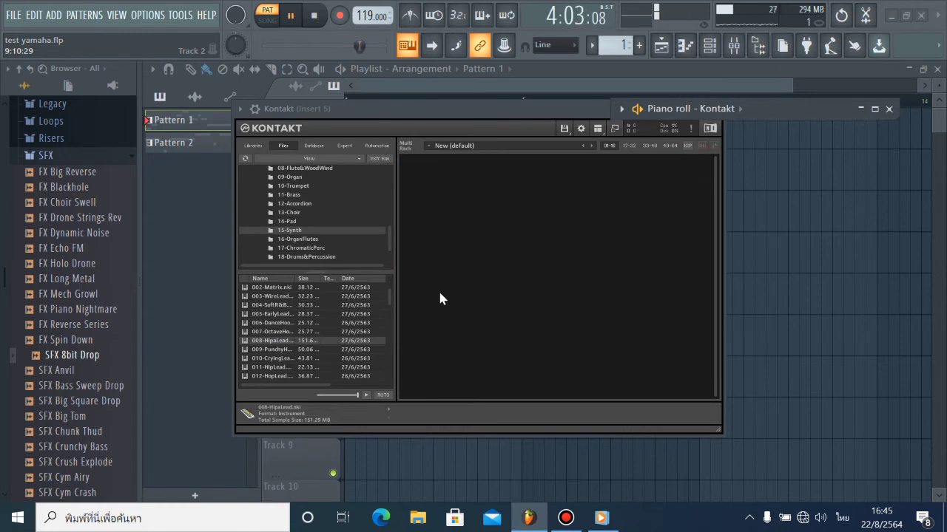
# - Audition 015-TekkLine from further down the 15-Synth folder and unload it
pyautogui.scroll(-3, 352, 341)
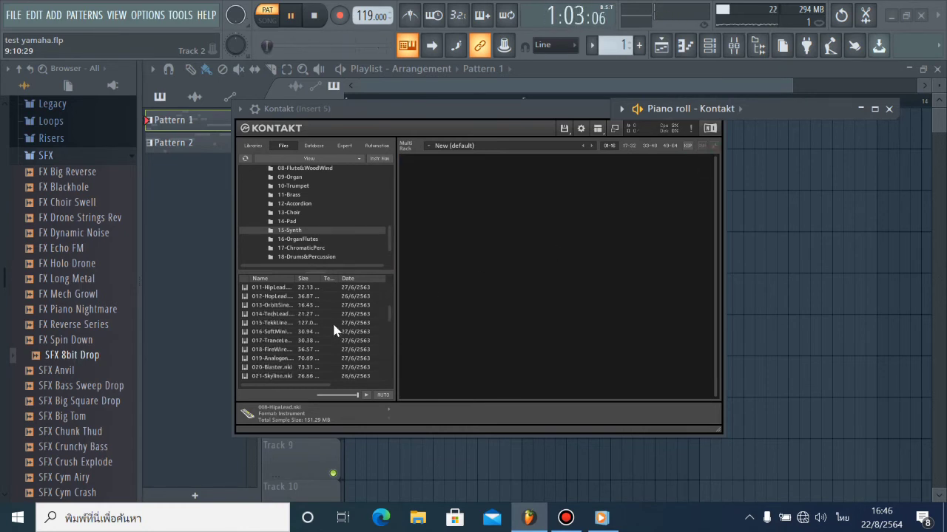
pyautogui.doubleClick(333, 324)
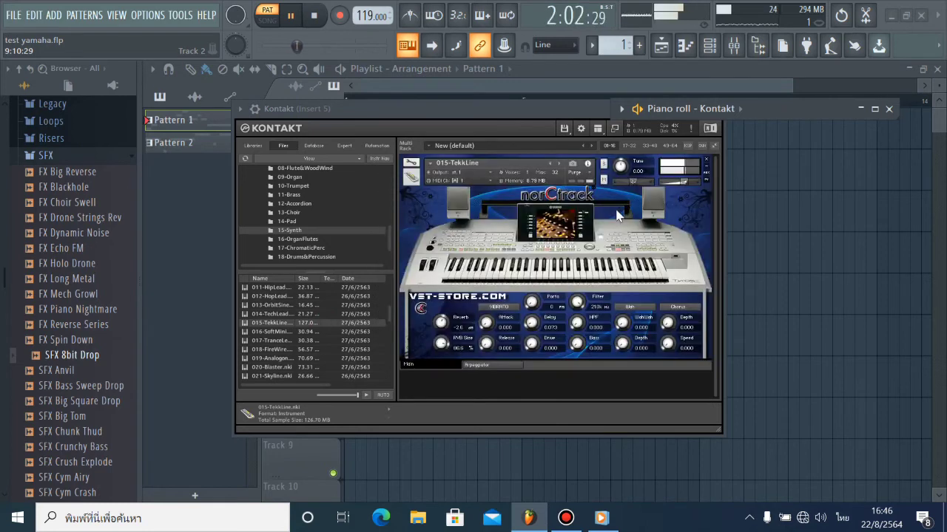
pyautogui.click(706, 162)
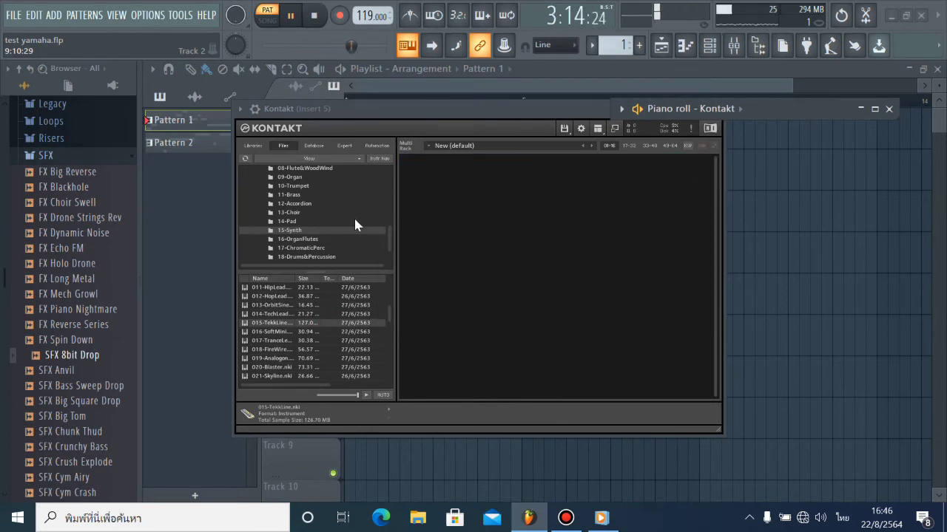
# - Open the 16-OrganFlutes folder and audition 01-JazzDraw, 06-RockingOrgan and 09-PadOrgan in turn, unloading each
pyautogui.click(306, 240)
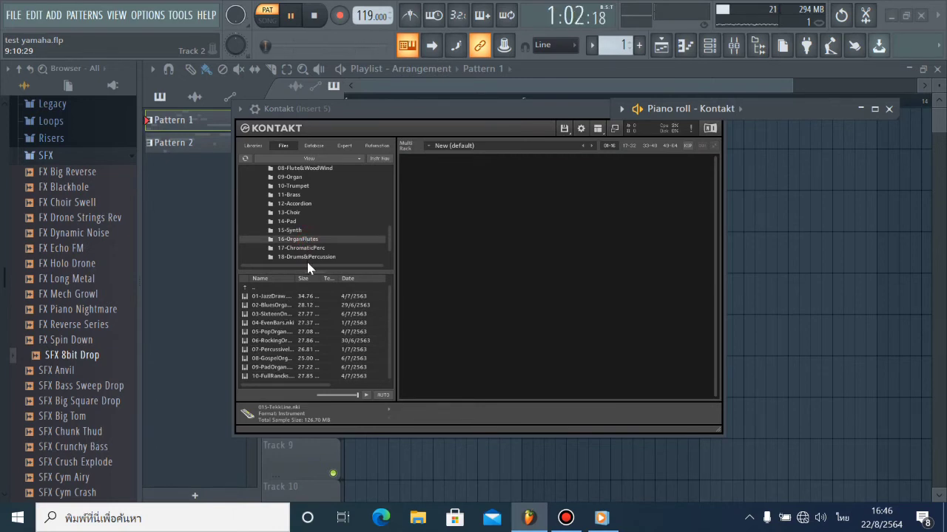
pyautogui.doubleClick(305, 297)
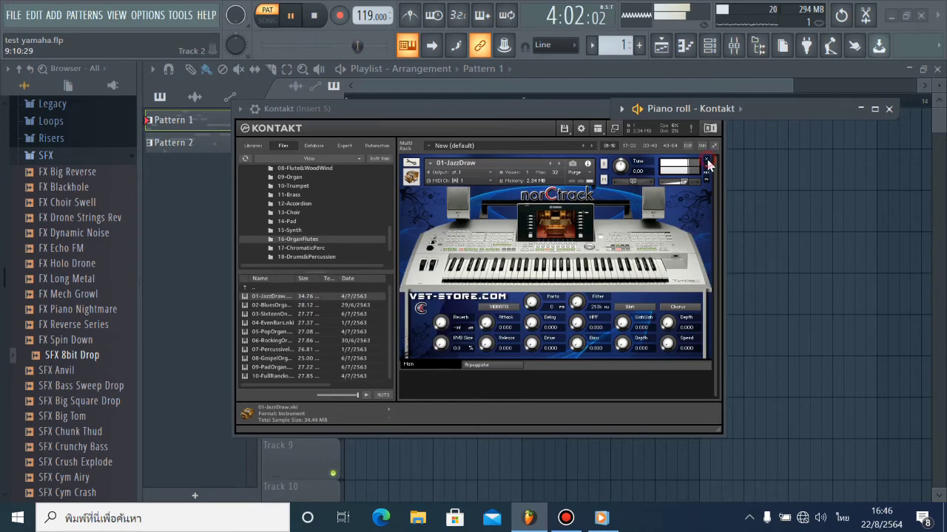
pyautogui.click(707, 162)
pyautogui.doubleClick(318, 341)
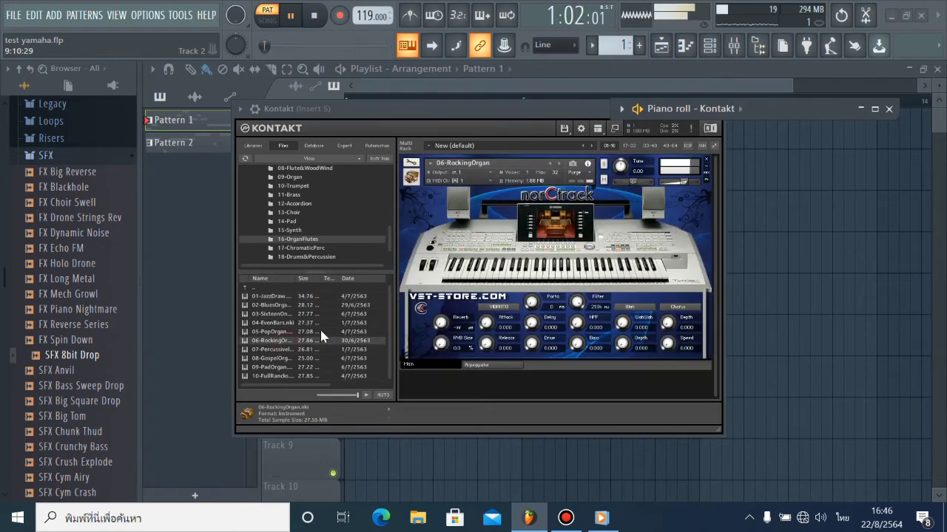
pyautogui.click(707, 162)
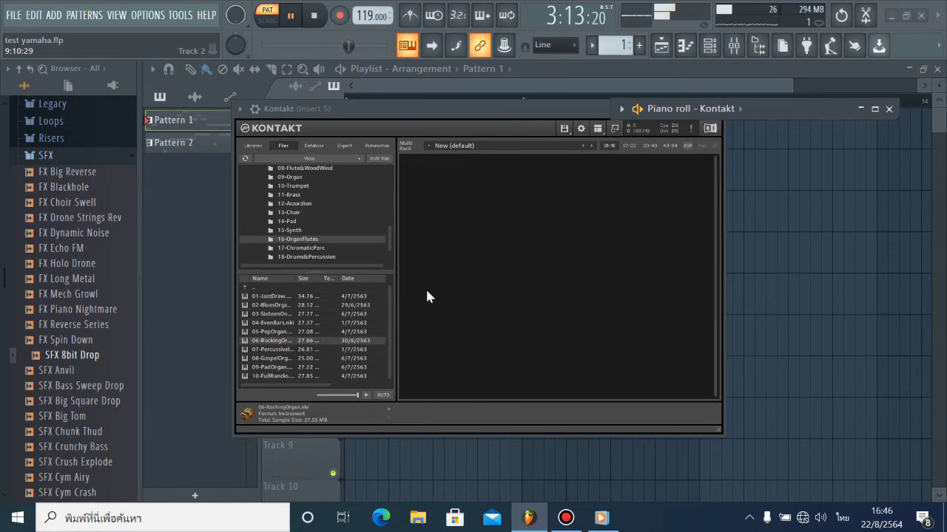
pyautogui.doubleClick(287, 367)
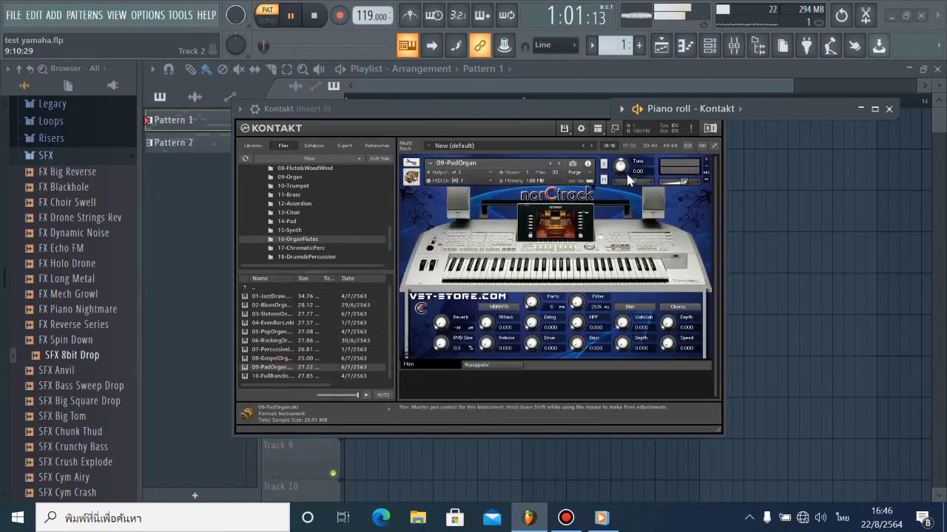
pyautogui.click(707, 163)
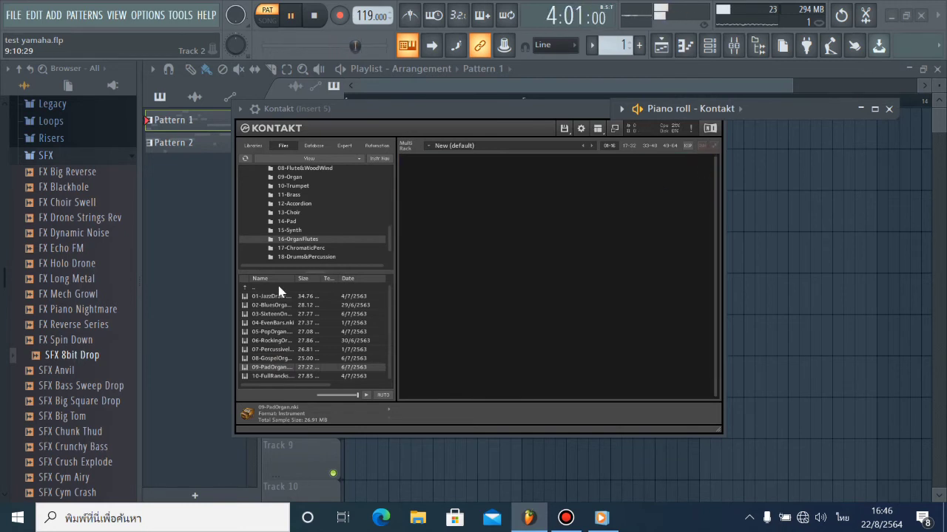
# - Open the 17-ChromaticPerc folder and audition 003-Suspense and 001-Vibraphone in turn, unloading each
pyautogui.click(301, 249)
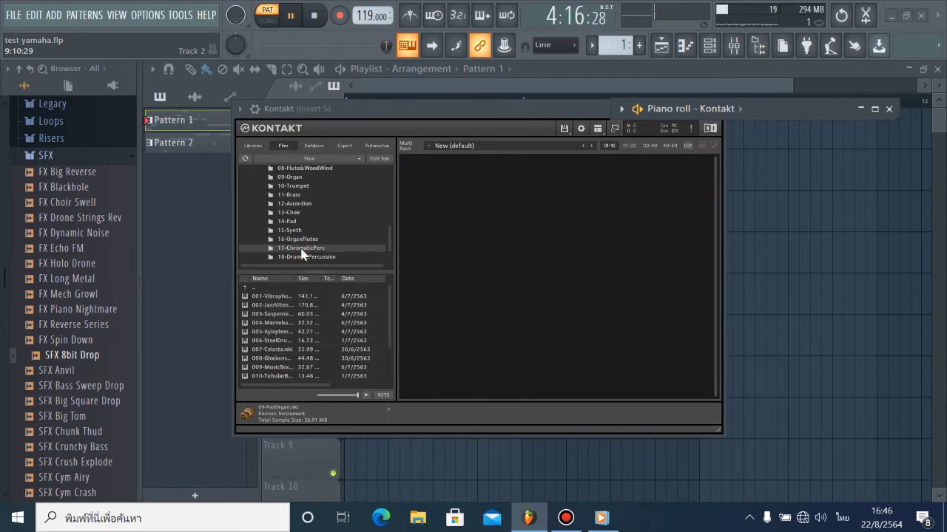
pyautogui.doubleClick(291, 313)
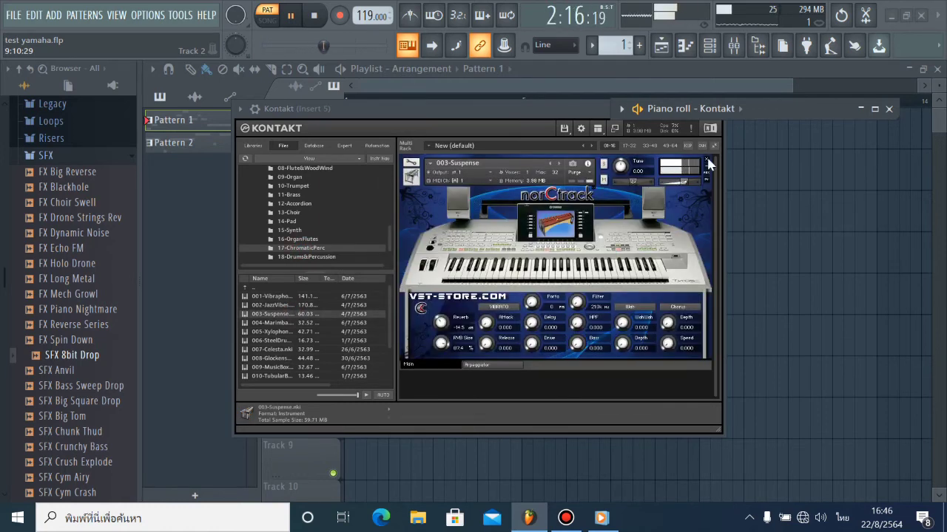
pyautogui.click(708, 163)
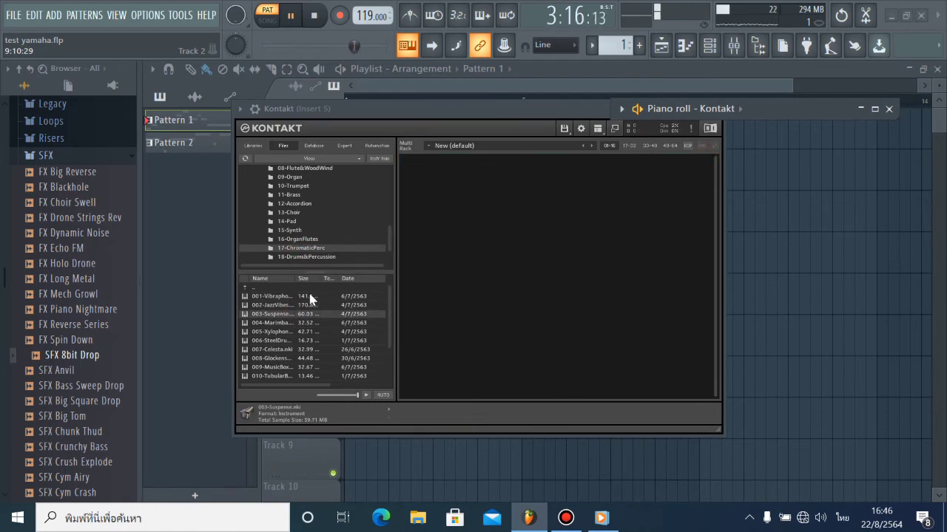
pyautogui.doubleClick(306, 296)
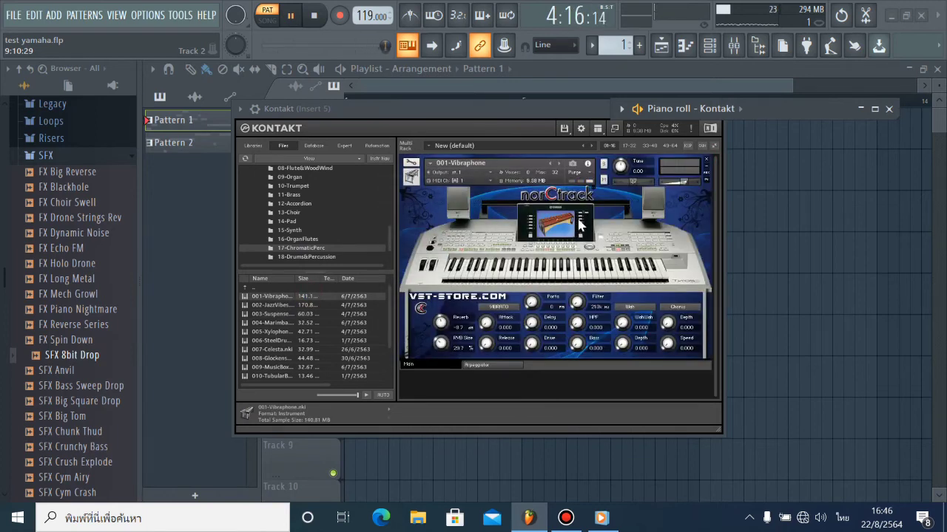
pyautogui.click(707, 162)
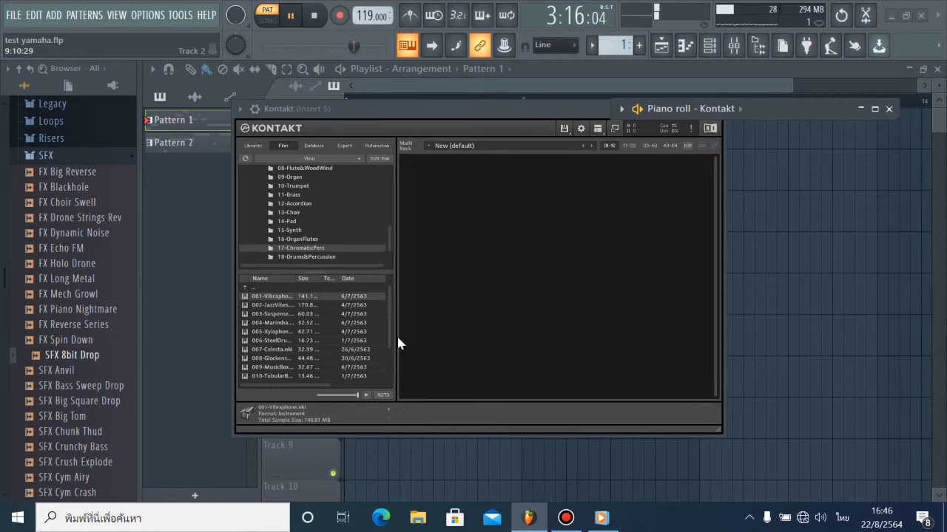
# - Audition 010-TubularBells from the lower part of the 17-ChromaticPerc folder and unload it
pyautogui.scroll(-1, 308, 348)
pyautogui.doubleClick(299, 342)
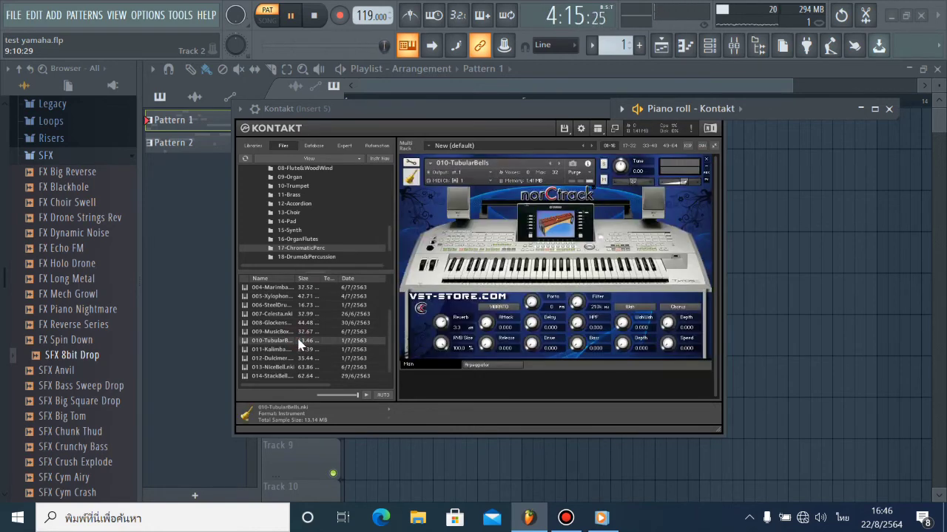
pyautogui.click(706, 163)
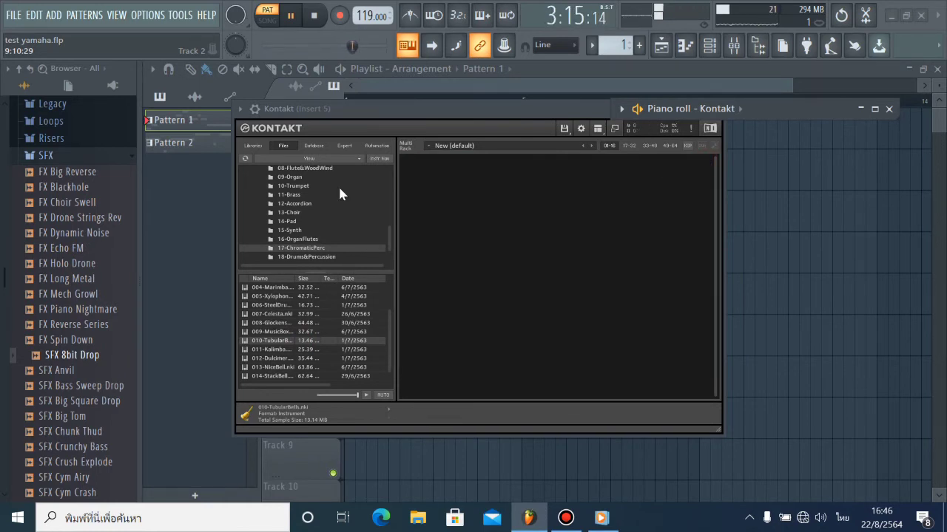
# - Pause the pattern playback and load the drum kit 001-PowerKit1 from the 18-Drums&Percussion folder
pyautogui.click(292, 16)
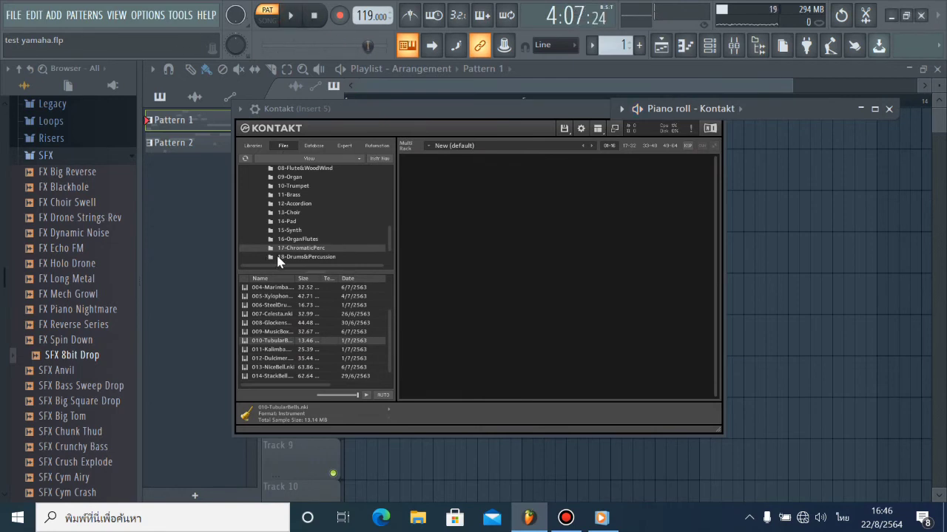
pyautogui.scroll(1, 278, 257)
pyautogui.scroll(-4, 285, 259)
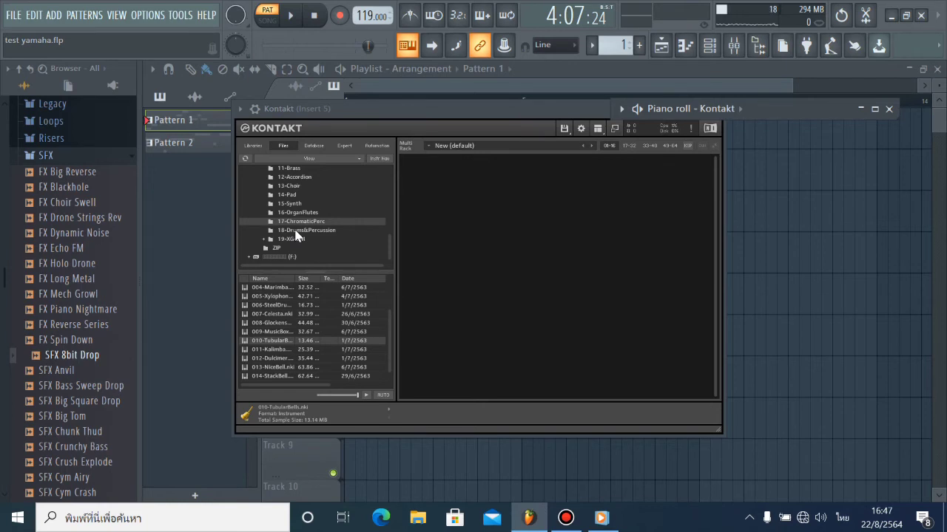
pyautogui.click(295, 231)
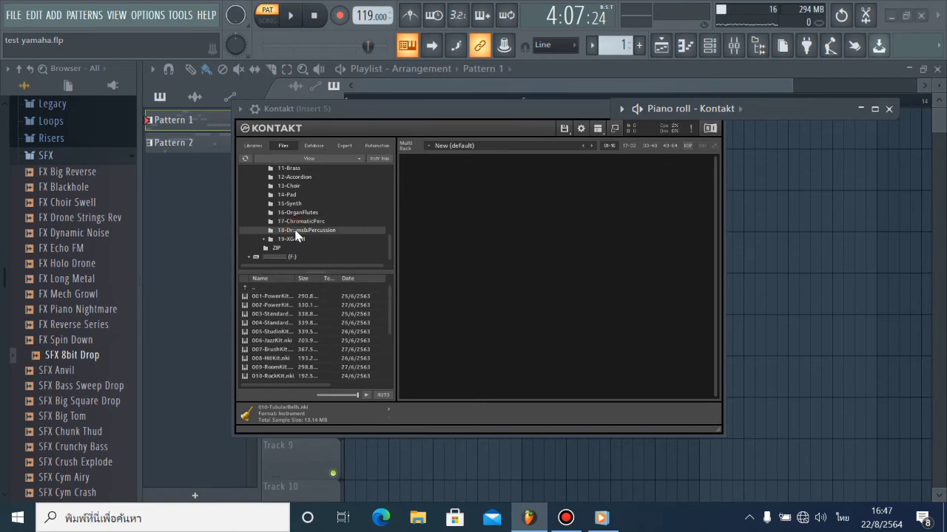
pyautogui.doubleClick(280, 296)
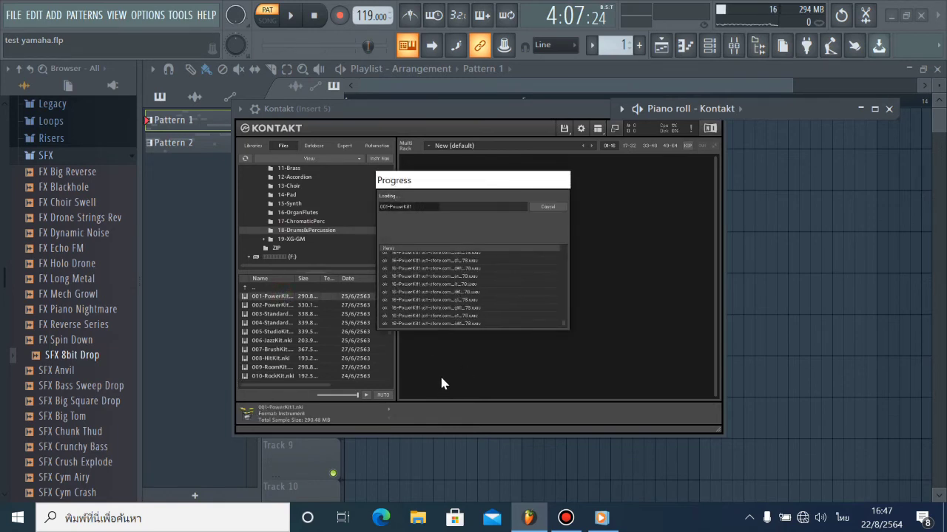
# - Open the piano roll and audition the 001-PowerKit1 drum sounds on the keys between C4 and C5
pyautogui.click(692, 54)
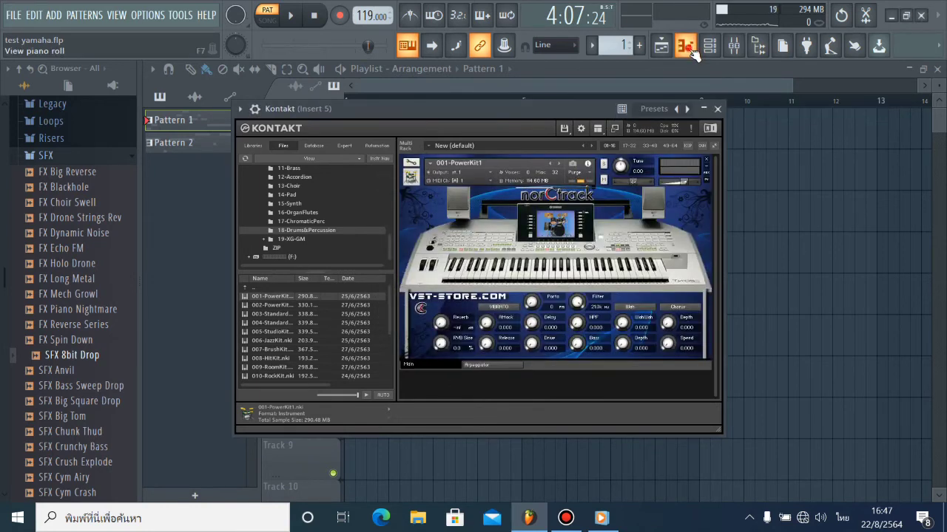
pyautogui.click(688, 48)
pyautogui.moveTo(651, 279); pyautogui.dragTo(650, 209)
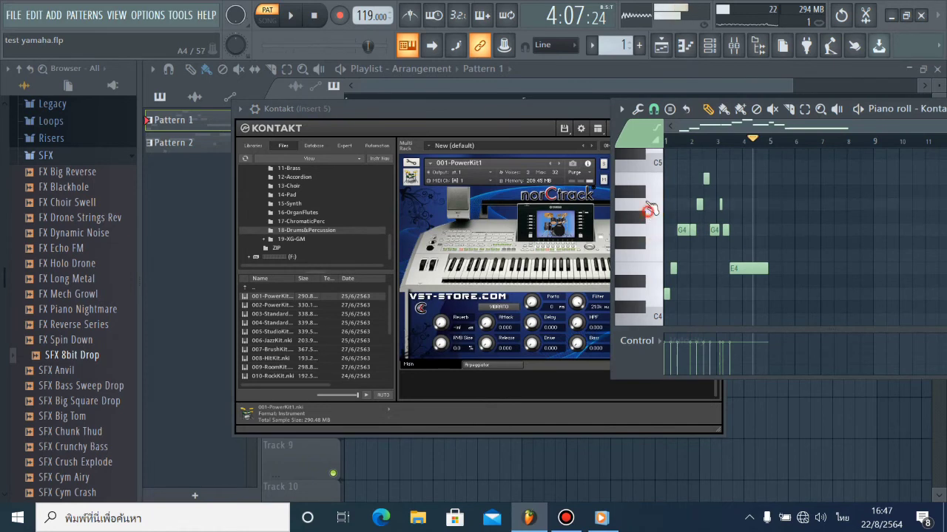
pyautogui.click(648, 204)
pyautogui.click(650, 182)
pyautogui.click(649, 180)
pyautogui.click(642, 195)
pyautogui.click(645, 206)
pyautogui.click(642, 245)
# - Audition the lower 001-PowerKit1 drum sounds on the piano roll keys around A3 to C4
pyautogui.scroll(-3, 640, 259)
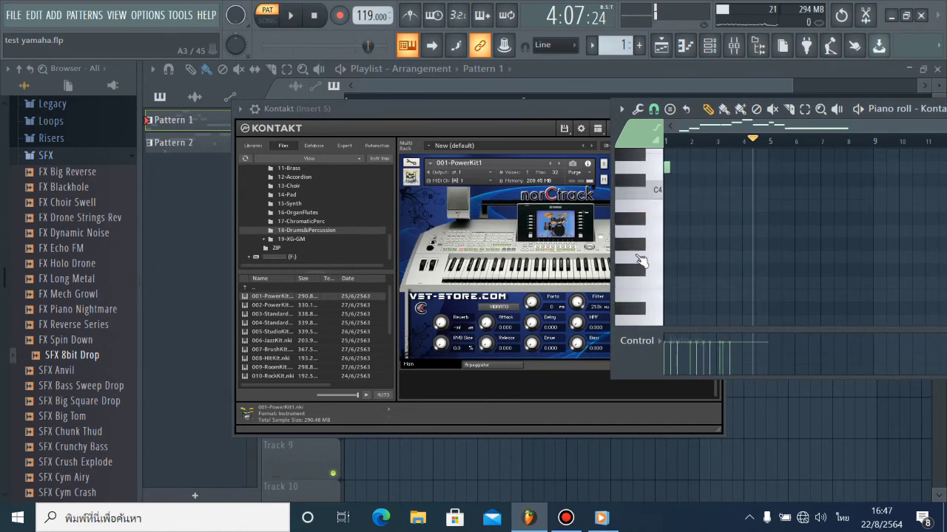
pyautogui.scroll(-1, 639, 257)
pyautogui.click(642, 243)
pyautogui.click(645, 216)
pyautogui.scroll(3, 646, 218)
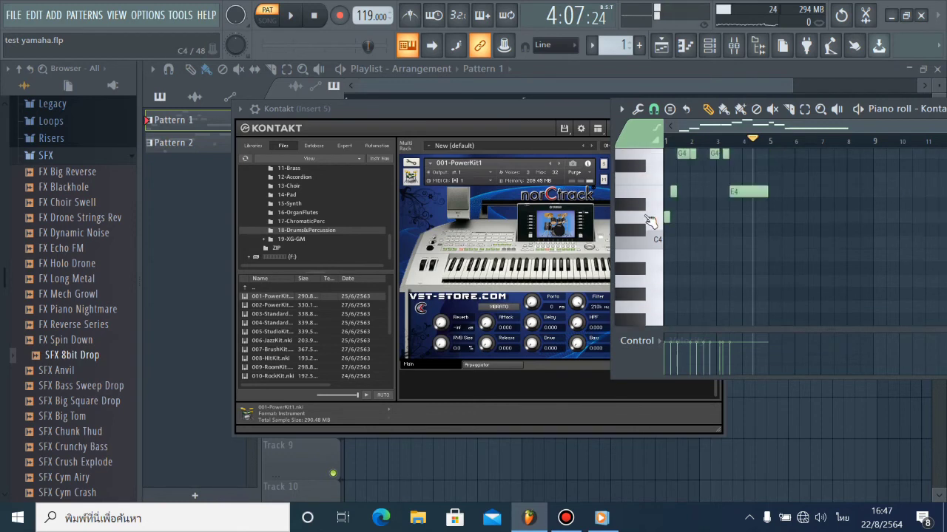
pyautogui.scroll(2, 649, 221)
pyautogui.scroll(-3, 283, 341)
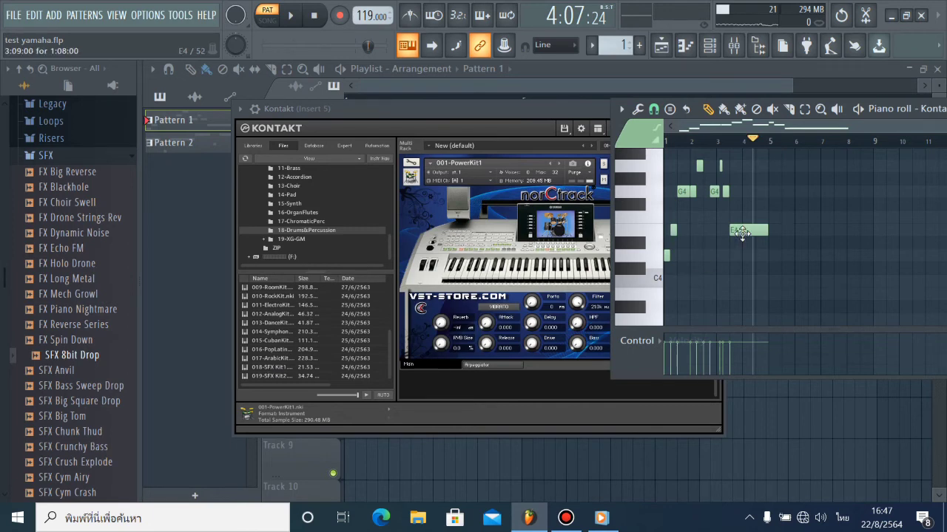
# - Audition the drum sounds from F4 upward, and briefly play Pattern 1 through 001-PowerKit1
pyautogui.click(648, 217)
pyautogui.click(648, 218)
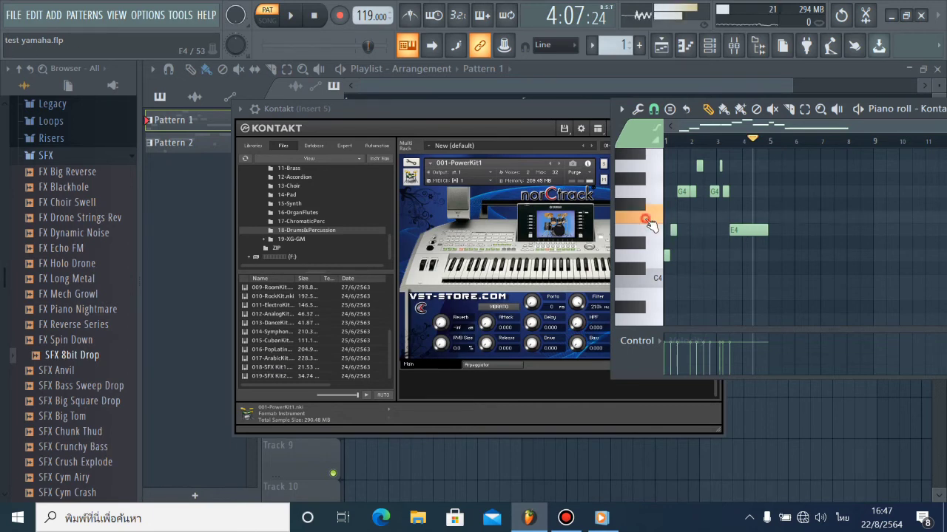
pyautogui.click(646, 193)
pyautogui.click(644, 170)
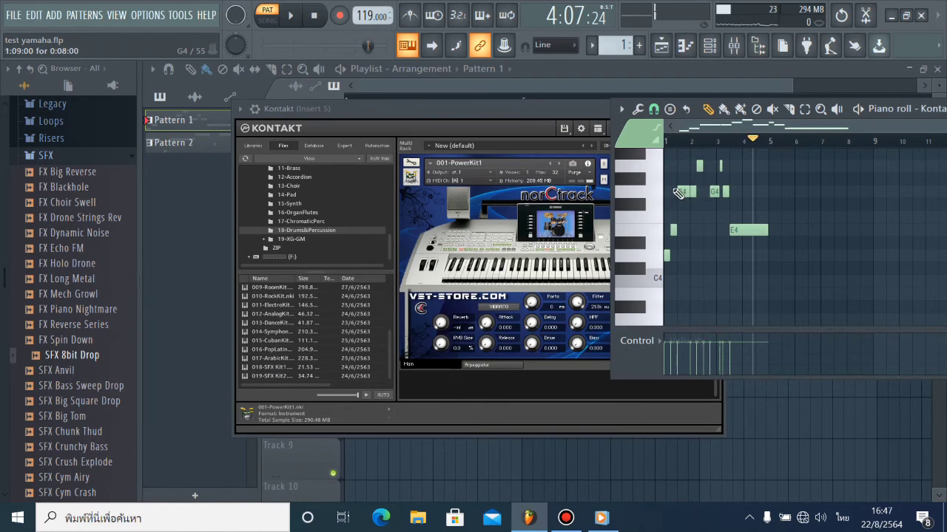
pyautogui.click(291, 17)
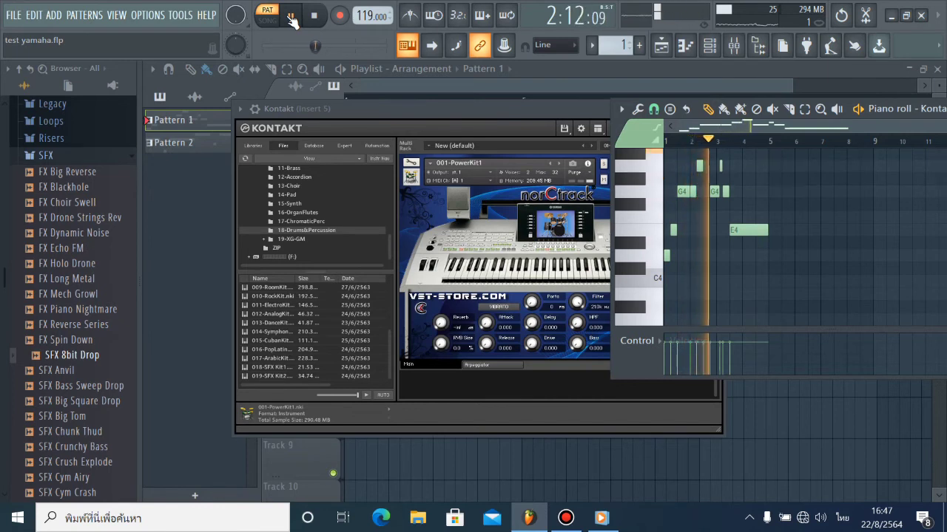
pyautogui.click(291, 18)
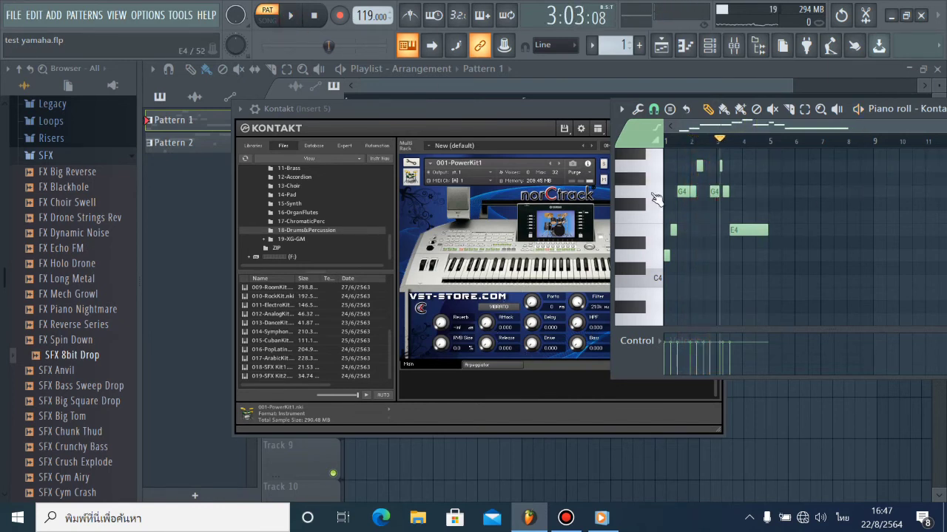
# - Close the first Kontakt instance's window and the piano roll
pyautogui.click(558, 117)
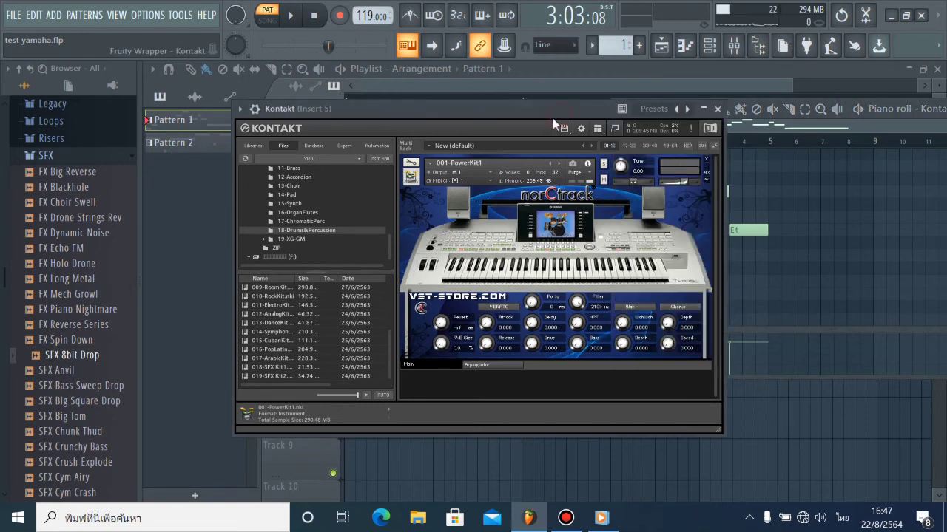
pyautogui.click(717, 110)
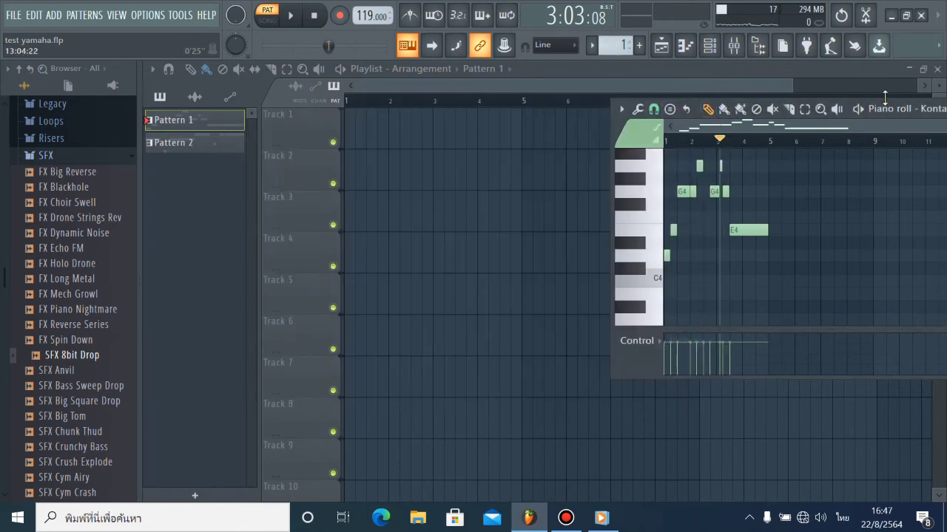
pyautogui.moveTo(618, 120); pyautogui.dragTo(314, 149)
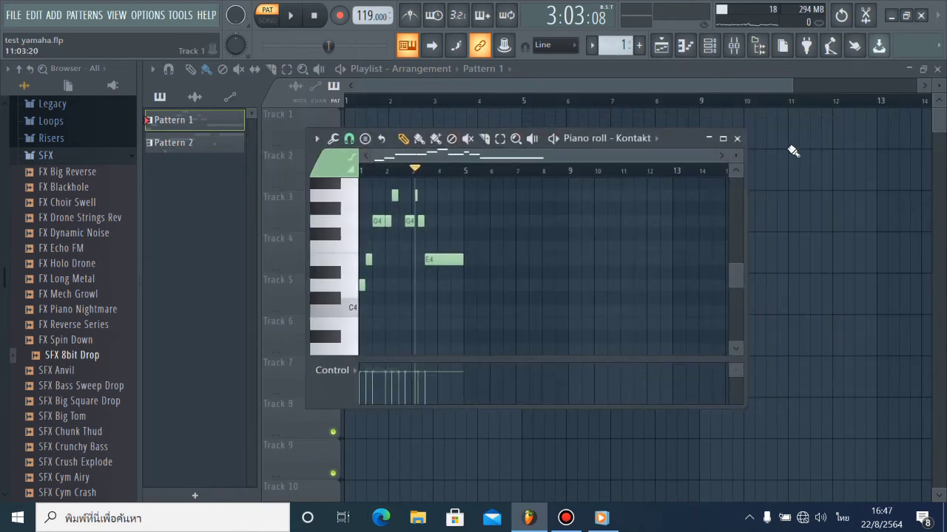
pyautogui.click(736, 138)
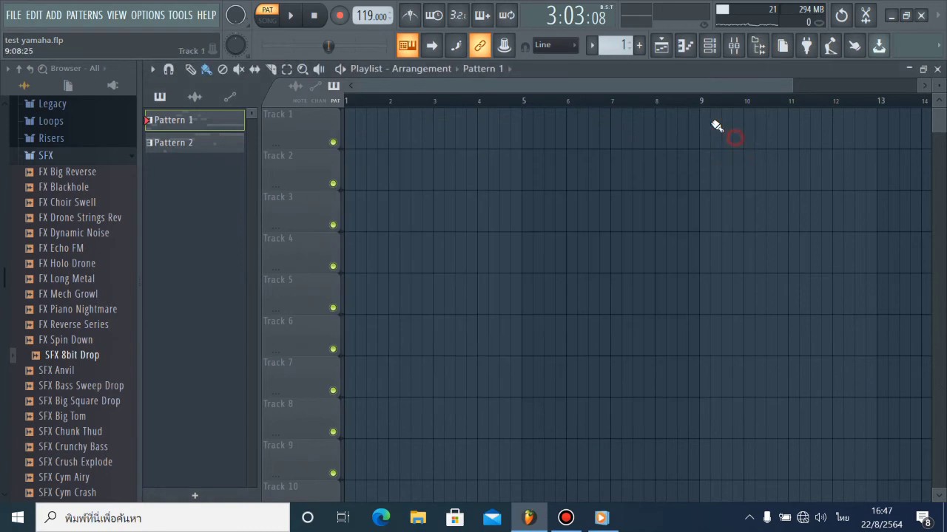
# - Switch to Pattern 2 and open the Kontakt #2 instance from the channel rack
pyautogui.click(708, 47)
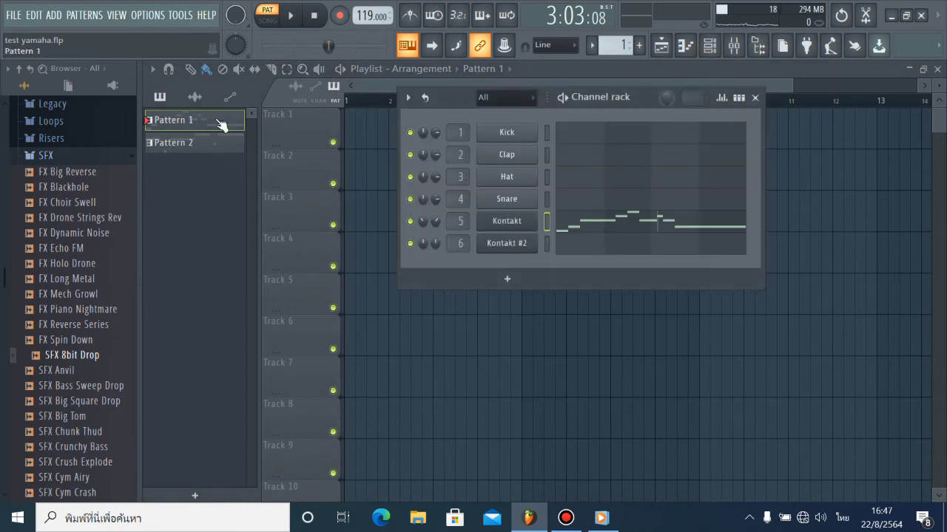
pyautogui.click(210, 144)
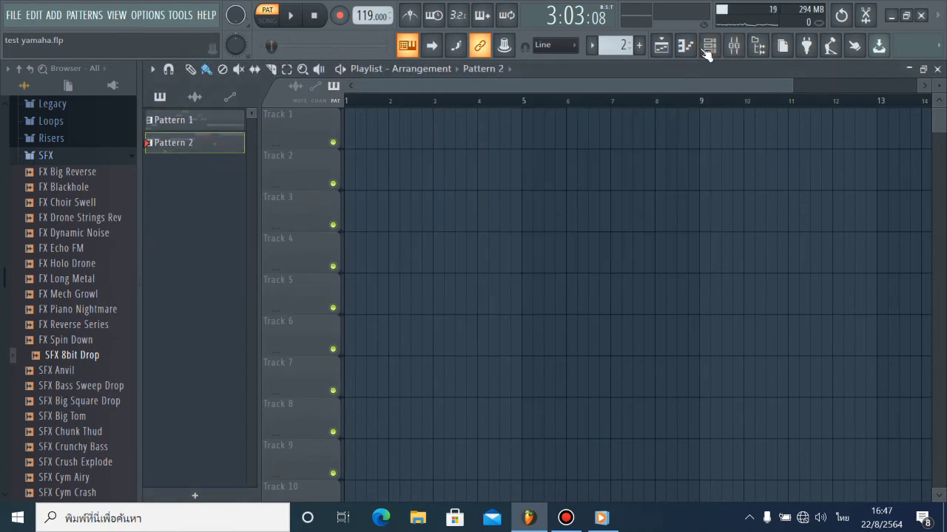
pyautogui.click(712, 52)
pyautogui.click(512, 247)
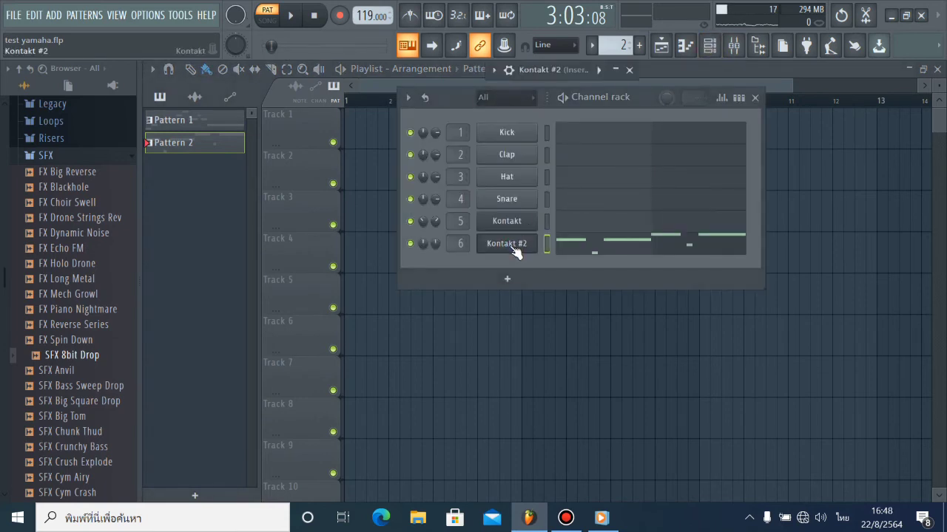
pyautogui.click(512, 247)
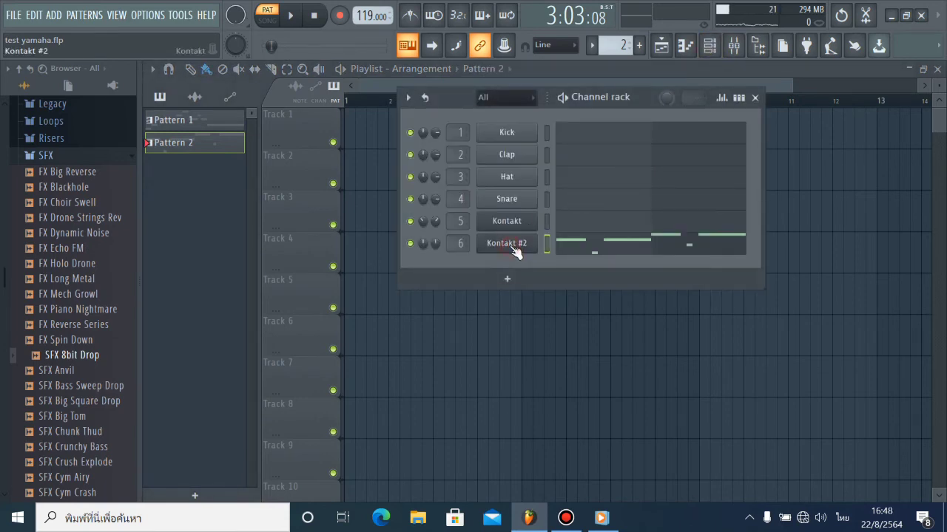
pyautogui.click(513, 247)
pyautogui.click(513, 247)
pyautogui.click(512, 247)
pyautogui.click(513, 247)
pyautogui.click(512, 247)
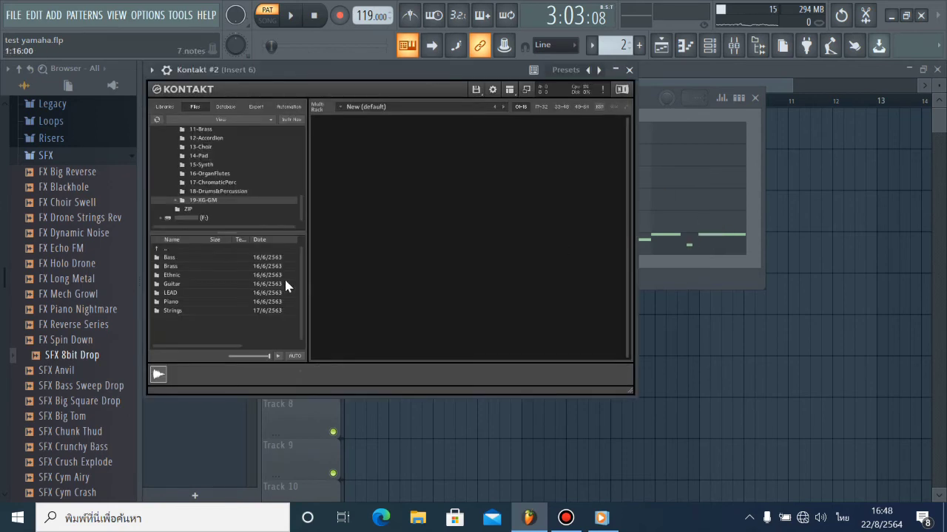
# - Load 001-ElectricBass (Cool!) from the 06-Bass folder and audition it with Pattern 2, pausing playback at the end
pyautogui.scroll(1, 216, 205)
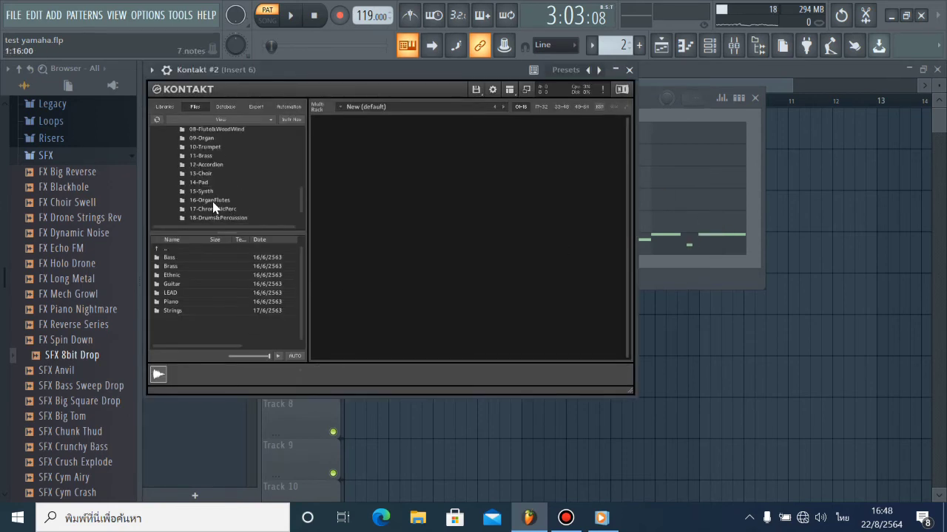
pyautogui.scroll(1, 210, 192)
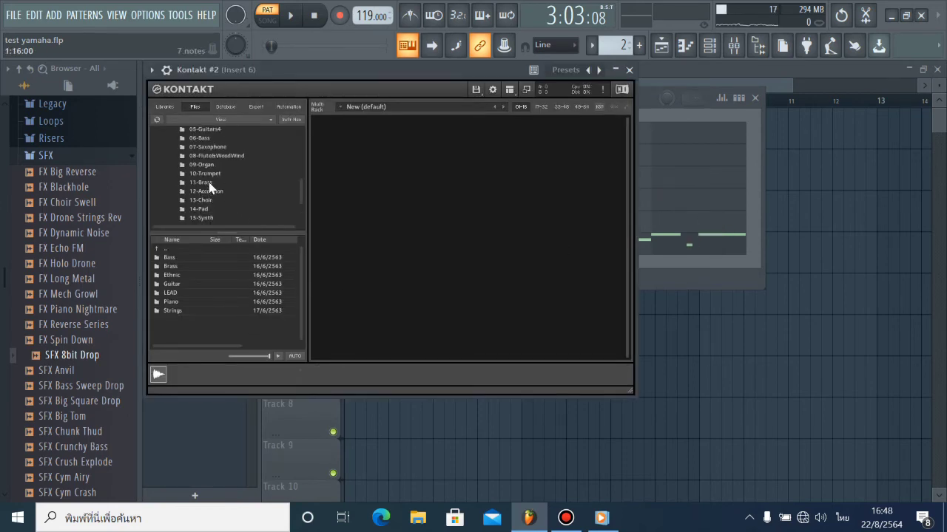
pyautogui.click(202, 174)
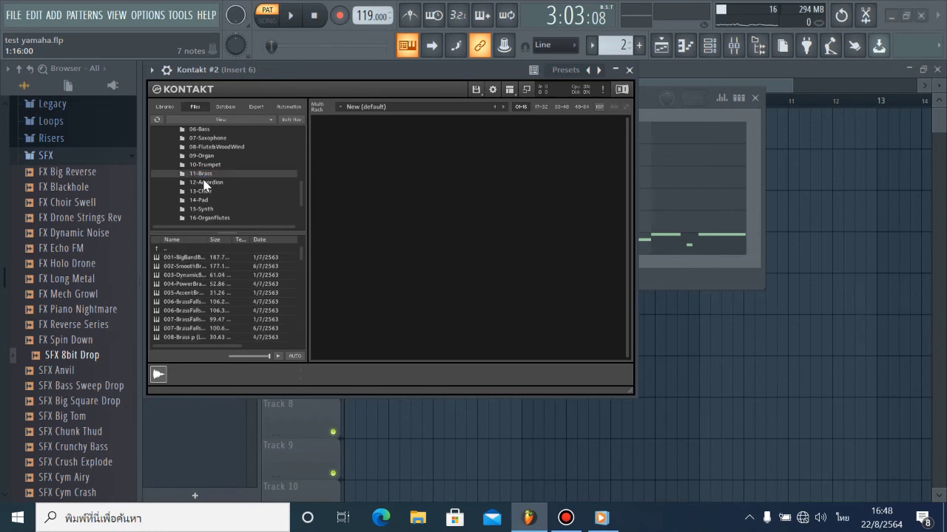
pyautogui.scroll(1, 207, 168)
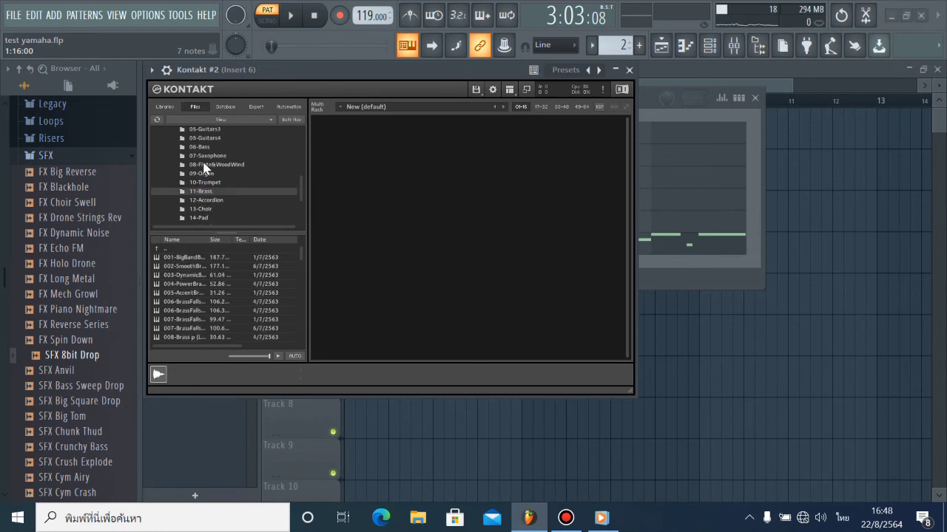
pyautogui.click(202, 147)
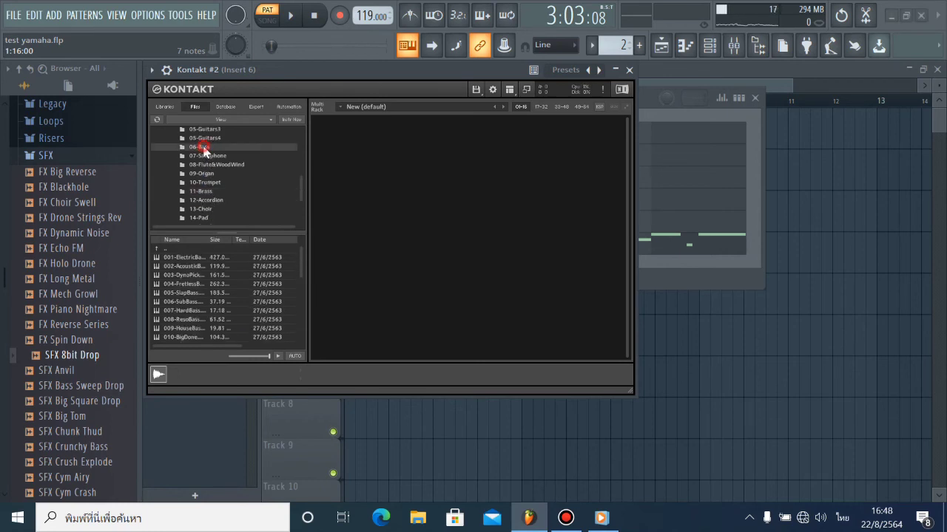
pyautogui.doubleClick(195, 260)
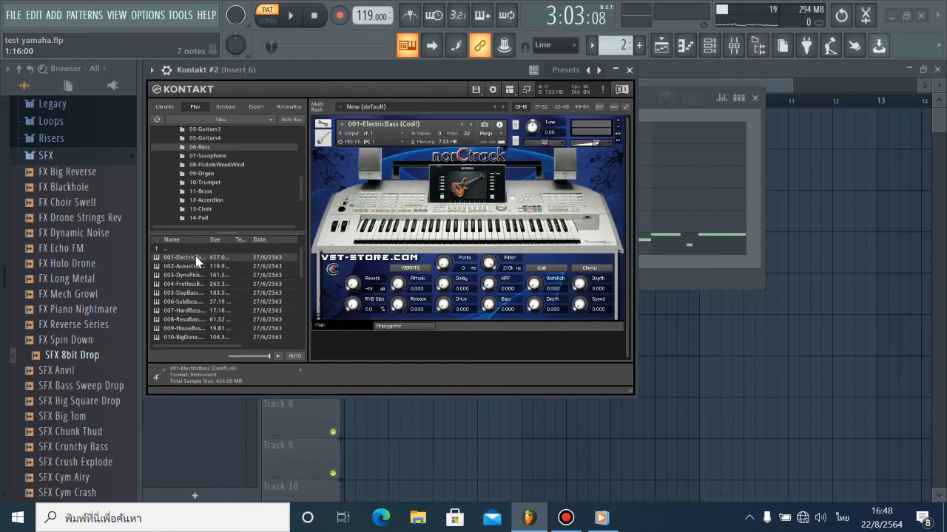
pyautogui.click(294, 17)
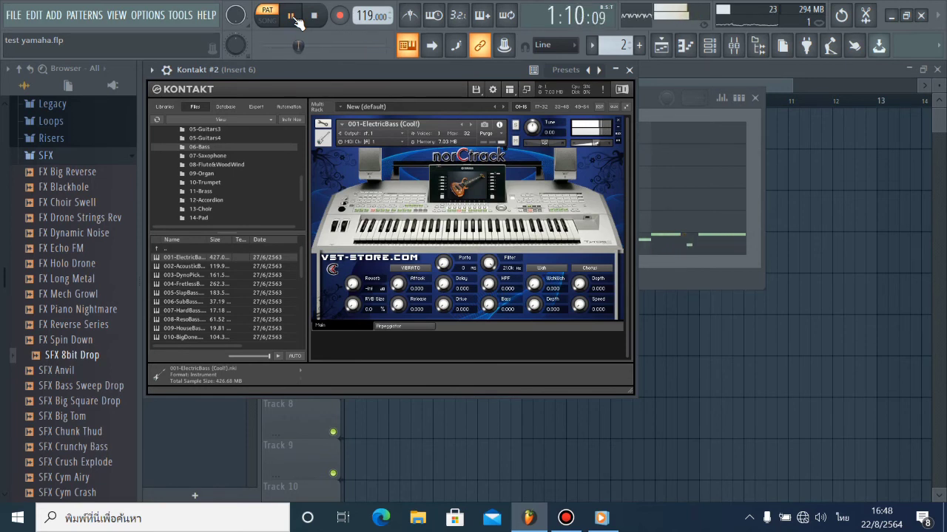
pyautogui.click(293, 16)
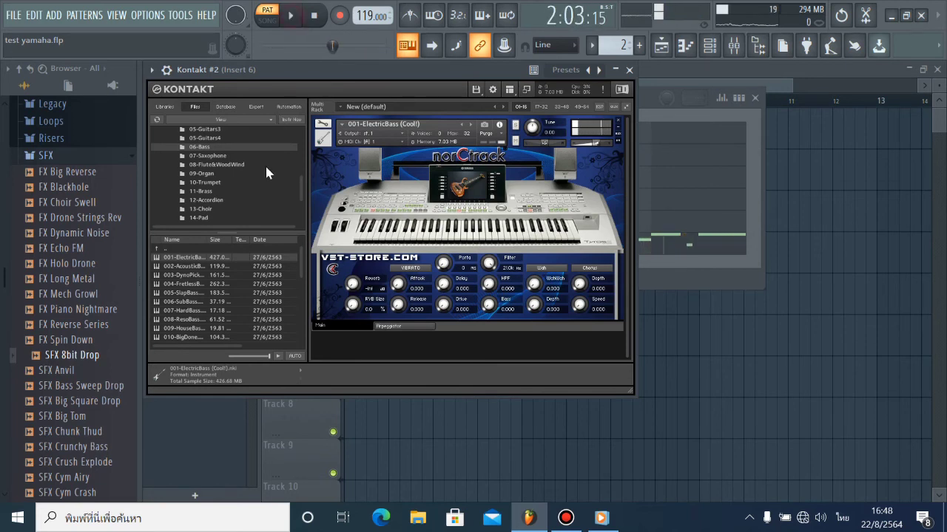
# - Replace 001-ElectricBass with 002-AcousticBass, audition it with Pattern 2 playing, and unload it
pyautogui.doubleClick(211, 267)
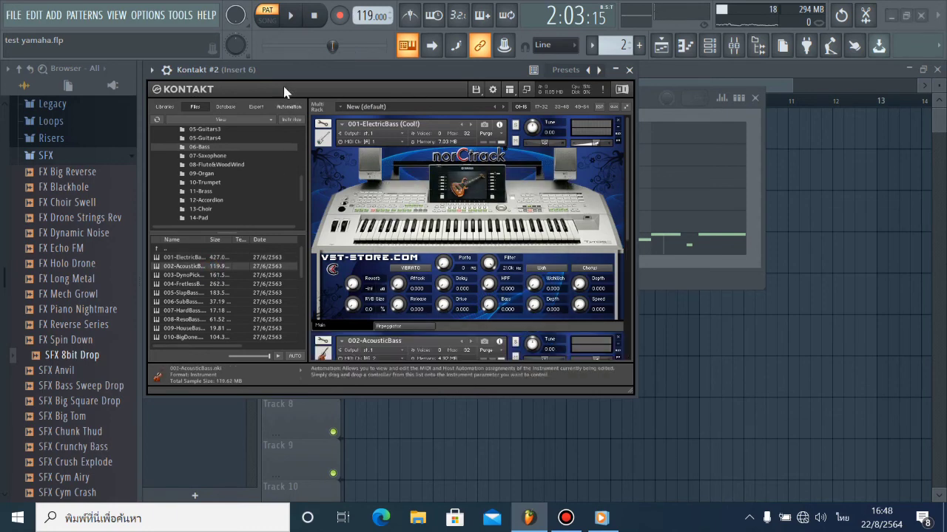
pyautogui.click(618, 122)
pyautogui.click(618, 121)
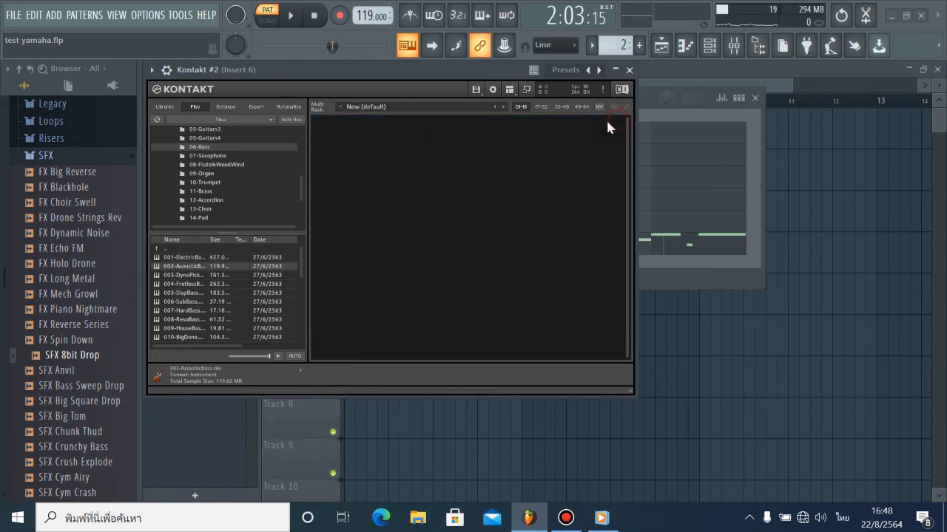
pyautogui.click(292, 16)
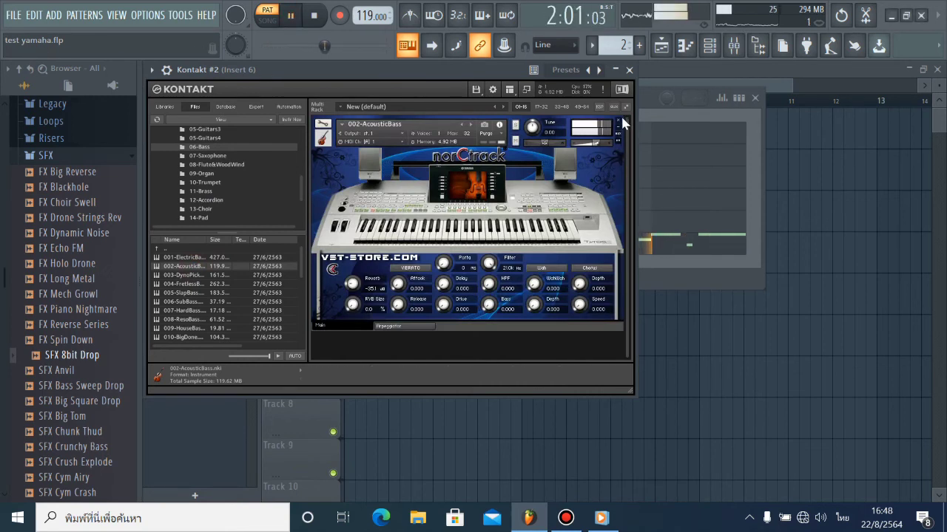
pyautogui.click(619, 120)
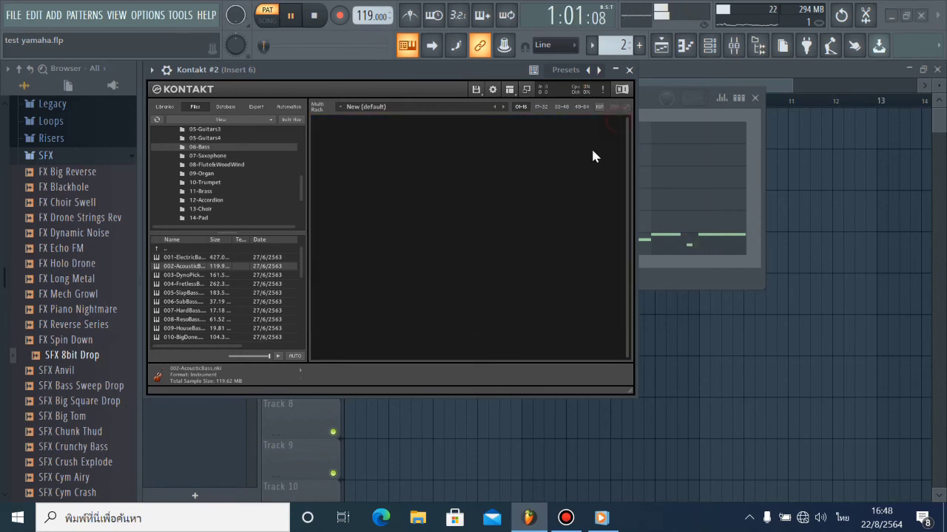
# - Audition 003-DynoPickBass (Cool!) and 021-FunkBass from the 06-Bass folder in turn, unloading each
pyautogui.doubleClick(251, 275)
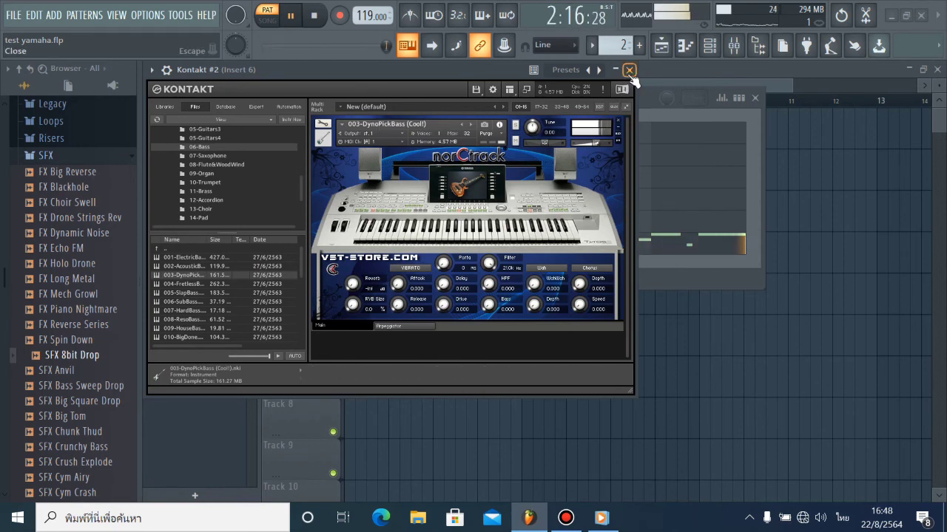
pyautogui.click(618, 123)
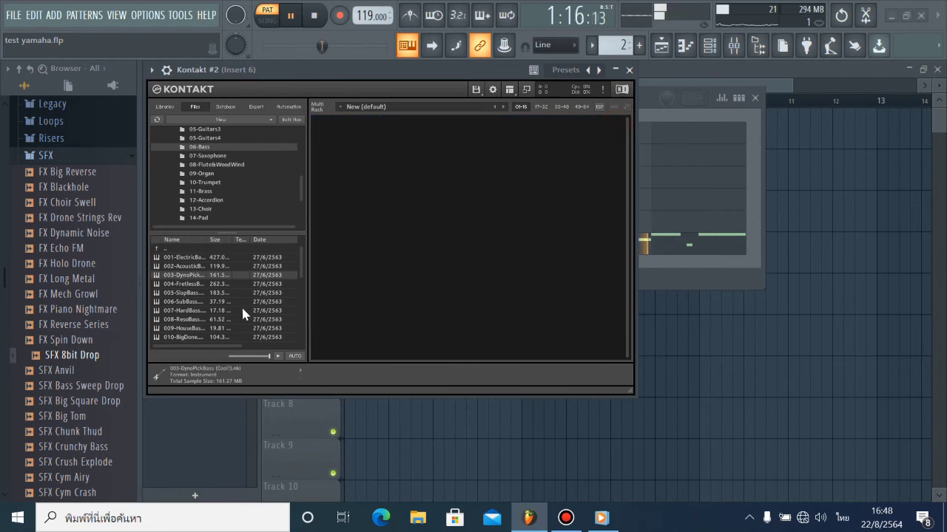
pyautogui.scroll(-6, 236, 304)
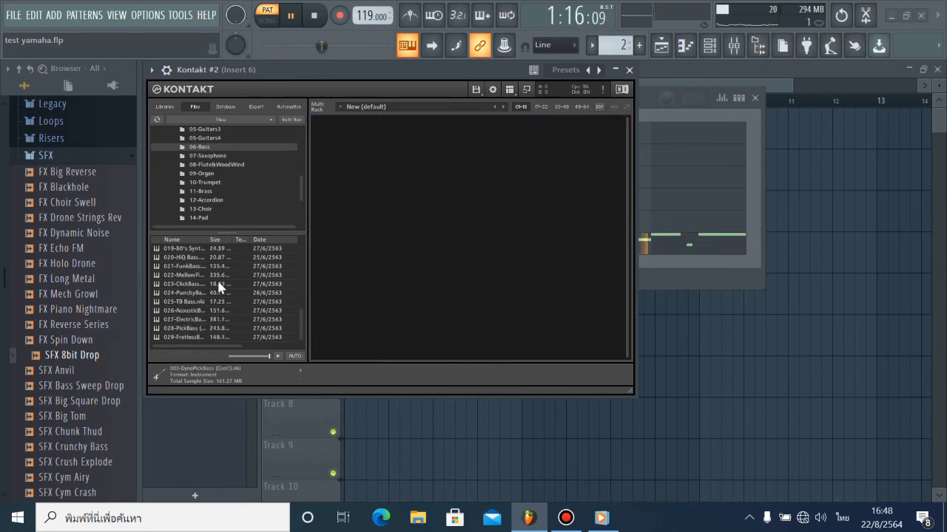
pyautogui.doubleClick(195, 266)
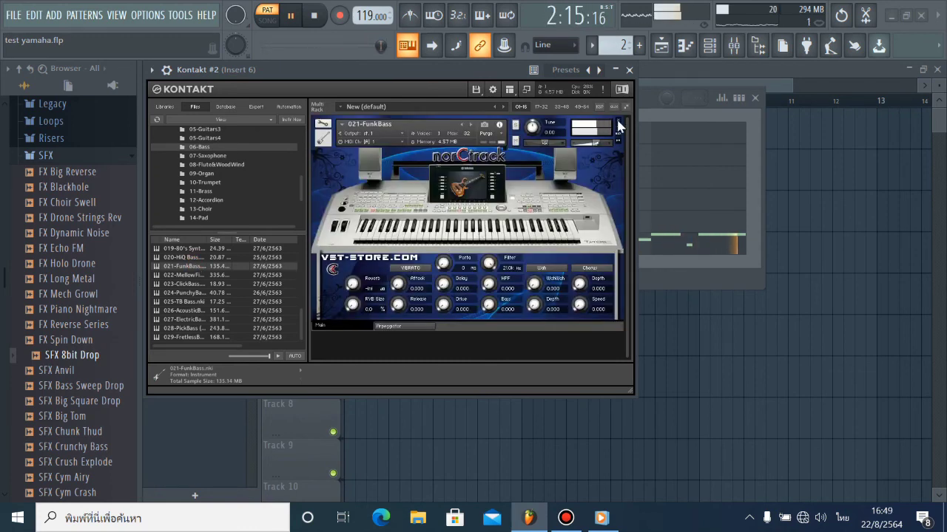
pyautogui.click(617, 121)
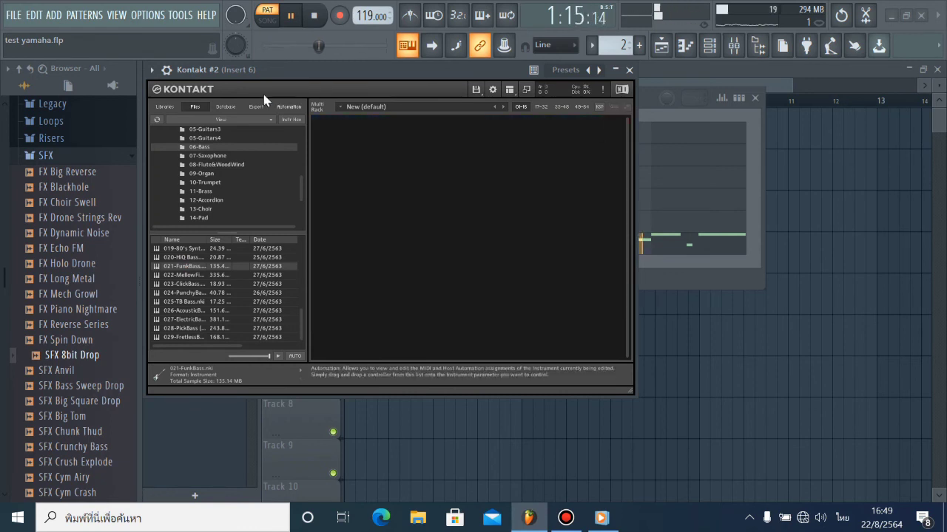
# - Pause playback of Pattern 2 and minimize the Kontakt #2 plugin window
pyautogui.click(300, 17)
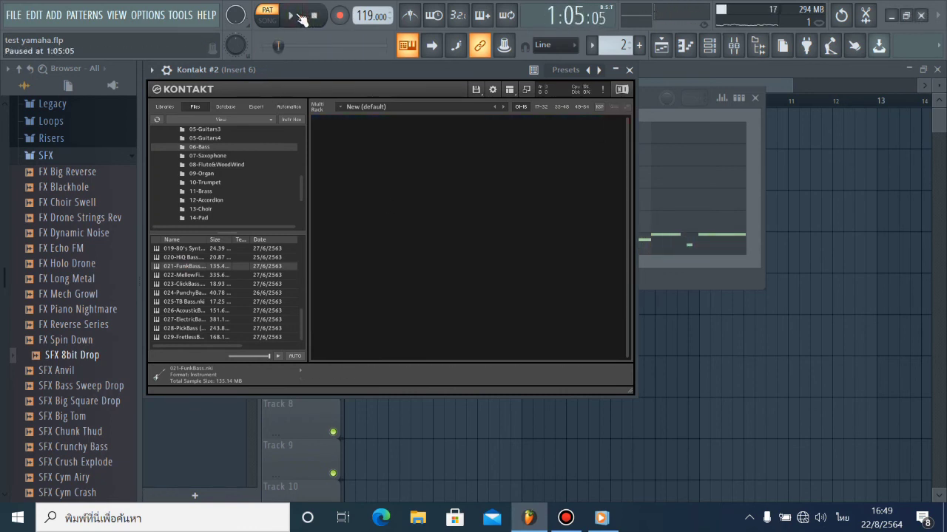
pyautogui.click(615, 69)
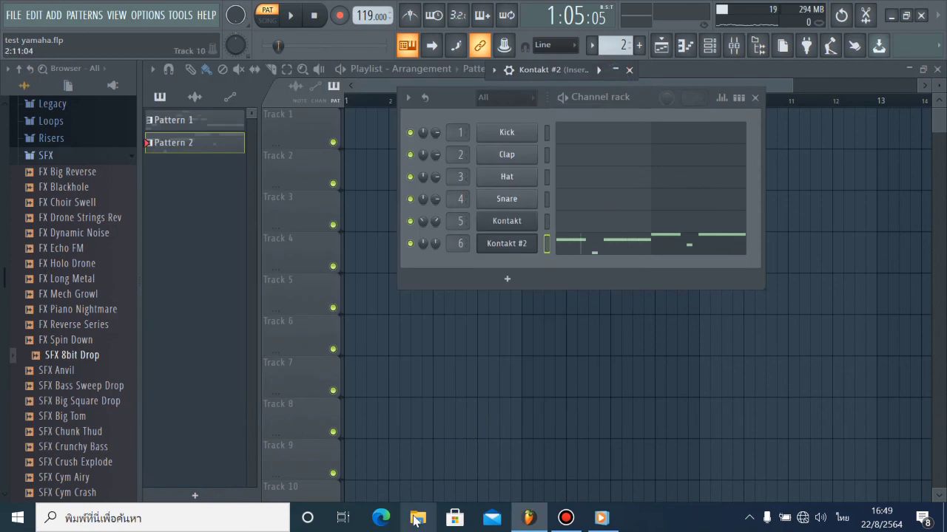
# - Switch to File Explorer, close the extra windows, and open the yamaha folder on the E: drive
pyautogui.click(414, 520)
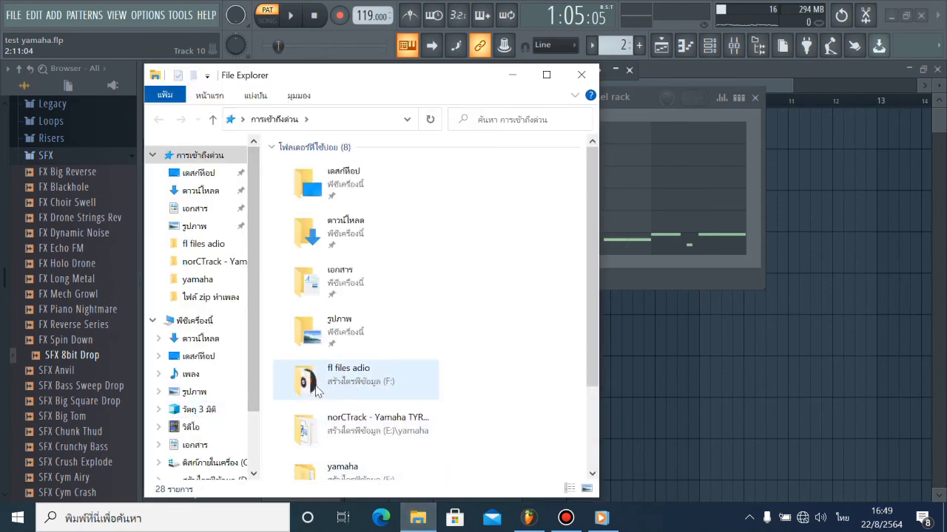
pyautogui.scroll(-1, 219, 404)
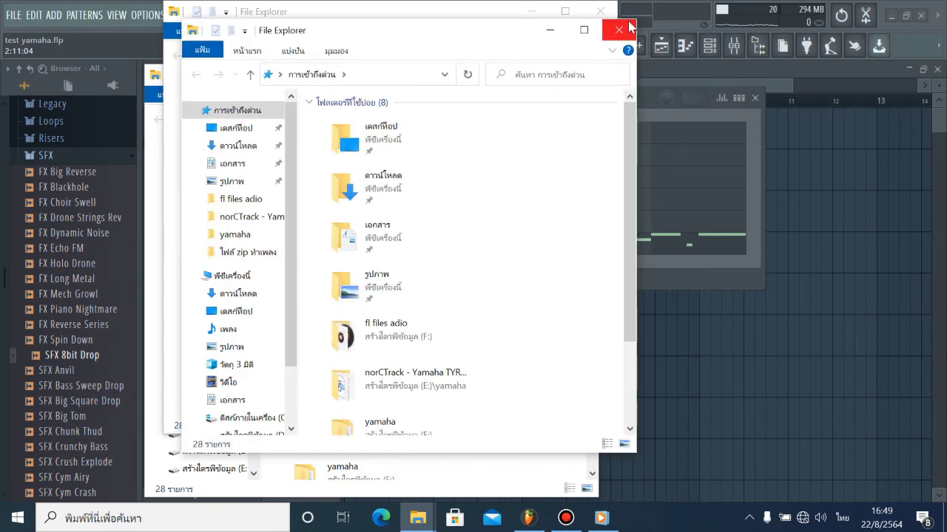
pyautogui.click(610, 13)
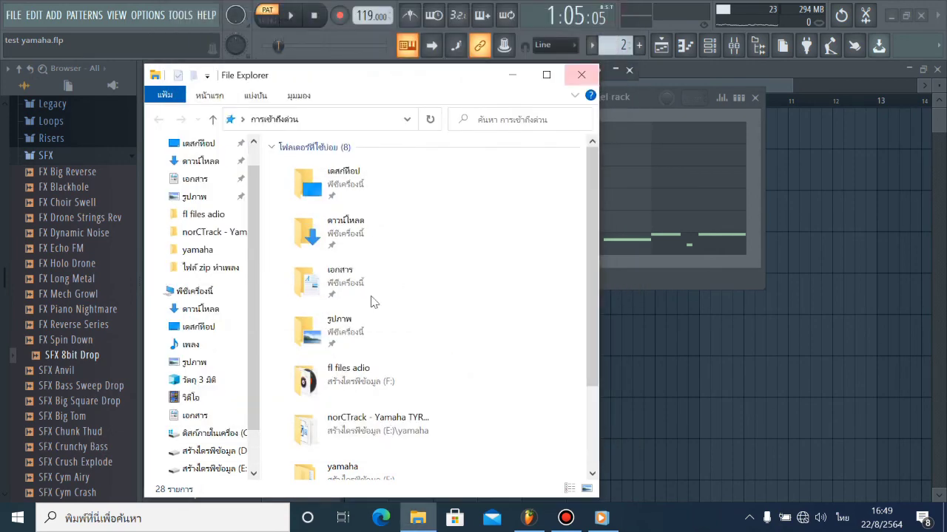
pyautogui.click(212, 470)
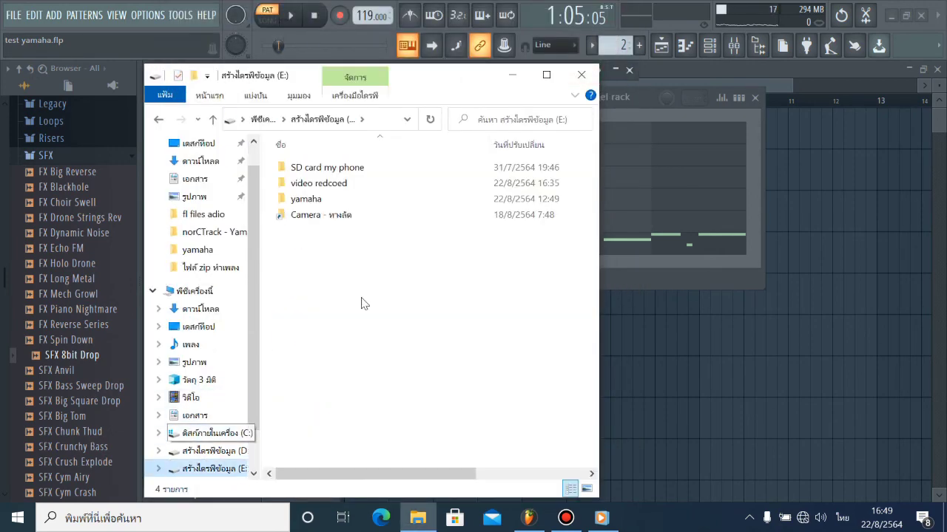
pyautogui.click(360, 204)
pyautogui.doubleClick(359, 204)
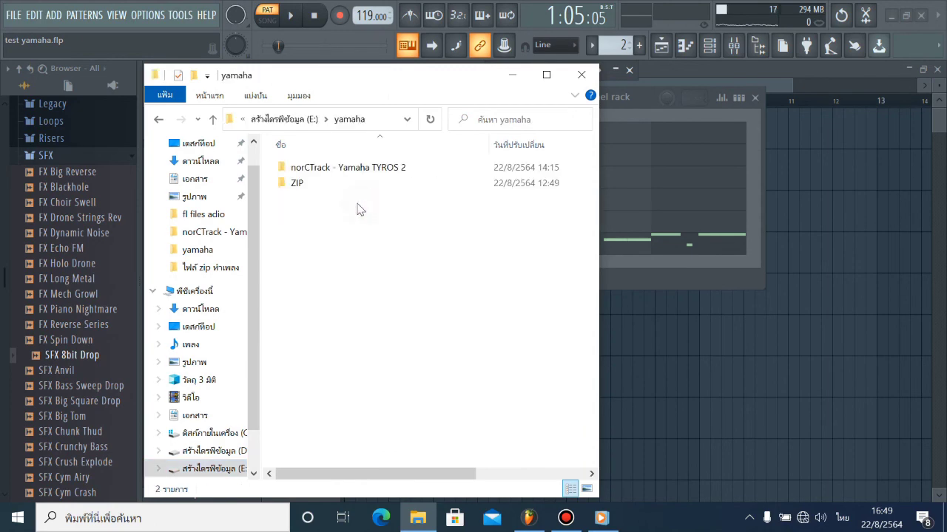
# - Check the size of the norCTrack - Yamaha TYROS 2 folder in its properties, and close File Explorer
pyautogui.click(327, 168)
pyautogui.rightClick(328, 170)
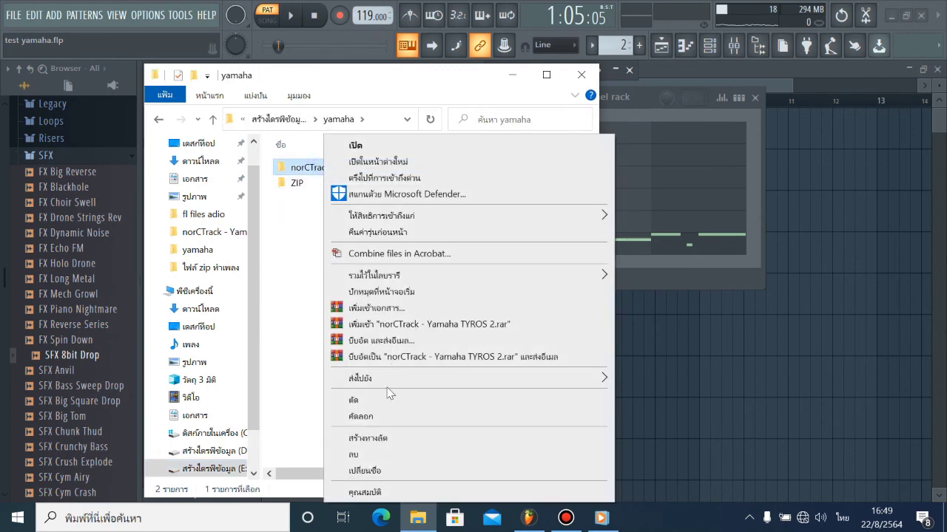
pyautogui.click(368, 491)
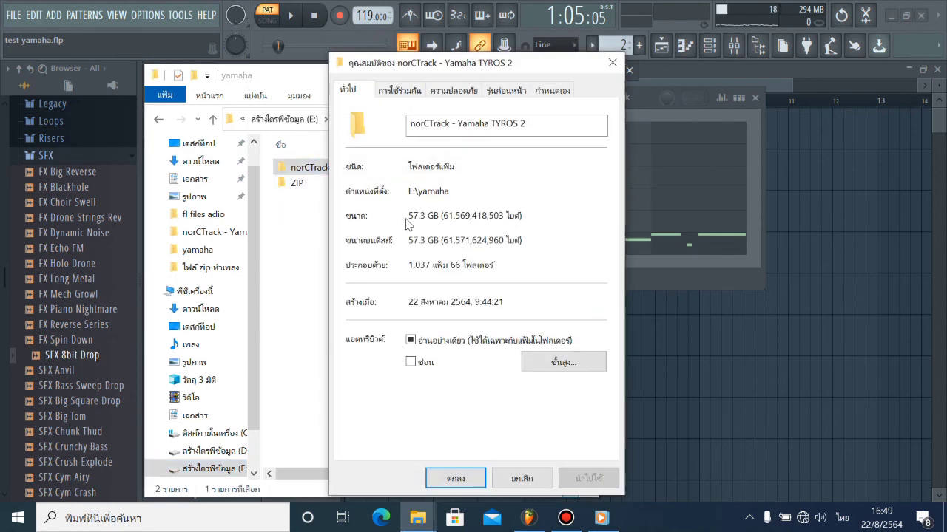
pyautogui.click(407, 217)
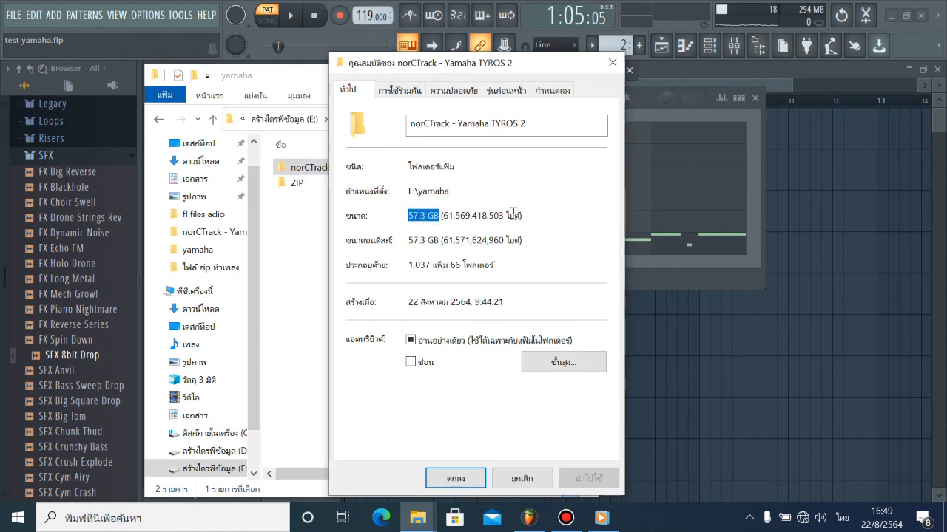
pyautogui.moveTo(530, 216); pyautogui.dragTo(412, 212)
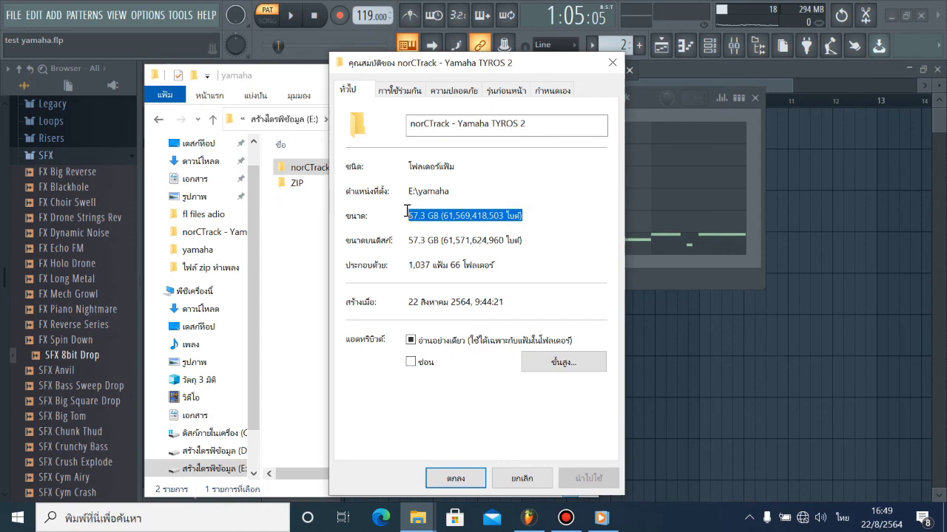
pyautogui.click(446, 216)
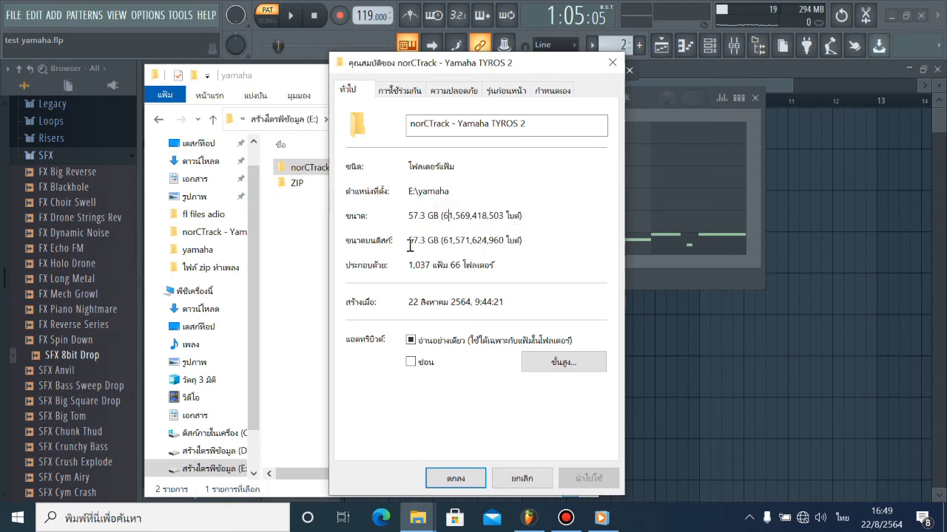
pyautogui.click(612, 62)
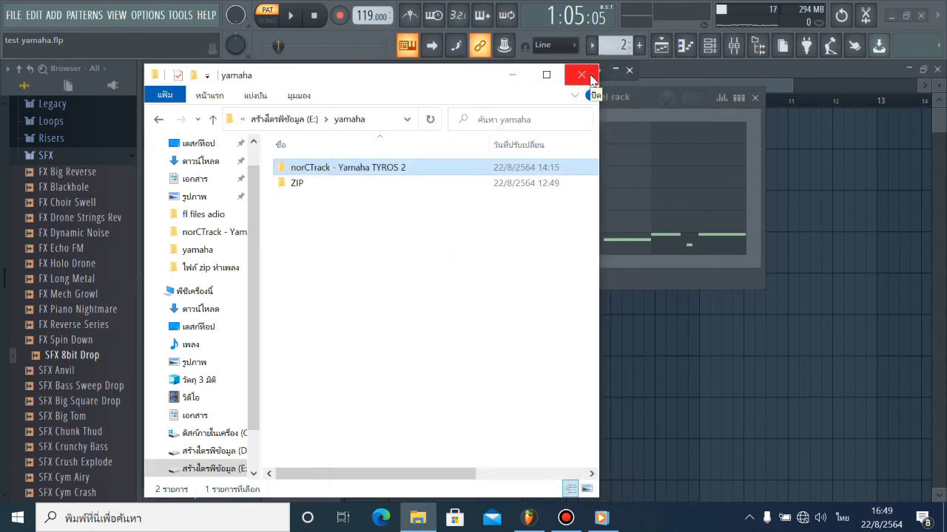
pyautogui.click(582, 75)
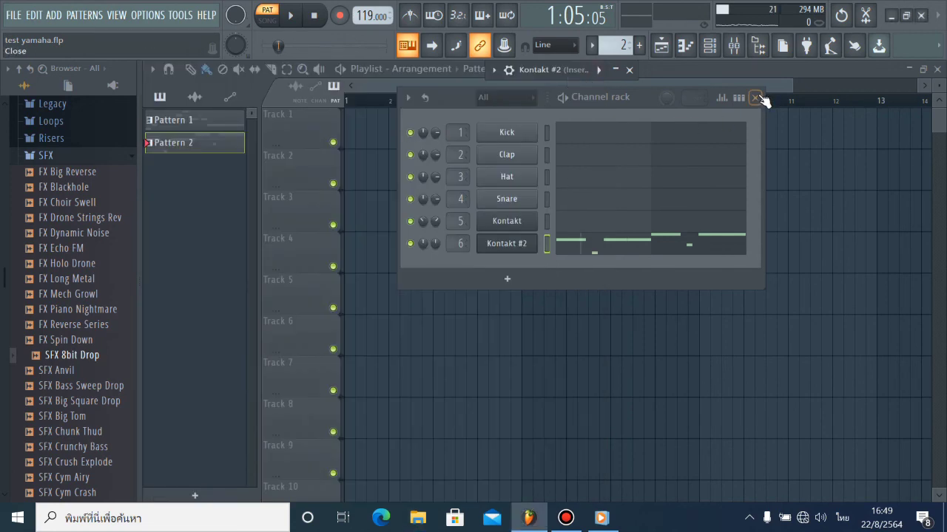